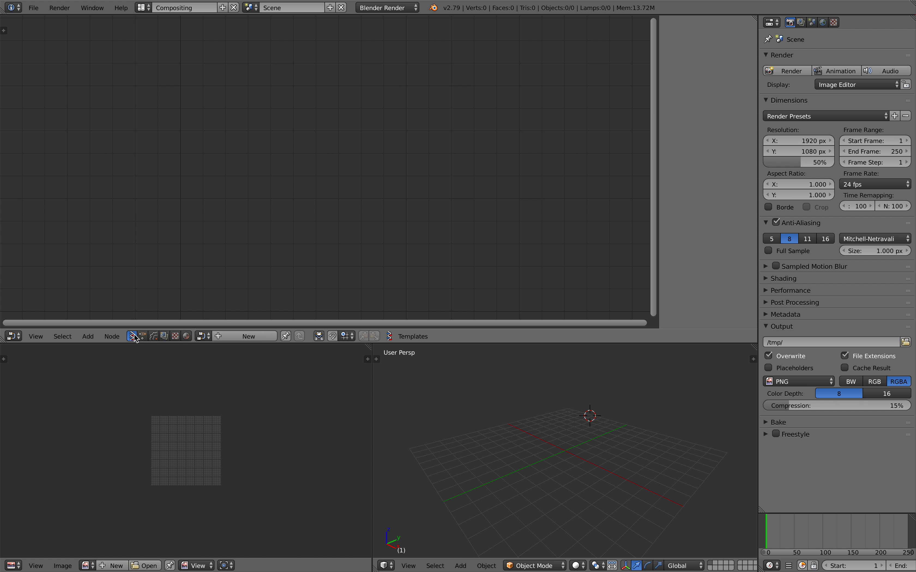
Create a new Sverchok node tree and add a Contour 2D node to it
left_click(231, 336)
key("shift+a")
left_click(253, 191)
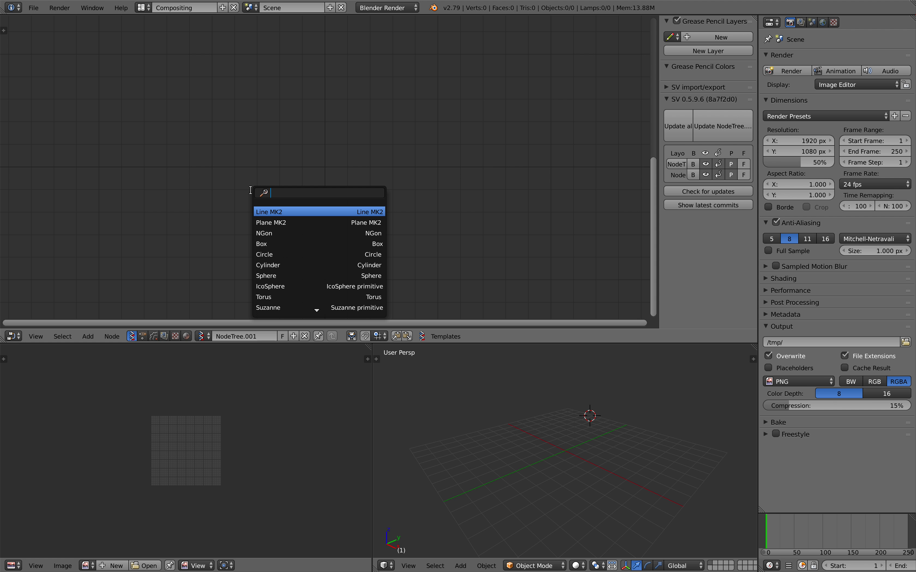
type("coun")
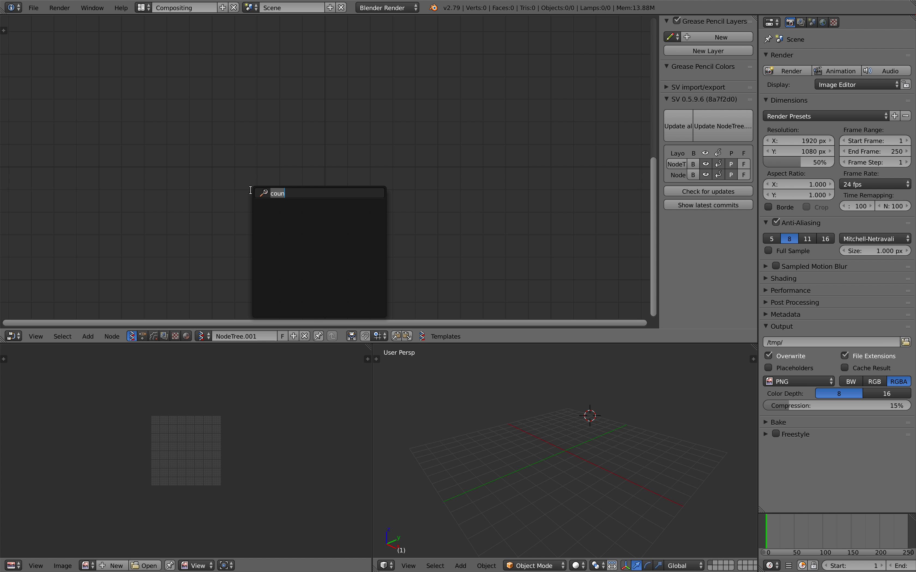
type("contou")
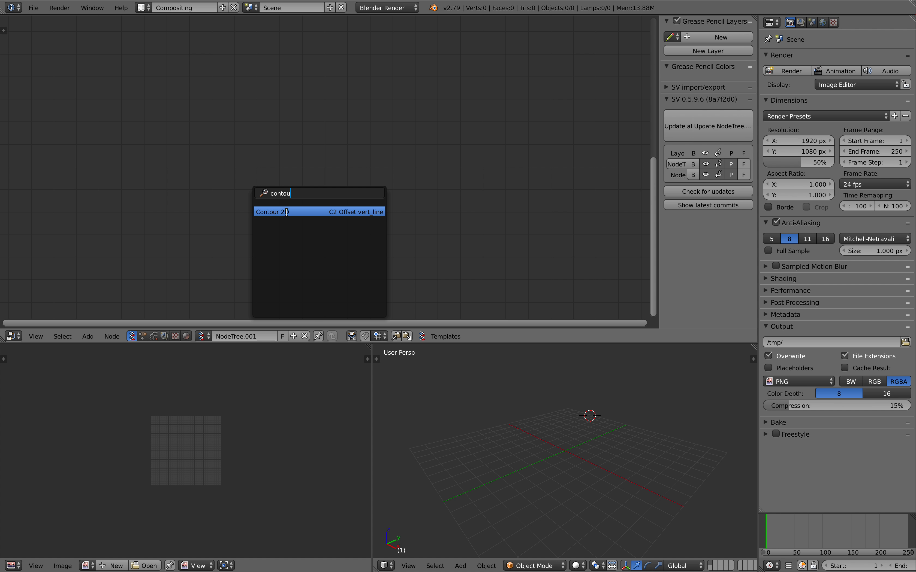
left_click(289, 214)
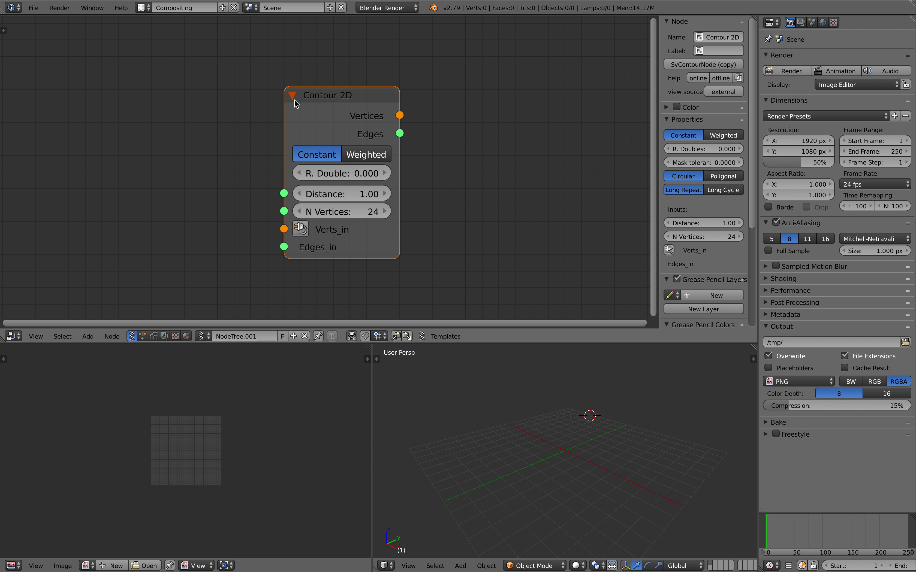
Save the file to the Desktop as sv_contour2d_001.blend
key("ctrl+s")
left_click(215, 50)
type("coun")
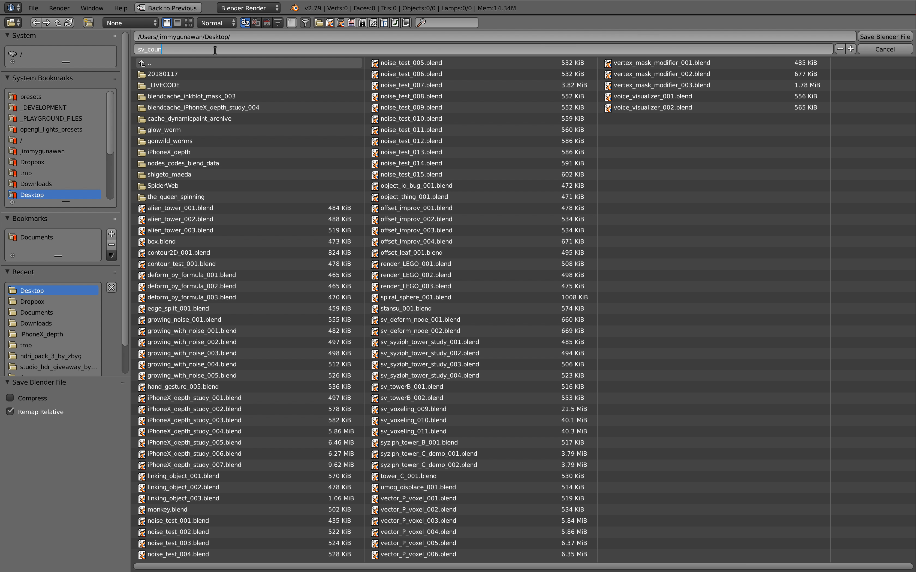
key("BackSpace")
key("BackSpace")
type("ntour2d_001.blend")
key("Return")
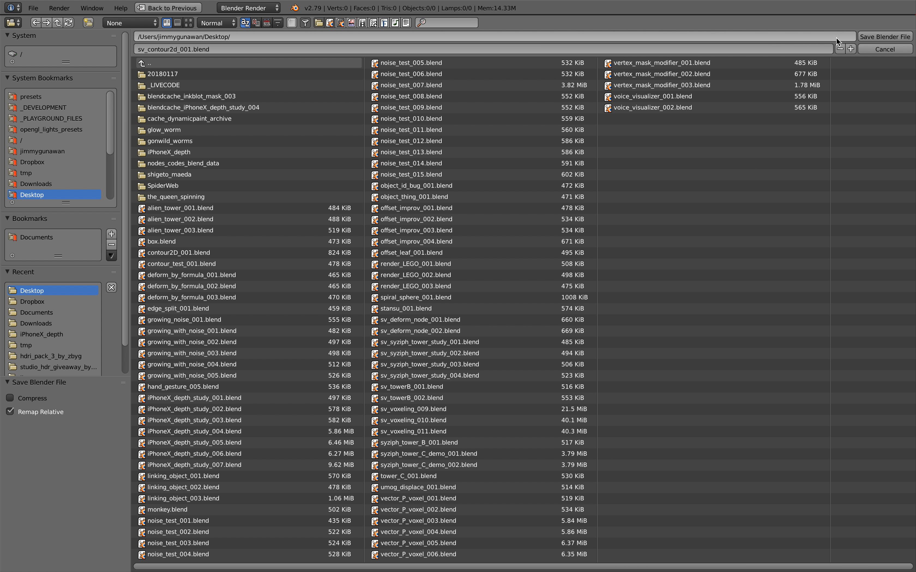
left_click(868, 37)
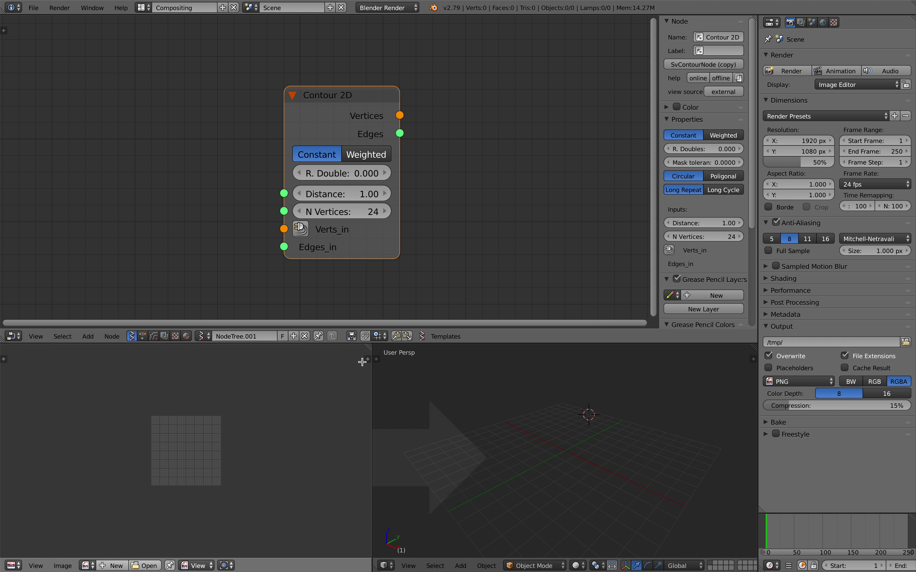
Join the image editor area into the 3D view and hide the node editor's properties sidebar
left_click_drag(362, 363, 354, 368)
scroll(428, 398, "down", 6)
middle_click_drag(427, 398, 393, 403)
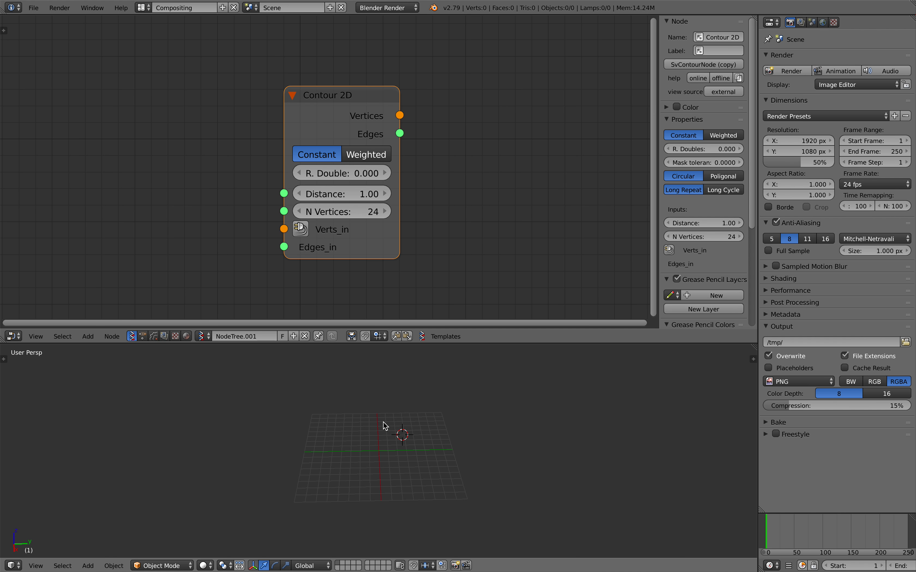
key("n")
middle_click_drag(425, 181, 413, 167)
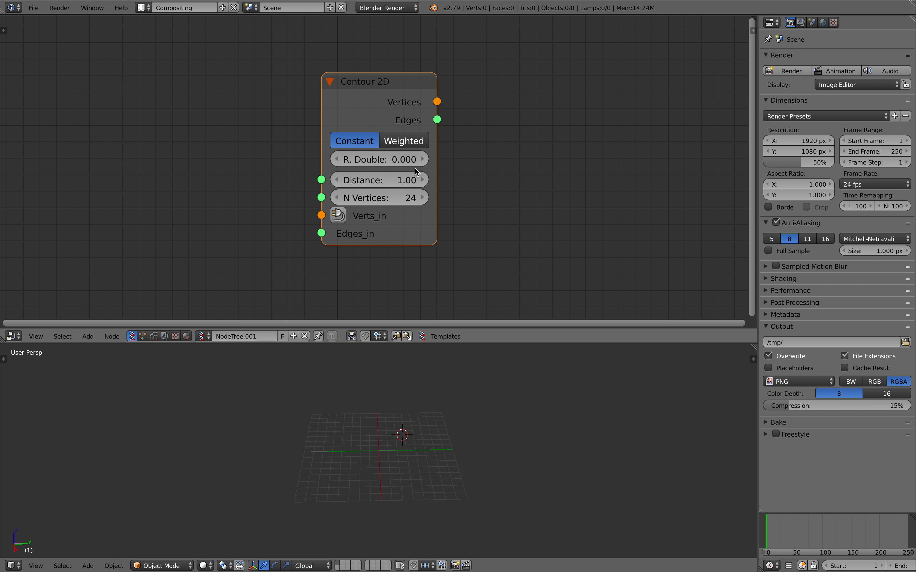
Reposition the Contour 2D node and widen it so its field labels are fully readable
left_click_drag(334, 96, 313, 96)
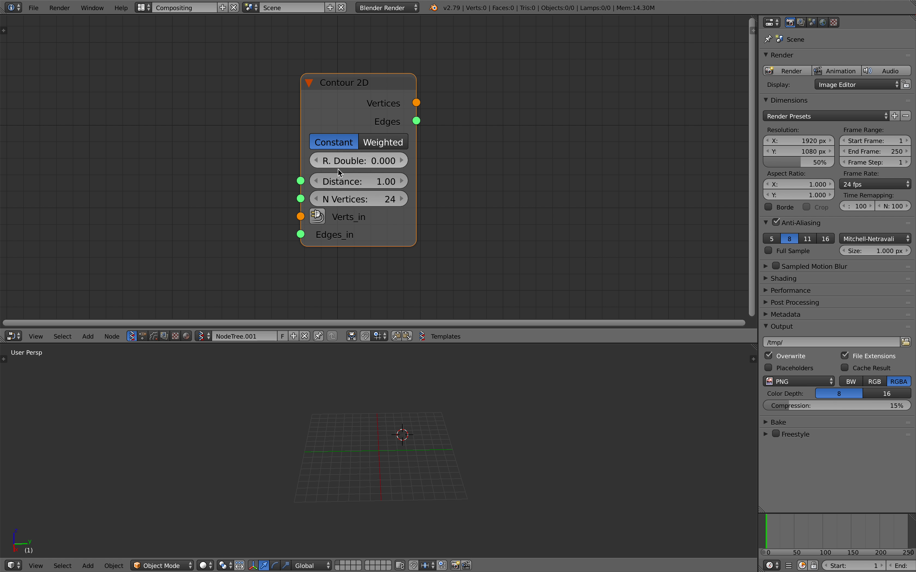
left_click_drag(299, 232, 214, 188)
left_click_drag(298, 222, 240, 223)
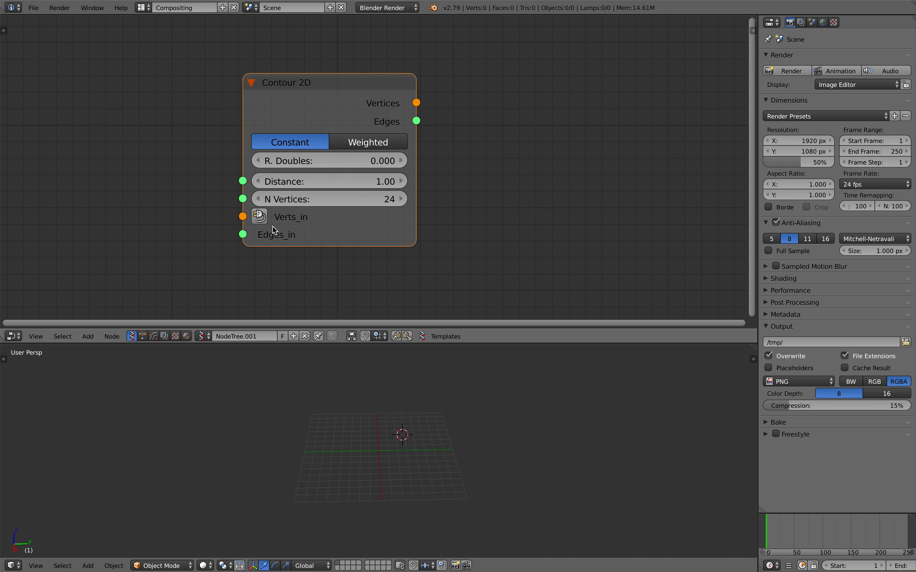
middle_click_drag(361, 102, 389, 97)
Add a cube mesh to the scene and clear its location so it sits at the world origin
middle_click_drag(389, 379, 390, 443)
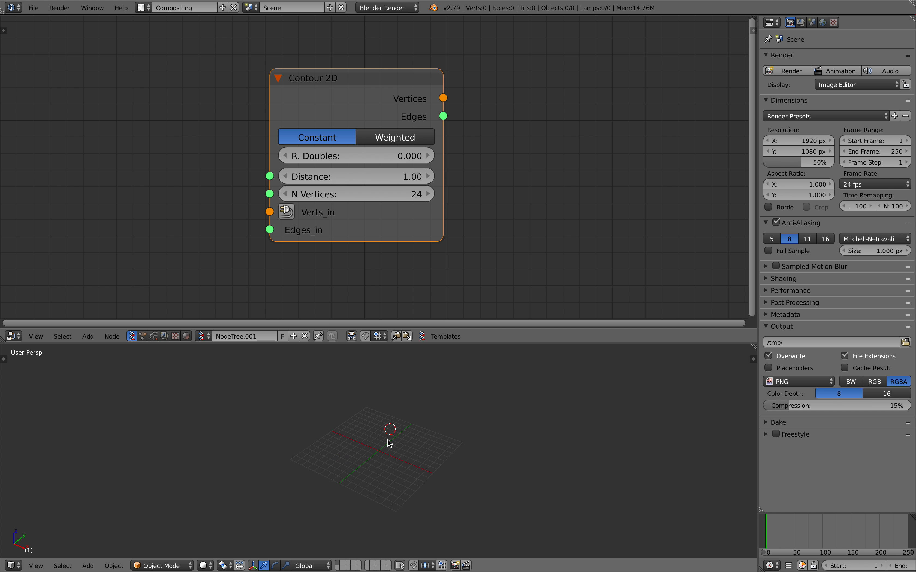
key("shift+a")
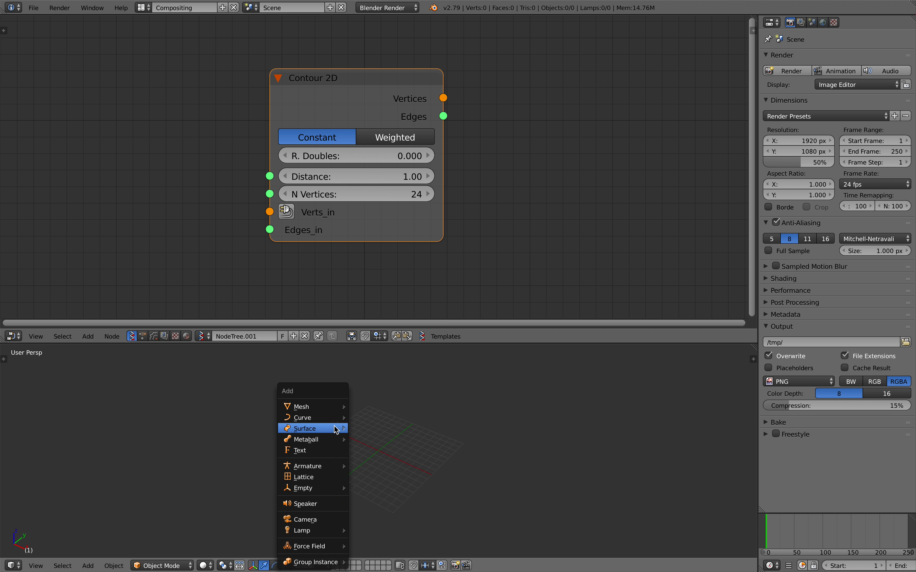
mouse_move(333, 406)
left_click(384, 417)
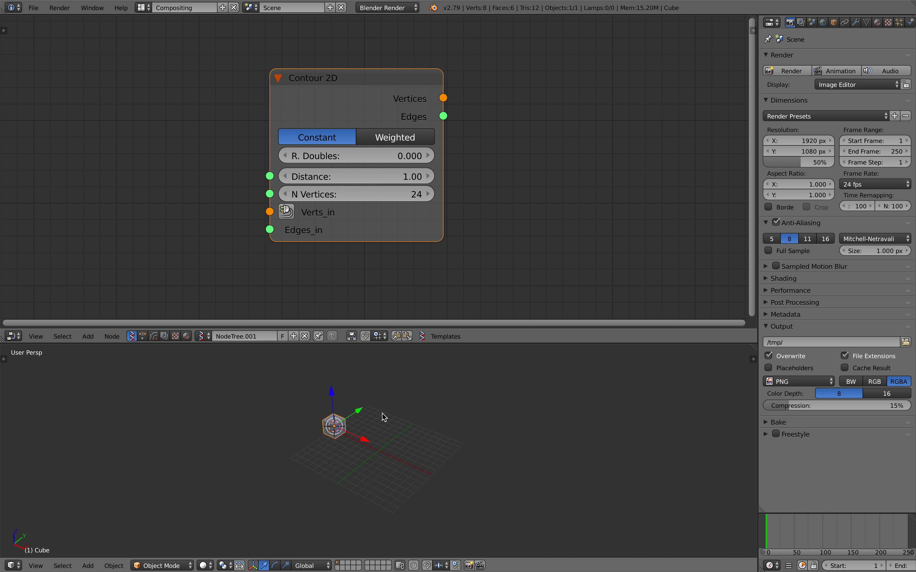
middle_click_drag(382, 414, 346, 422)
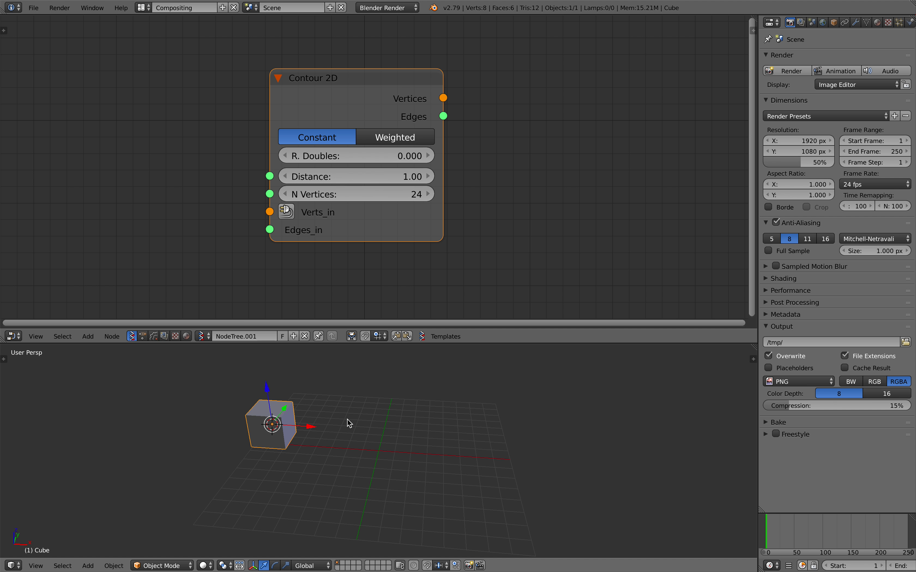
key("alt+g")
scroll(407, 419, "up", 3)
mouse_move(408, 418)
middle_mouse_down()
mouse_move(391, 398)
mouse_move(411, 418)
middle_mouse_up()
scroll(394, 416, "up", 1)
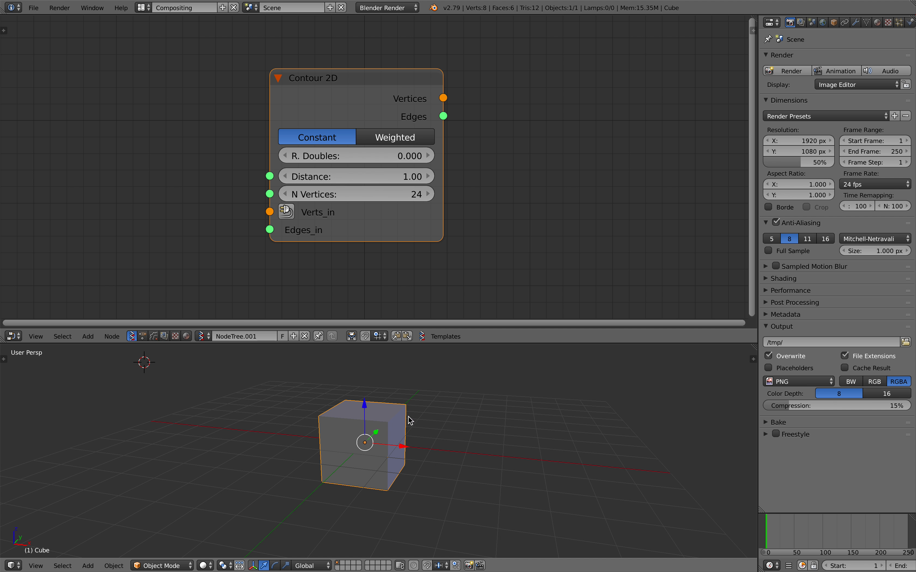
In Edit Mode, merge all the cube's vertices into a single vertex at its center
key("Tab")
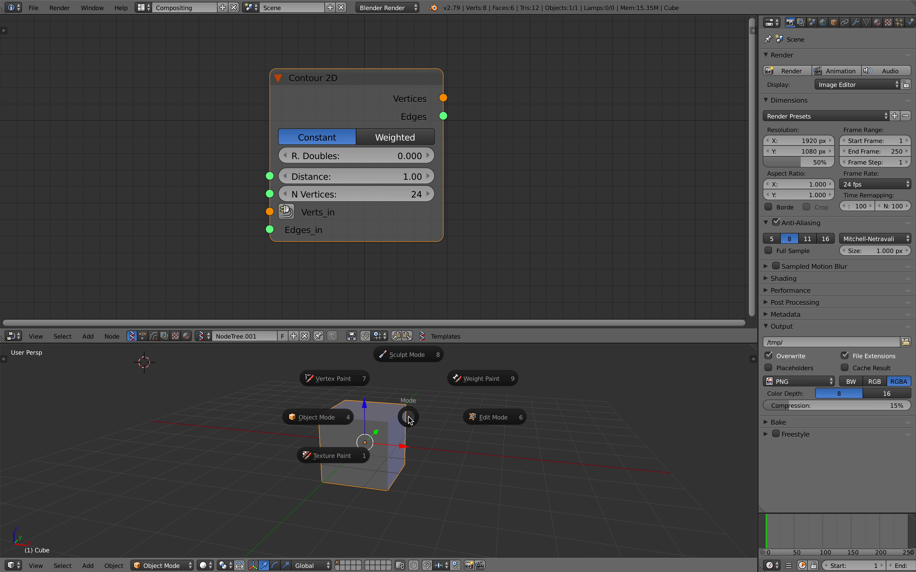
left_click(465, 416)
key("space")
type("Mergm")
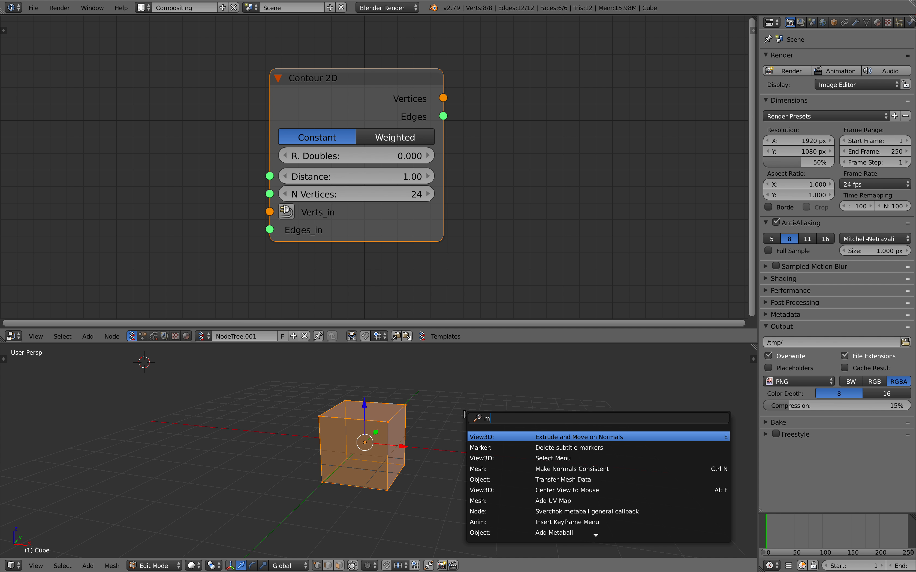
type("erge")
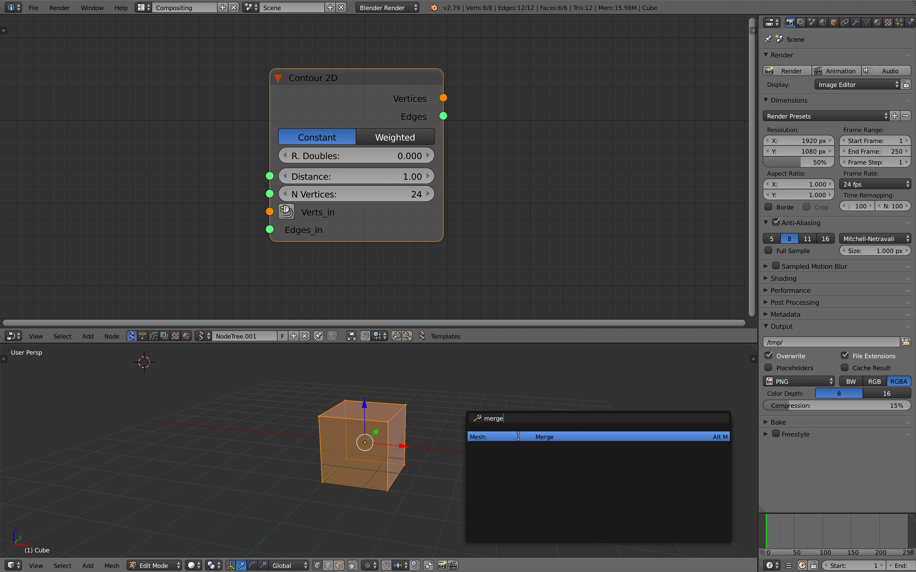
key("Return")
left_click(492, 441)
Switch the 3D view to the top view and enlarge its area upward over the node editor
middle_click_drag(468, 439, 299, 496)
left_click(36, 566)
left_click(70, 516)
left_click_drag(401, 344, 400, 250)
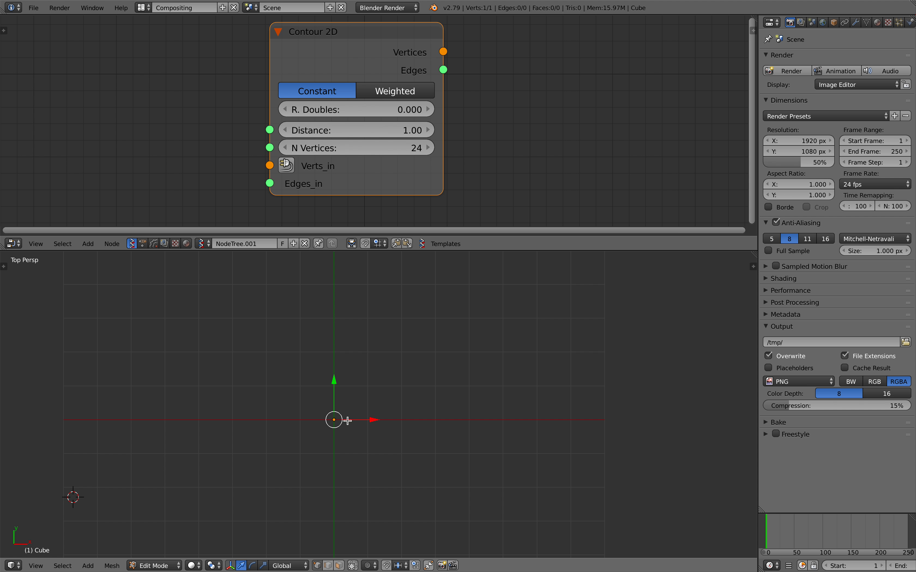
Extrude two two-segment branches from the center vertex, one toward the upper right and one toward the lower right
left_click(395, 374, "ctrl")
left_click(469, 348, "ctrl")
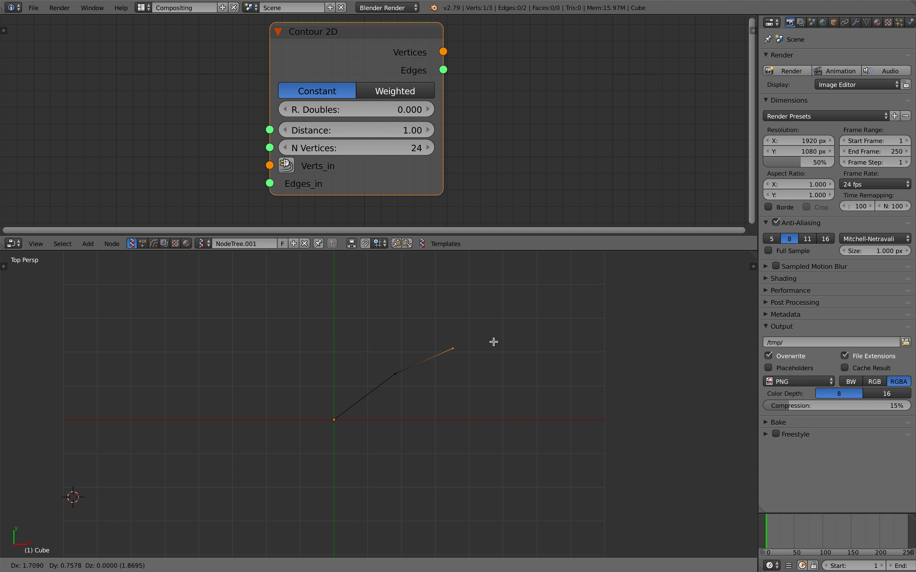
right_click(334, 420)
left_click(411, 458, "ctrl")
left_click(490, 455, "ctrl")
Extrude two more two-segment branches from the center vertex, one toward the upper left and one toward the lower left
right_click(331, 420)
left_click(272, 352, "ctrl")
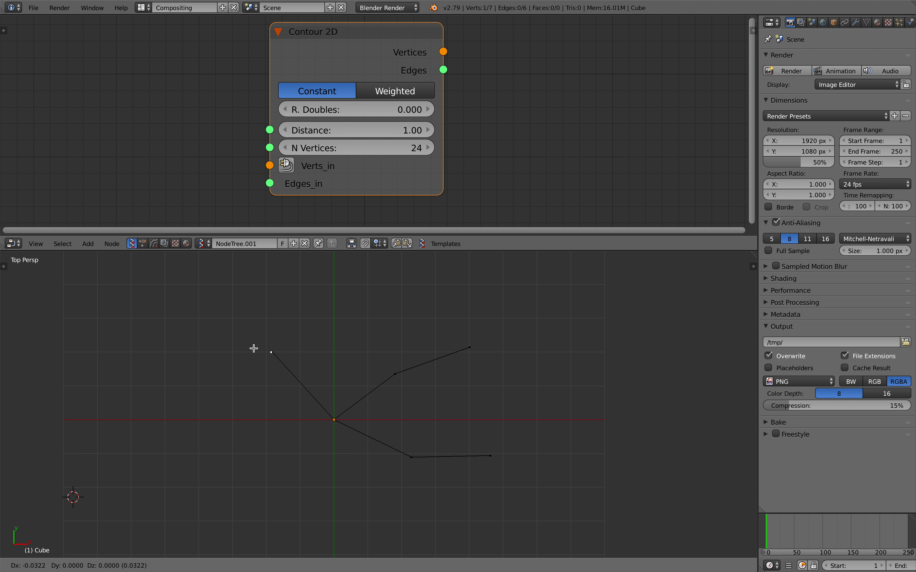
left_click(174, 350, "ctrl")
right_click(326, 420)
left_click(272, 456, "ctrl")
left_click(192, 457, "ctrl")
Return the branching mesh to Object Mode and save the file over the existing one
scroll(359, 410, "down", 1)
key("Tab")
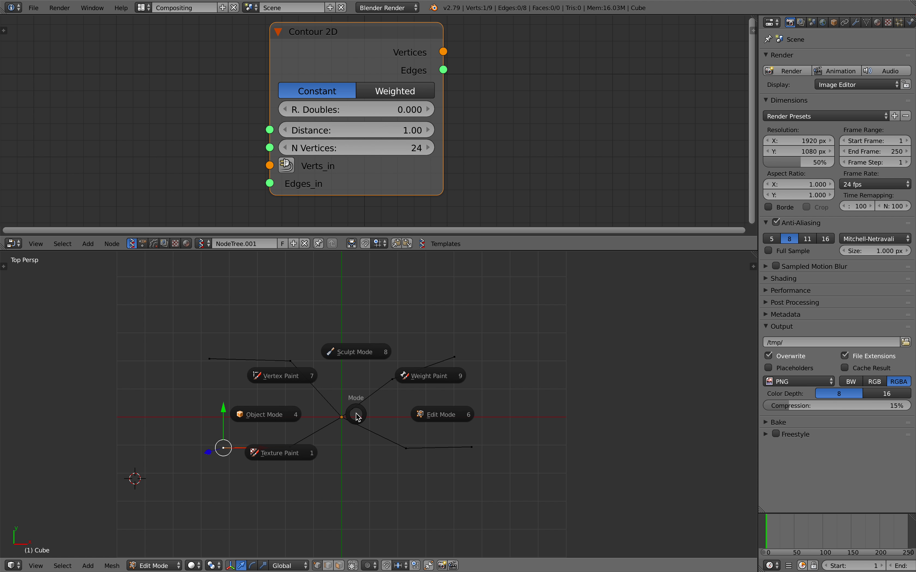
left_click(310, 415)
key("ctrl+s")
left_click(363, 381)
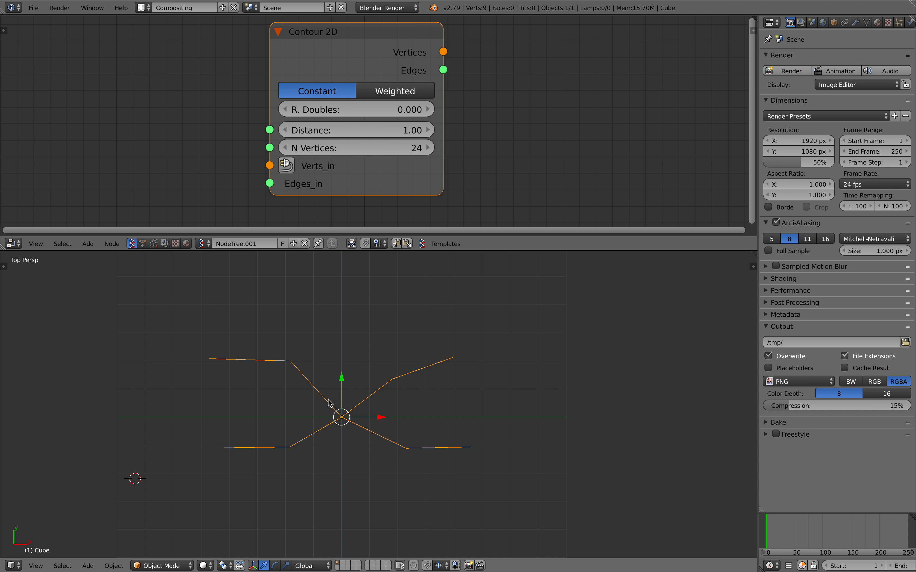
Give the node editor area more height by lowering its border with the 3D view
scroll(396, 347, "down", 4)
scroll(400, 370, "up", 1)
middle_click_drag(134, 117, 255, 138)
left_click_drag(286, 236, 326, 266)
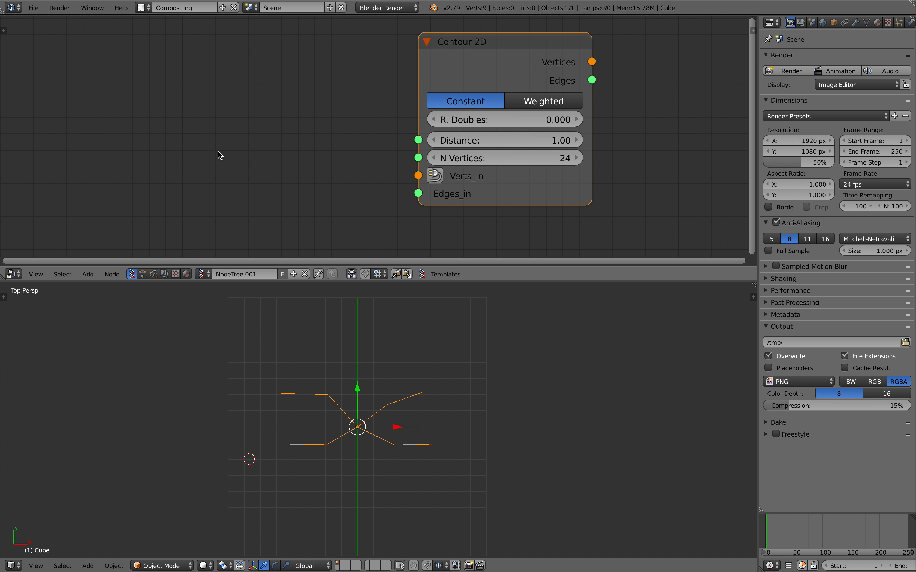
Add an Objects in mk3 node left of the Contour 2D node and load the selected Cube object into it
key("shift+a")
left_click(223, 143)
type("objects i")
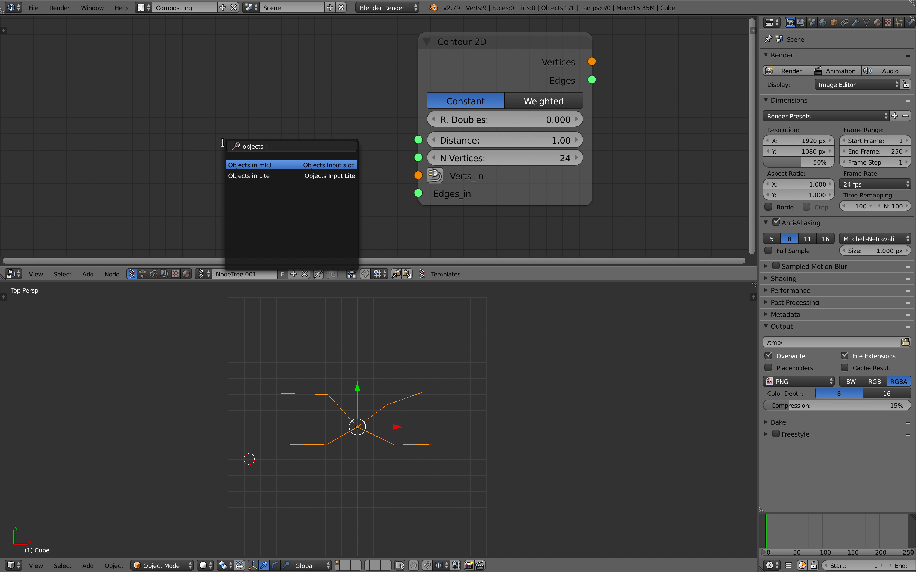
key("Return")
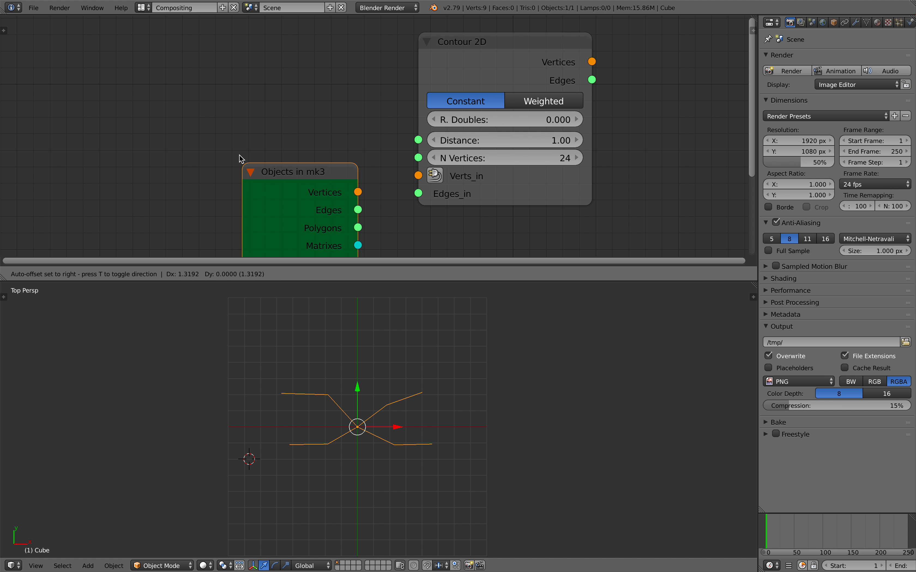
left_click(156, 76)
scroll(186, 178, "down", 1)
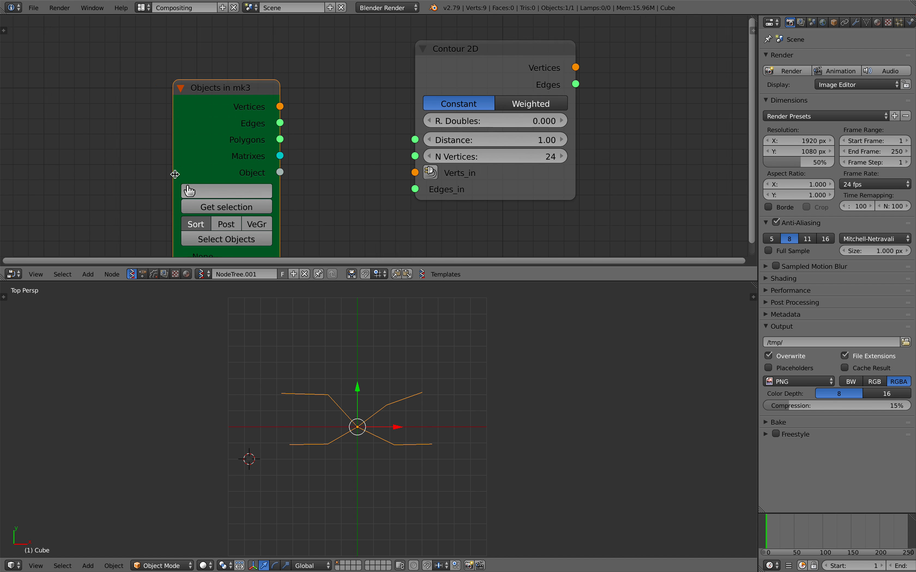
left_click(212, 189)
key("ctrl+s")
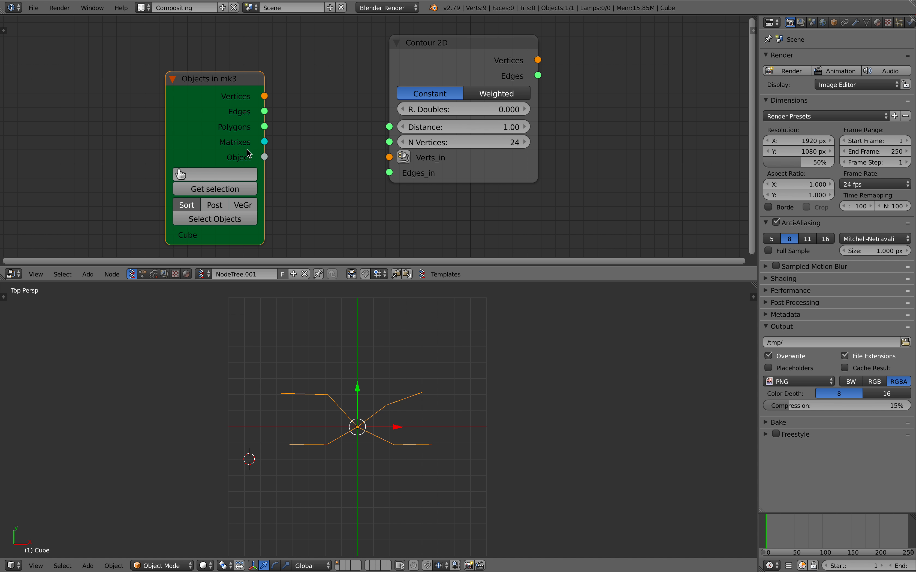
Link the Vertices and Edges outputs of Objects in mk3 to Verts_in and Edges_in of Contour 2D
left_click_drag(265, 96, 388, 173)
left_click_drag(462, 172, 421, 171)
middle_click_drag(417, 94, 369, 97)
mouse_move(365, 44)
left_mouse_down()
mouse_move(375, 50)
mouse_move(363, 42)
left_mouse_up()
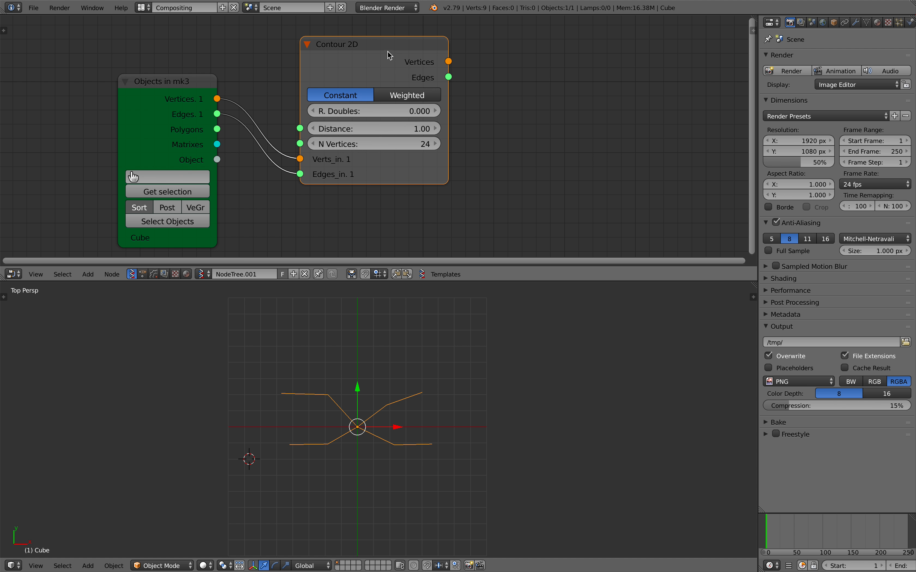
Connect a Viewer Draw node to the Contour 2D outputs, place it to the right of that node, and save the file
right_click(403, 49, "shift")
left_click(397, 47)
left_click_drag(484, 42, 548, 47)
scroll(474, 404, "up", 1)
scroll(474, 404, "up", 1)
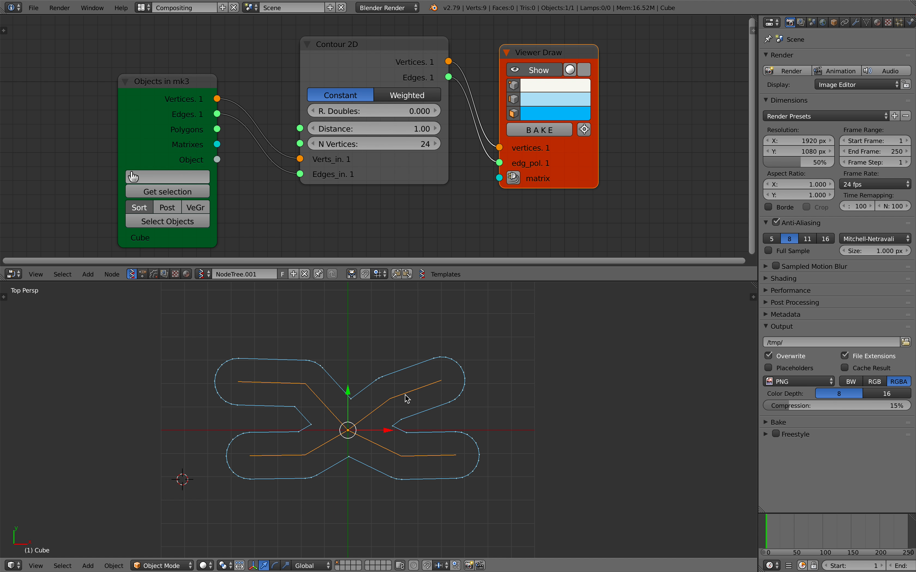
key("ctrl+s")
left_click(429, 350)
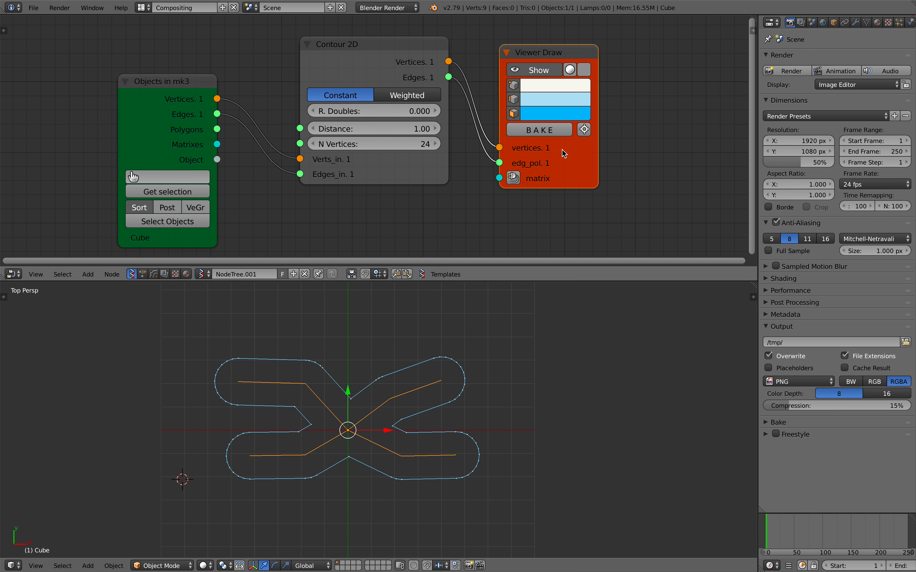
left_click_drag(574, 163, 613, 163)
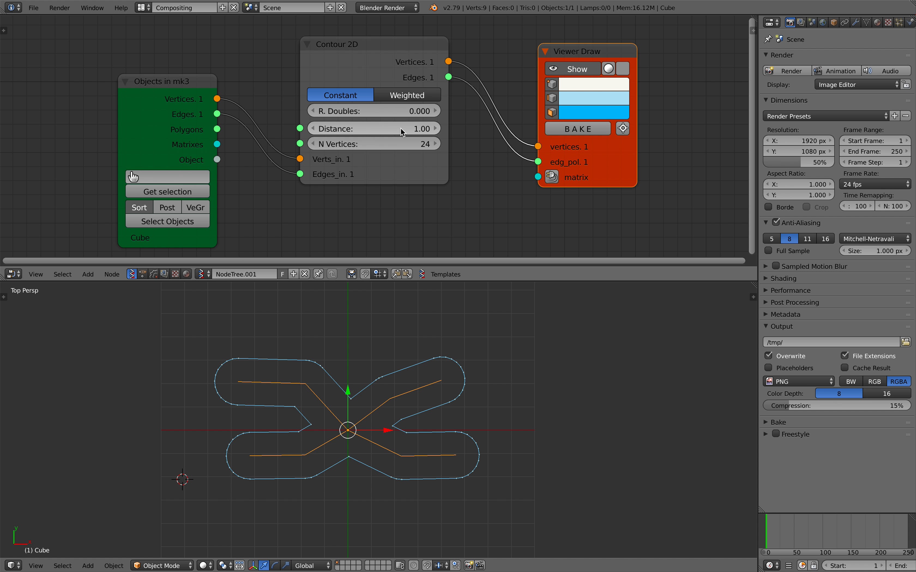
Reduce the Distance of the Contour 2D node to 0.40
left_click_drag(379, 129, 355, 129)
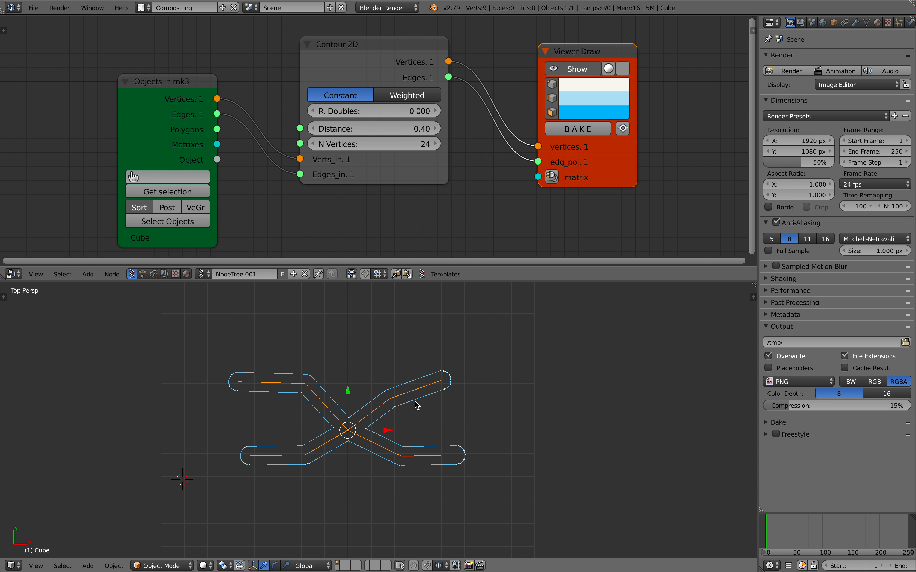
scroll(434, 409, "up", 3)
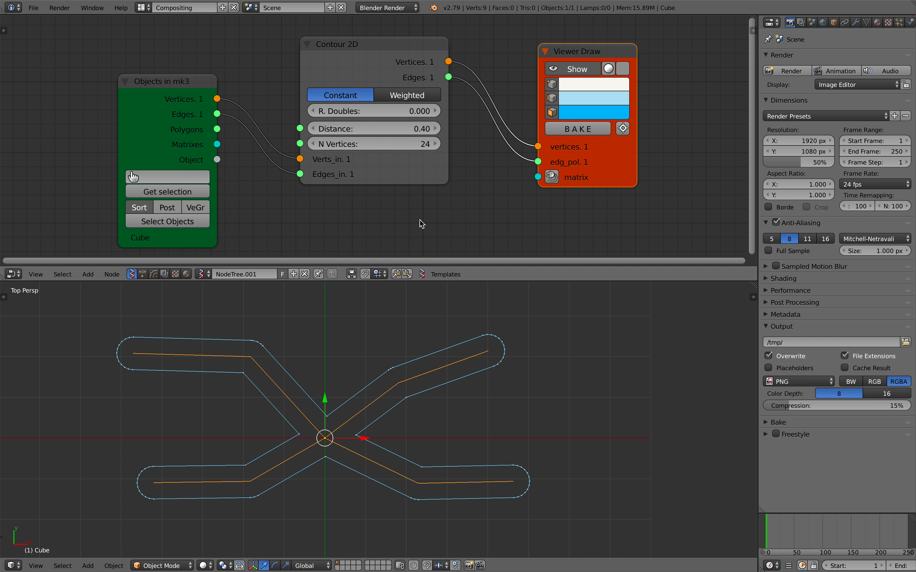
Set the Contour 2D node's Distance to 0.60 and N Vertices to 22, and save the file
scroll(452, 378, "down", 3)
scroll(452, 379, "up", 2)
key("ctrl+s")
left_click(451, 379)
key("a")
scroll(446, 388, "down", 1)
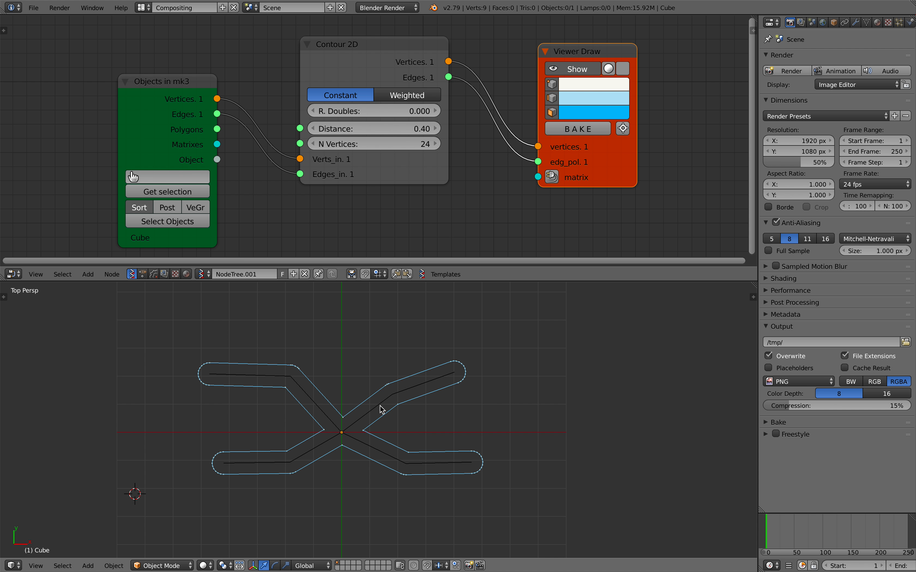
key("a")
scroll(392, 421, "down", 1)
left_click_drag(385, 157, 361, 148)
key("ctrl+s")
left_click(382, 133)
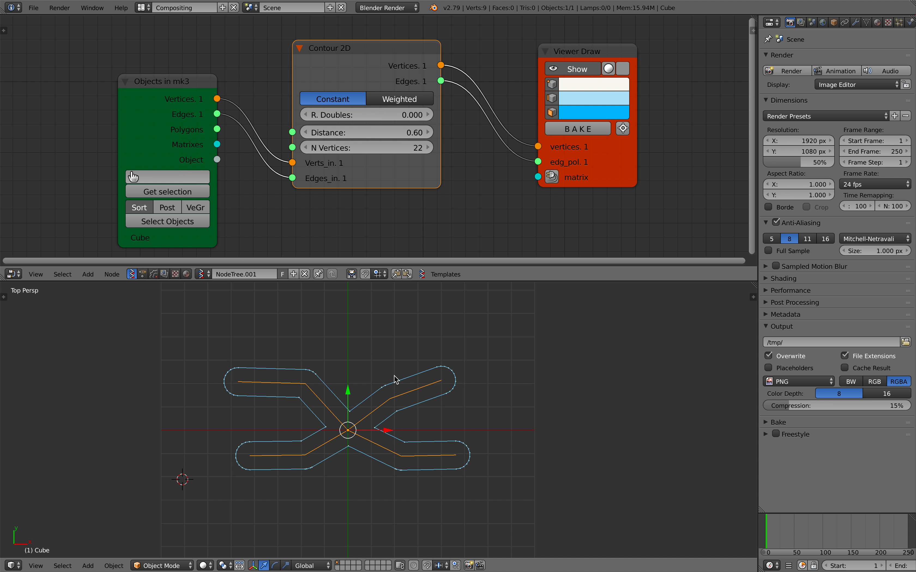
Space out the node layout by moving Viewer Draw and Contour 2D farther right, and save the file
scroll(571, 154, "down", 2)
middle_click_drag(572, 155, 497, 159)
left_click_drag(495, 161, 582, 134)
key("ctrl+s")
left_click(583, 134)
left_click_drag(323, 90, 357, 89)
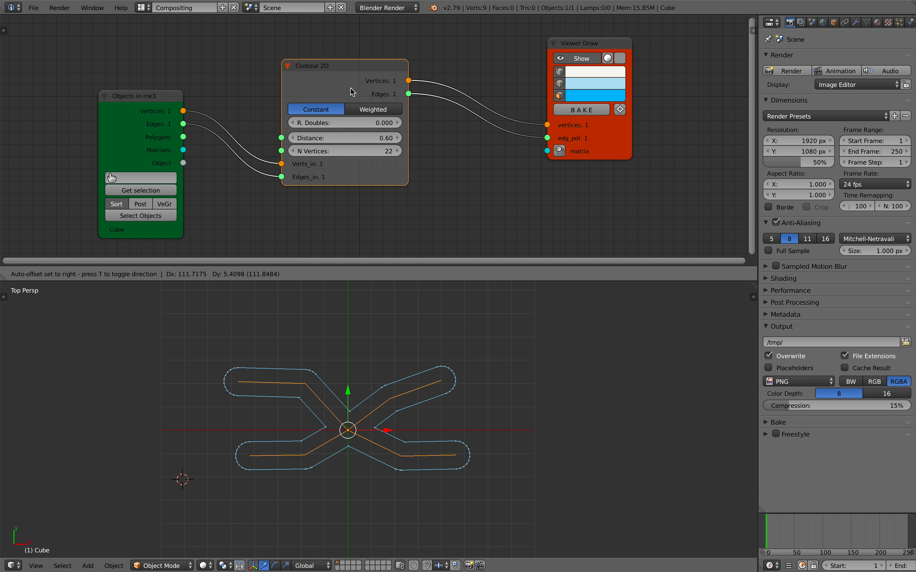
Try the Weighted mode of the Contour 2D node and look through its sidebar properties
left_click(355, 111)
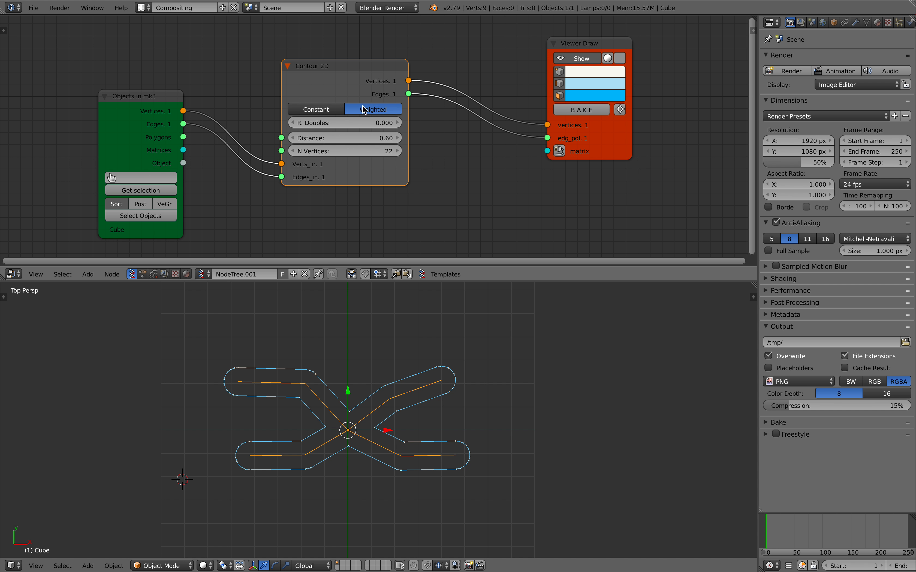
left_click(753, 30)
scroll(723, 208, "down", 5)
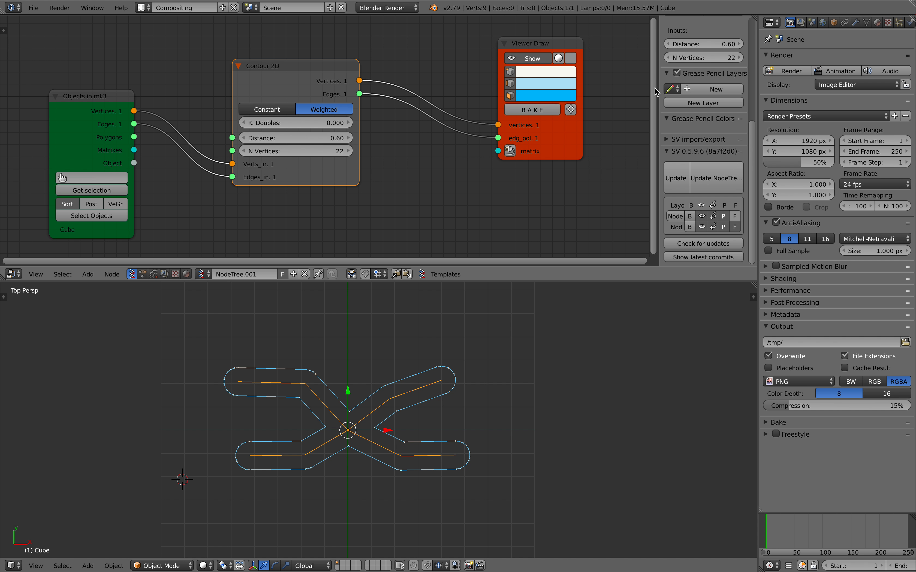
left_click_drag(658, 87, 753, 88)
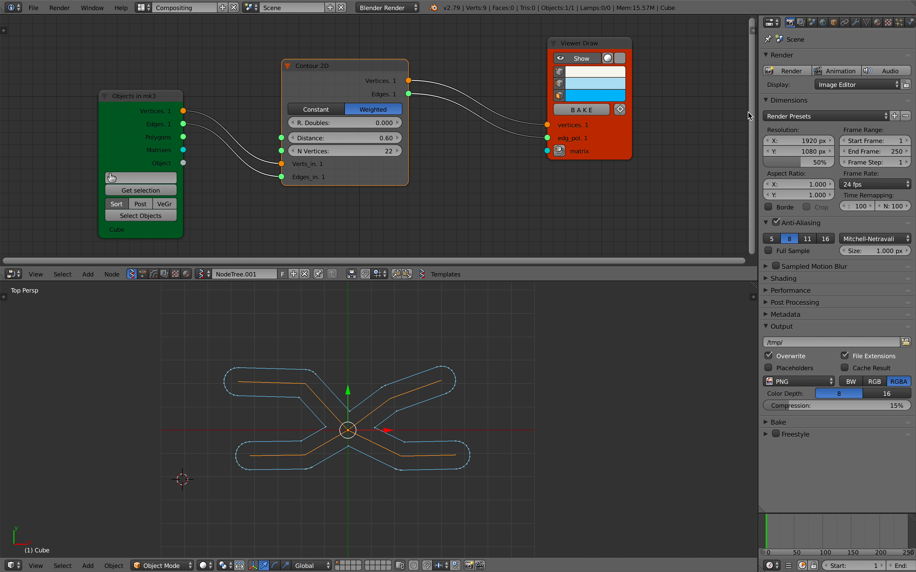
left_click(317, 109)
Set R. Doubles of the Contour 2D node to 0.11 and save the file
middle_click_drag(382, 129, 390, 118)
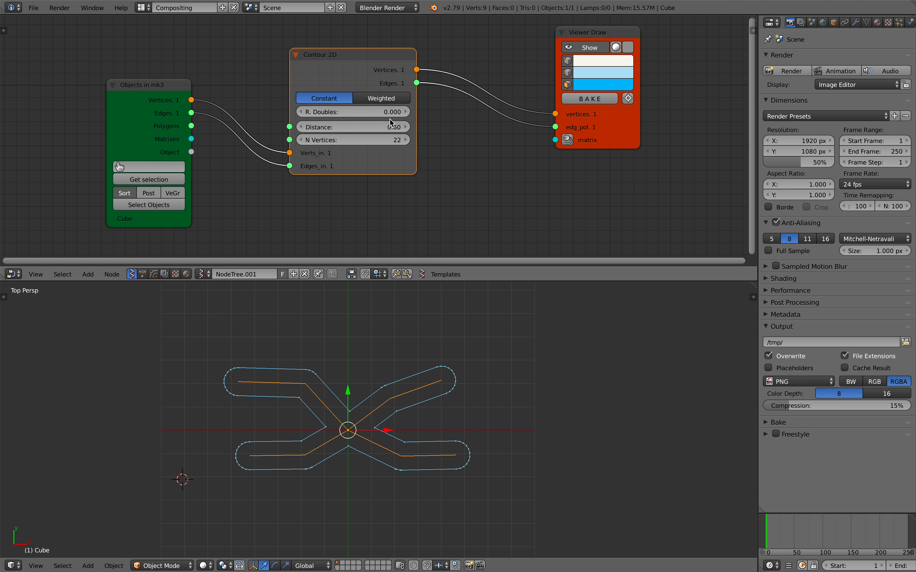
left_click_drag(380, 113, 369, 76)
scroll(425, 456, "up", 2)
scroll(360, 100, "down", 2)
key("ctrl+s")
left_click(369, 76)
scroll(438, 379, "down", 2)
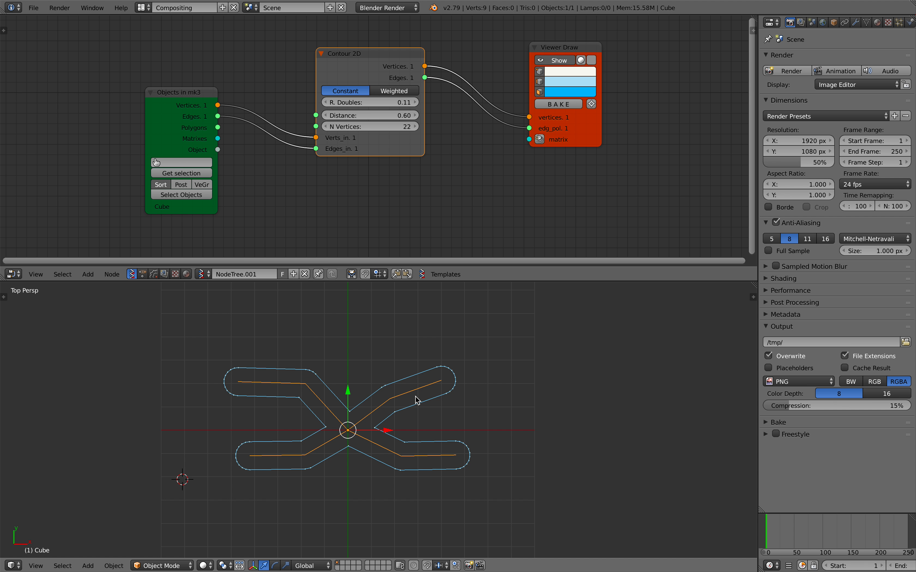
key("Tab")
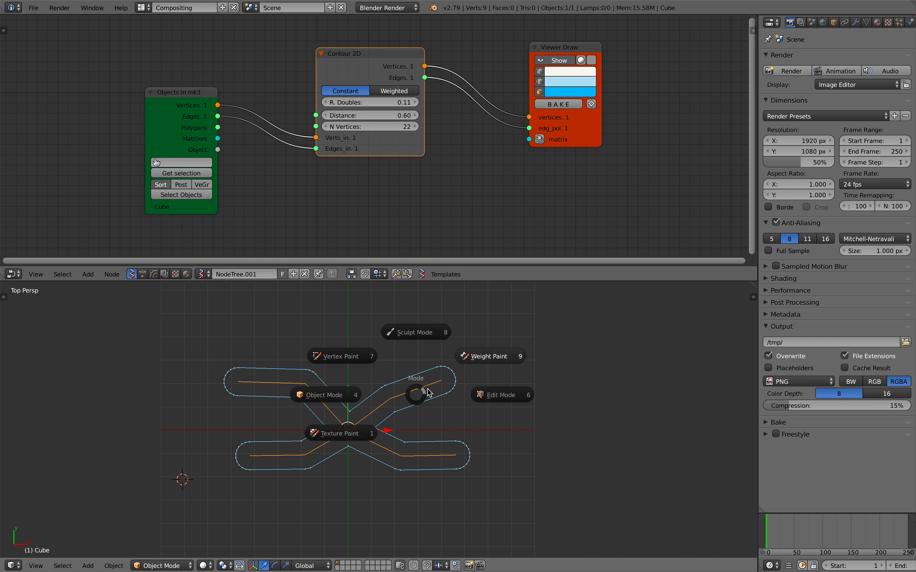
left_click(343, 356)
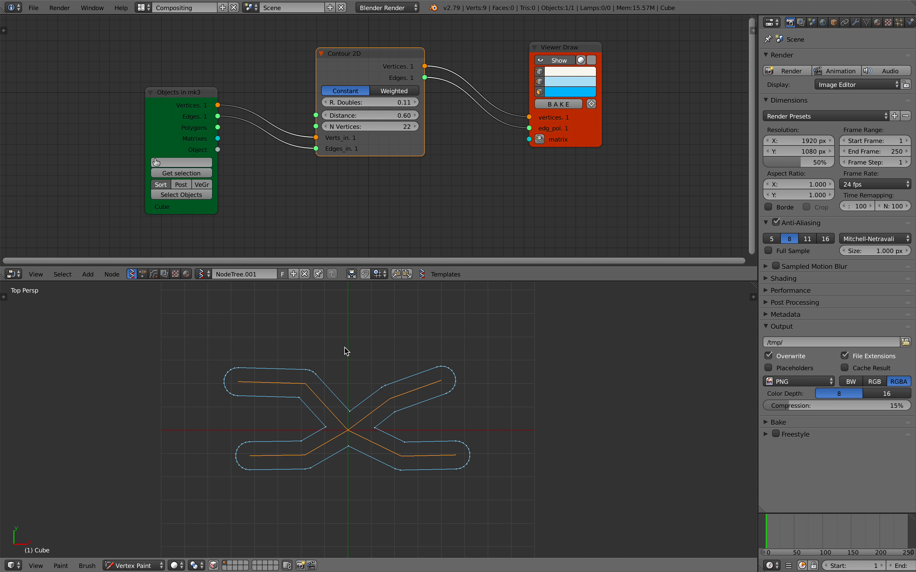
key("Tab")
left_click(305, 372)
Move the Cube edge mesh away to the left of its contour and set the current frame to 38
scroll(314, 372, "down", 2)
key("ctrl+s")
left_click(394, 374)
key("g")
left_click(163, 350)
left_click_drag(800, 530, 789, 532)
left_click(191, 175)
key("ctrl+s")
left_click(332, 322)
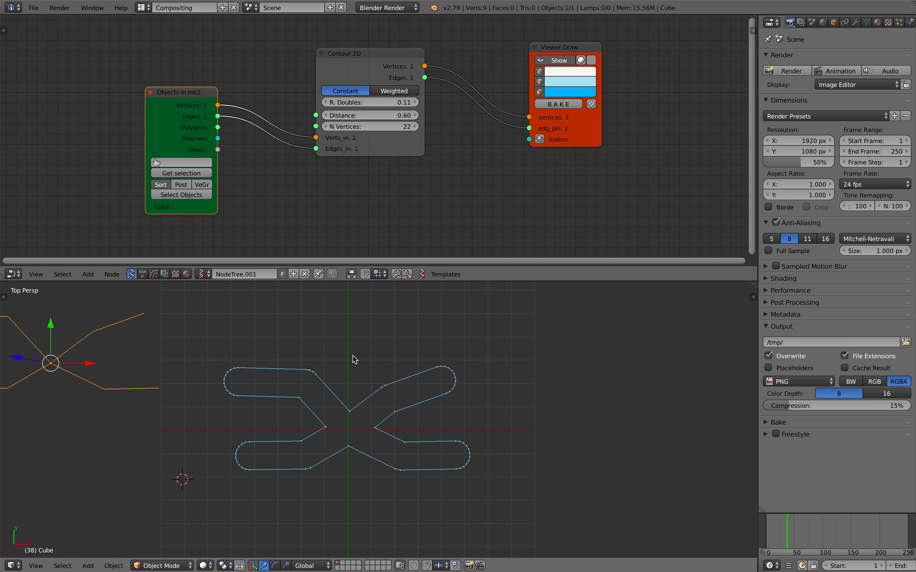
Duplicate the Cube edge mesh and place the copy at the world origin, inside the existing contour
key("shift+d")
left_click(469, 399)
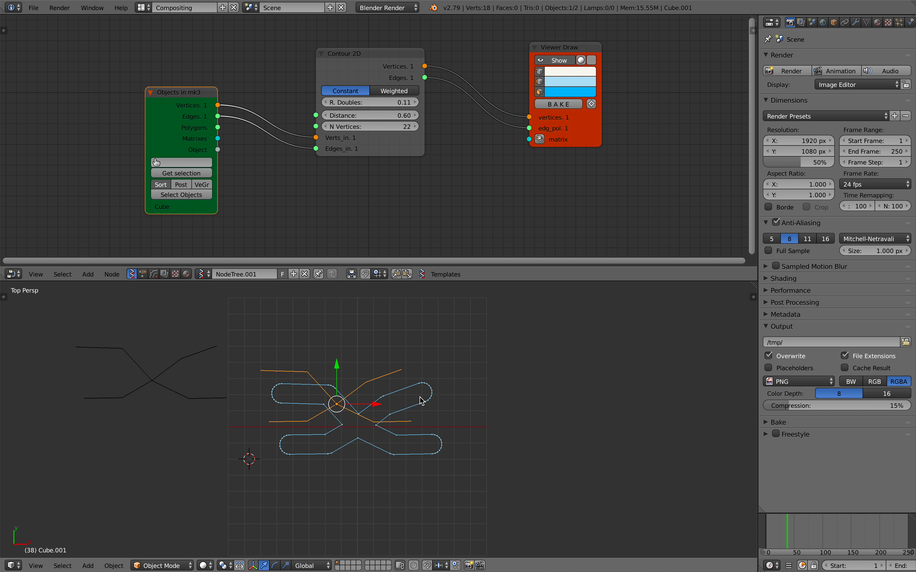
scroll(419, 398, "up", 2)
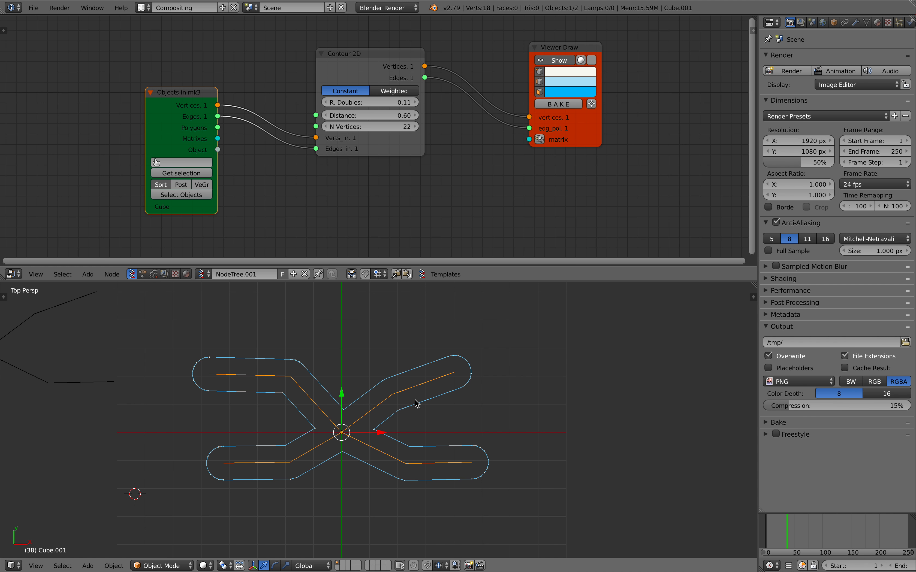
Enter Edit Mode on the copy, select all its vertices and merge them into a single vertex
key("Tab")
left_click(471, 403)
key("a")
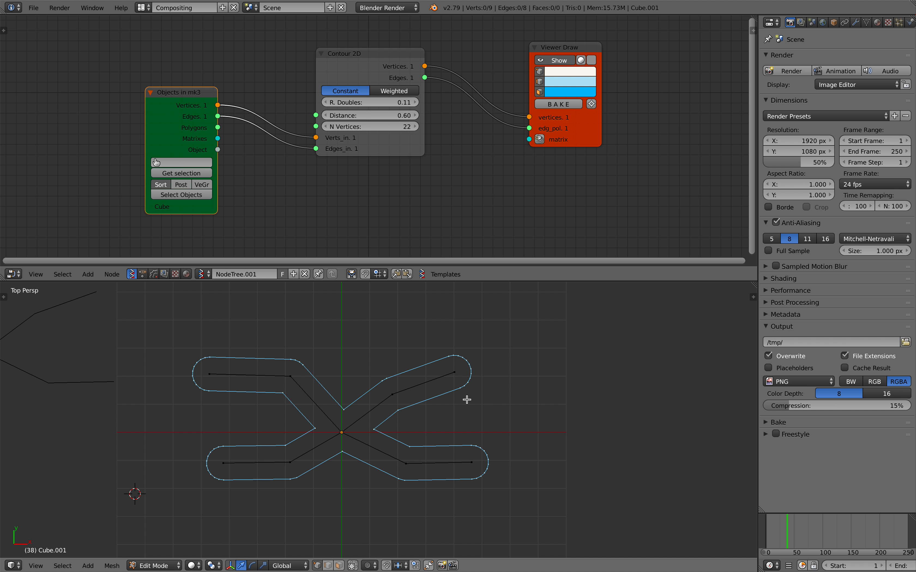
key("a")
key("space")
type("merge")
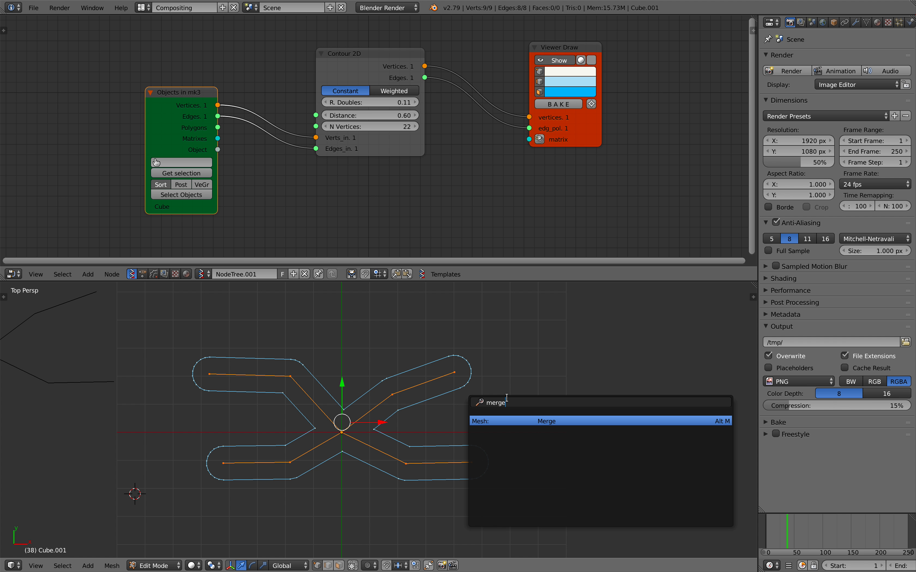
left_click(506, 424)
left_click(513, 425)
Extrude a three-segment branch from the merged vertex down toward the lower right
scroll(409, 414, "down", 1)
middle_click_drag(381, 416, 387, 394, "shift")
left_click(399, 436, "ctrl")
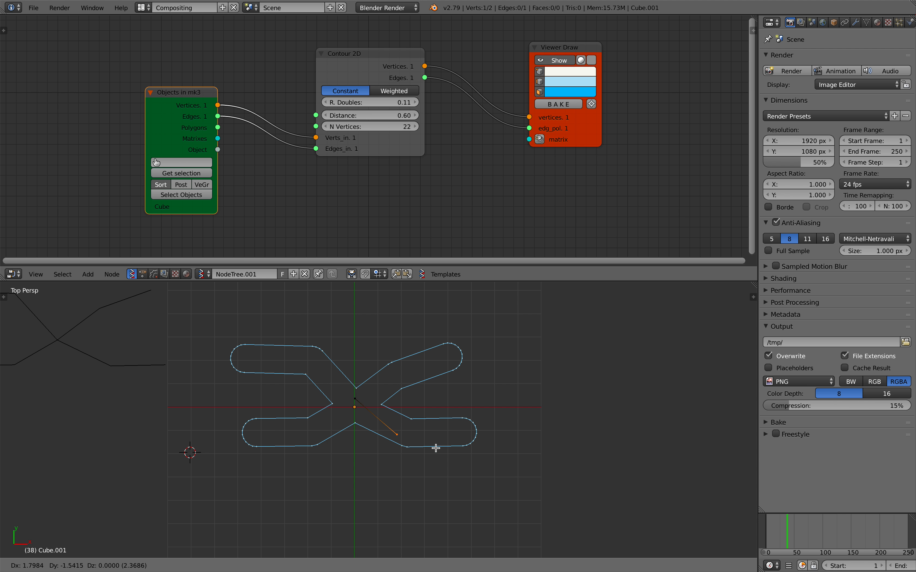
left_click(408, 492, "ctrl")
left_click(439, 499, "ctrl")
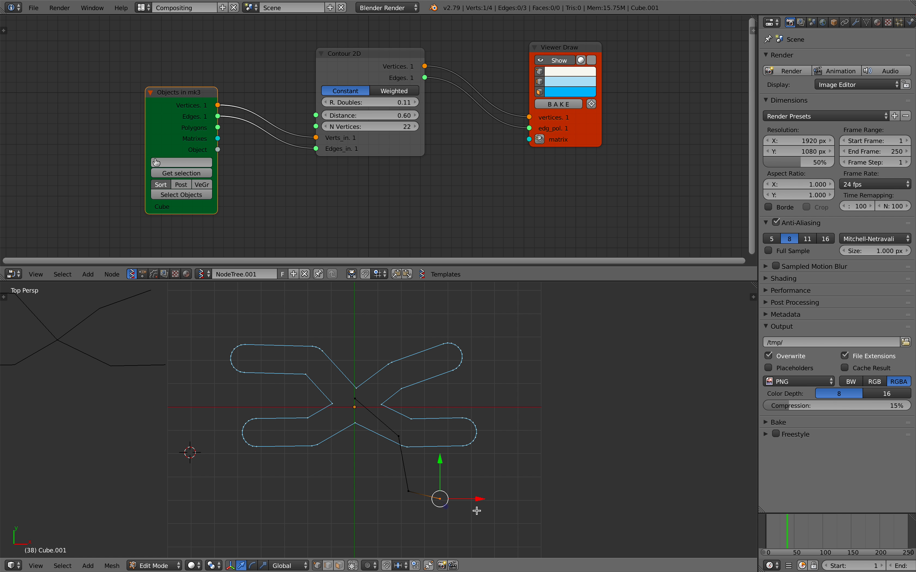
Extrude another three-segment branch from the central vertex down toward the lower left
right_click(355, 399)
left_click(330, 427, "ctrl")
left_click(311, 487, "ctrl")
left_click(258, 491, "ctrl")
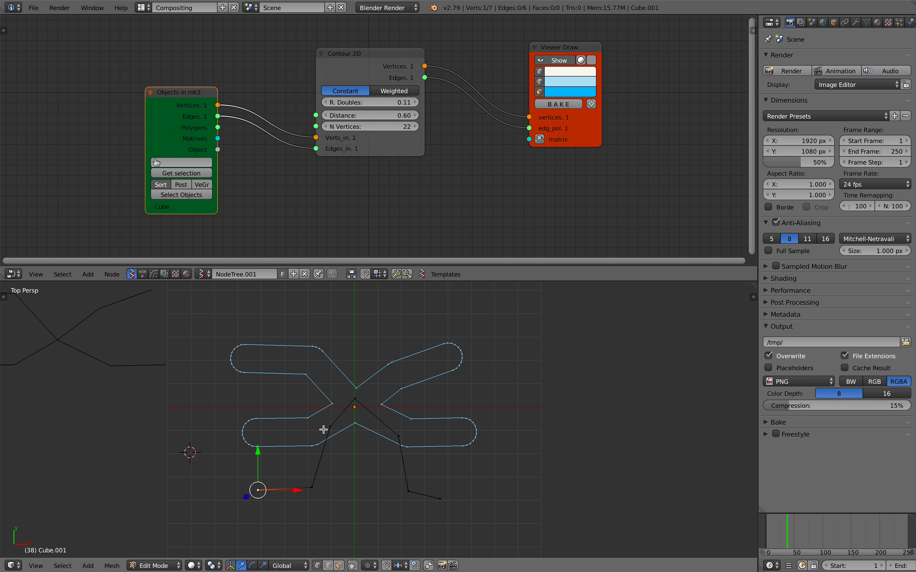
Add a forked branch at the first joint of the lower-left branch, with one tip pointing up and one pointing left
right_click(330, 427)
left_click(275, 387, "ctrl")
left_click(280, 329, "ctrl")
right_click(276, 386)
key("e")
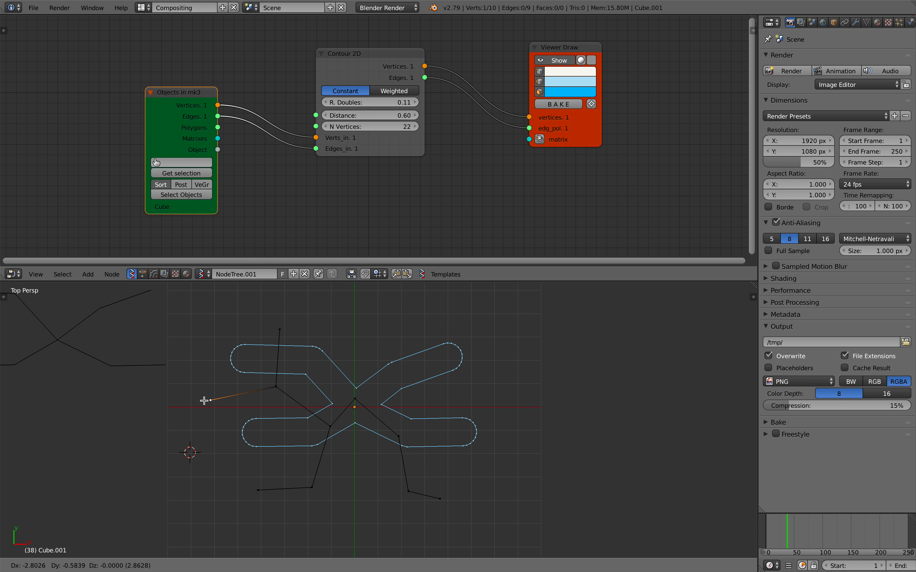
left_click(205, 401)
Extrude a four-segment chain from the central vertex up, right and back down across the lower-right branch
right_click(354, 398)
left_click(369, 320, "ctrl")
left_click(455, 319, "ctrl")
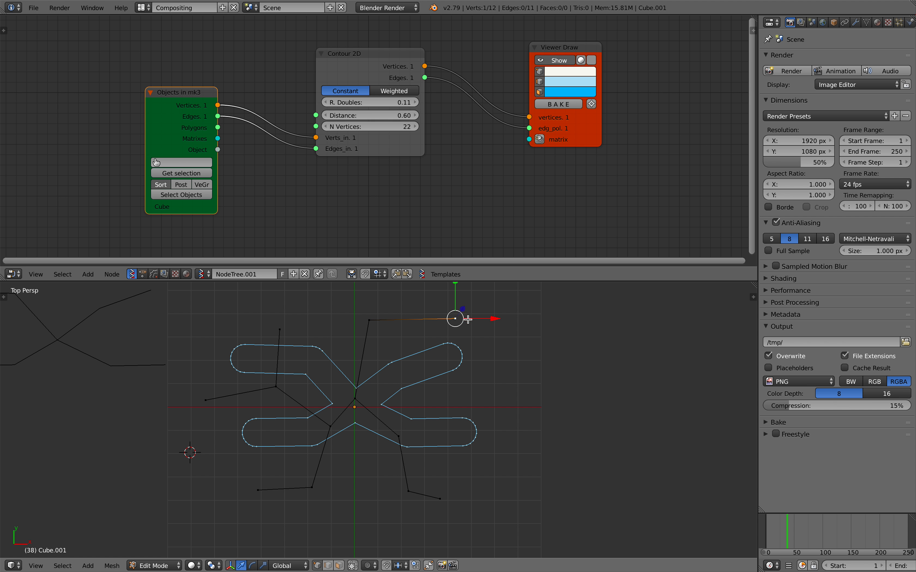
left_click(492, 390, "ctrl")
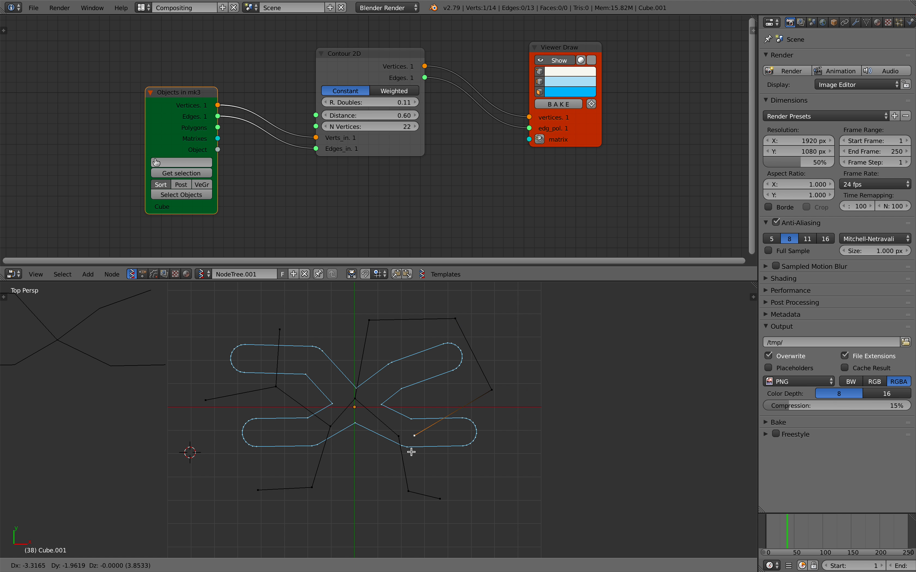
left_click(348, 478, "ctrl")
Move the three outer vertices of the lower-right branch farther right to straighten it into a diagonal
right_click_drag(398, 436, 431, 428)
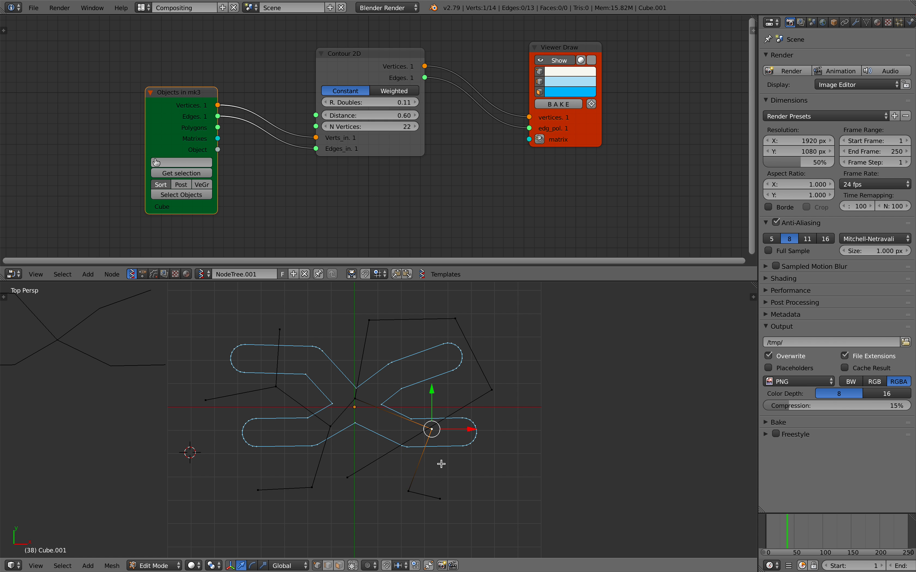
right_click_drag(440, 498, 527, 503)
right_click(409, 491)
right_click_drag(409, 490, 504, 459)
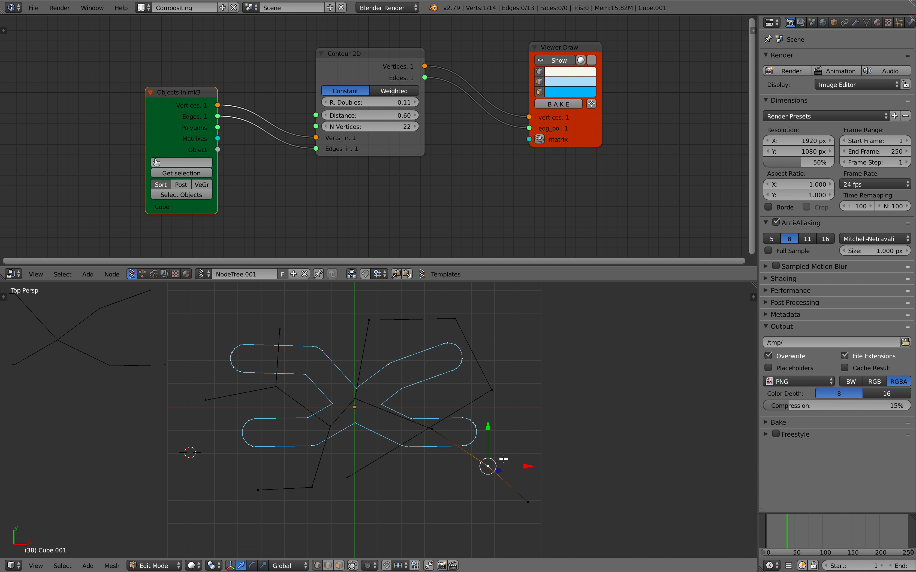
Leave Edit Mode, load the edited copy into Objects in mk3 and set the Contour 2D Distance to 0.39
key("Tab")
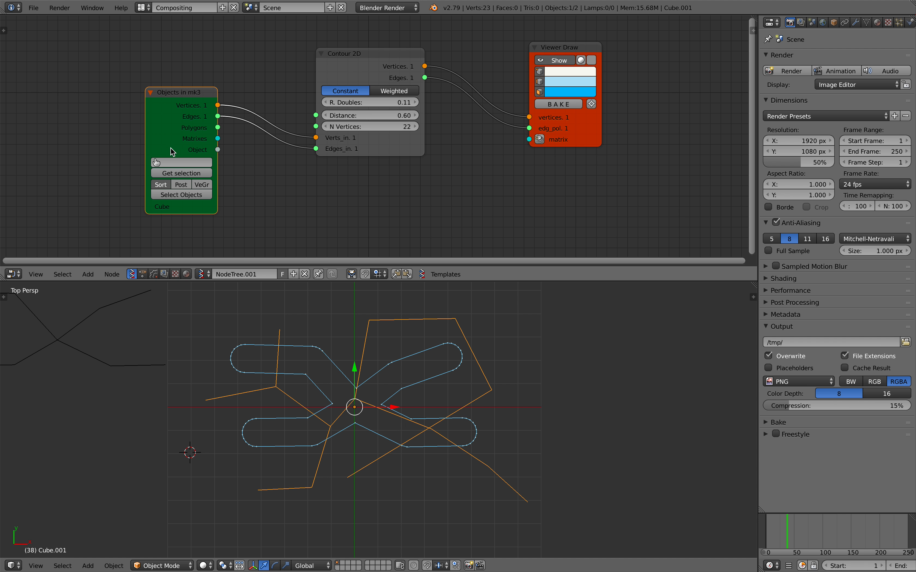
left_click(174, 172)
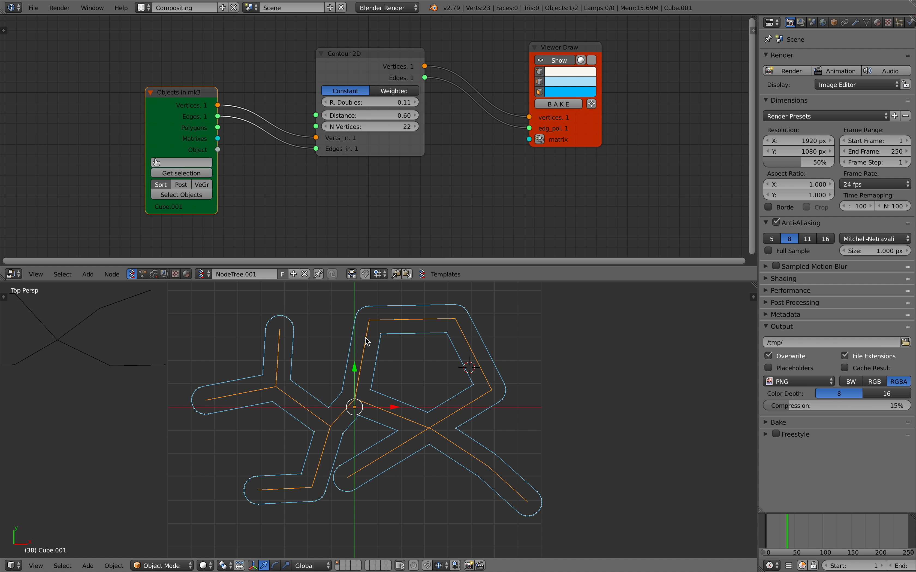
left_click_drag(378, 115, 361, 116)
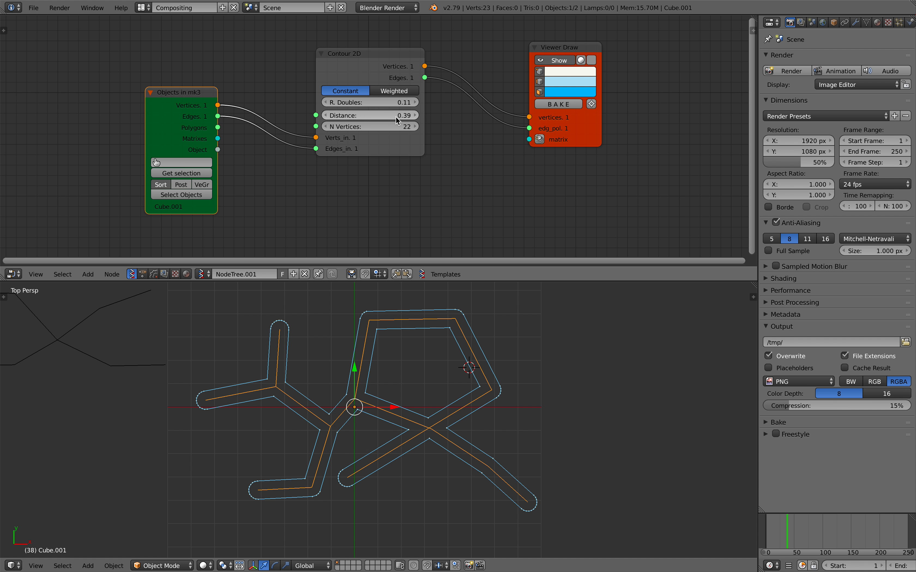
Edit the copy again and extrude a single-segment branch up and right from the loop's upper-right corner
scroll(442, 370, "down", 3)
scroll(439, 367, "up", 2)
scroll(436, 368, "down", 2)
middle_click_drag(423, 366, 394, 377, "shift")
key("Tab")
left_click(439, 375)
right_click(400, 369)
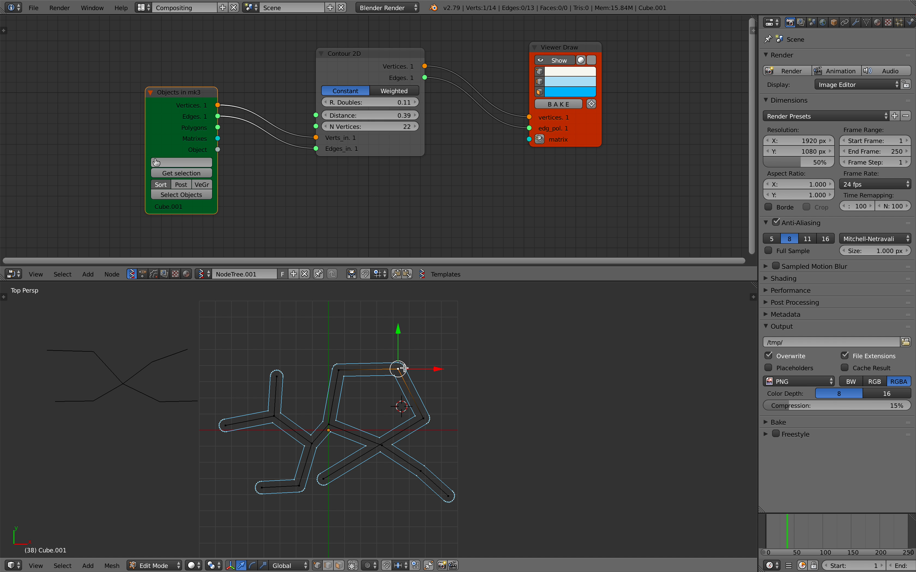
key("g")
left_click(444, 330)
key("g")
left_click(405, 367)
key("e")
left_click(446, 331)
Extrude a branch from the loop's rightmost corner and fork it into a two-segment upper arm and a single lower arm
right_click(425, 417)
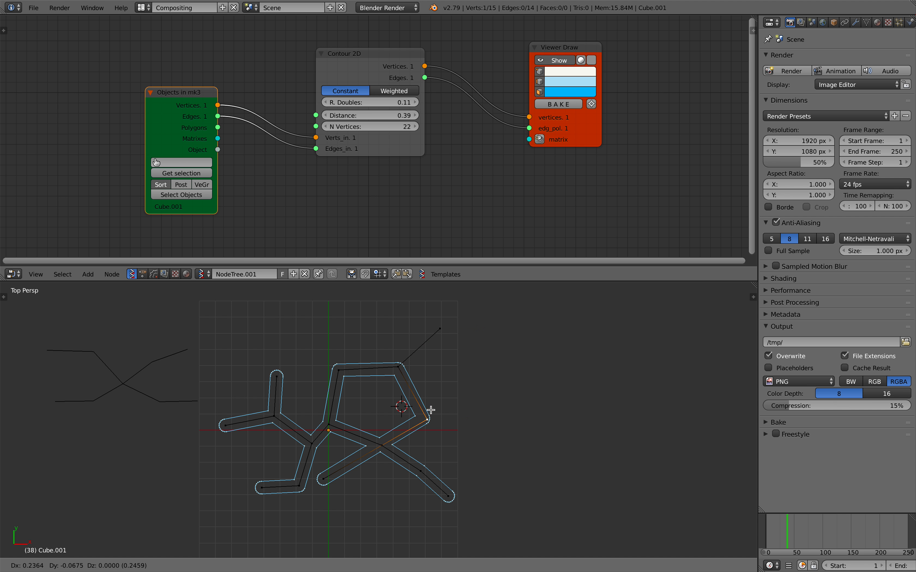
key("e")
left_click(485, 399)
key("e")
left_click(519, 367)
key("e")
left_click(582, 366)
right_click(480, 404)
key("e")
left_click(528, 460)
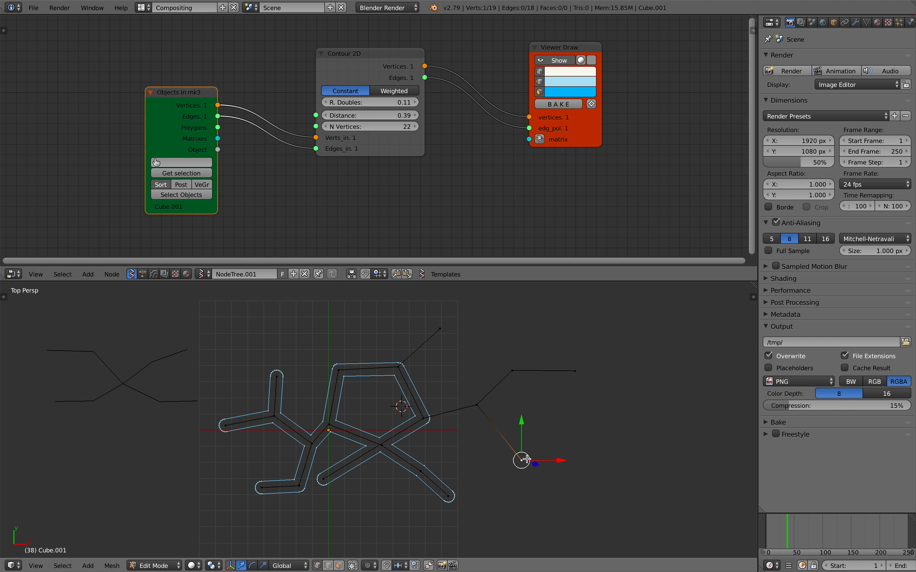
Leave Edit Mode and change the current frame to 39 to refresh the contour
key("Tab")
left_click(478, 450)
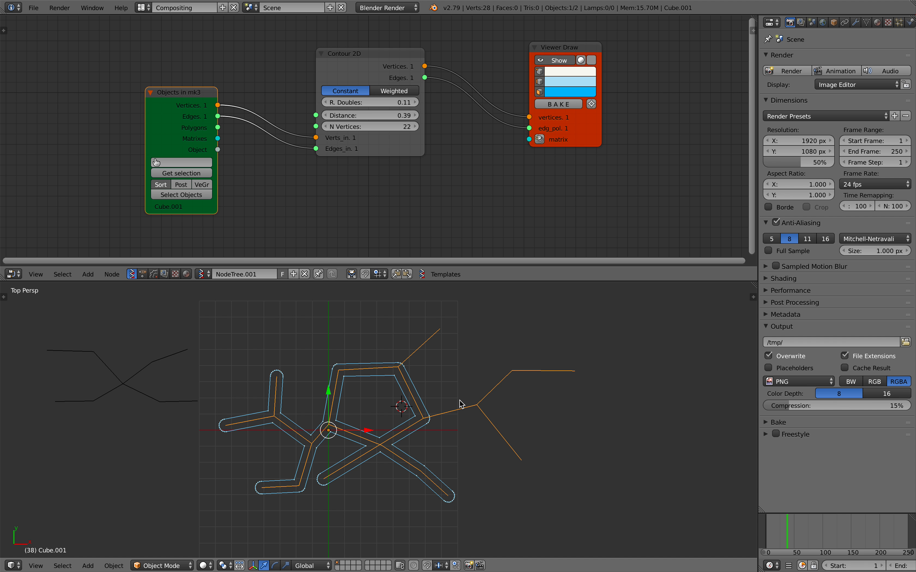
left_click(788, 532)
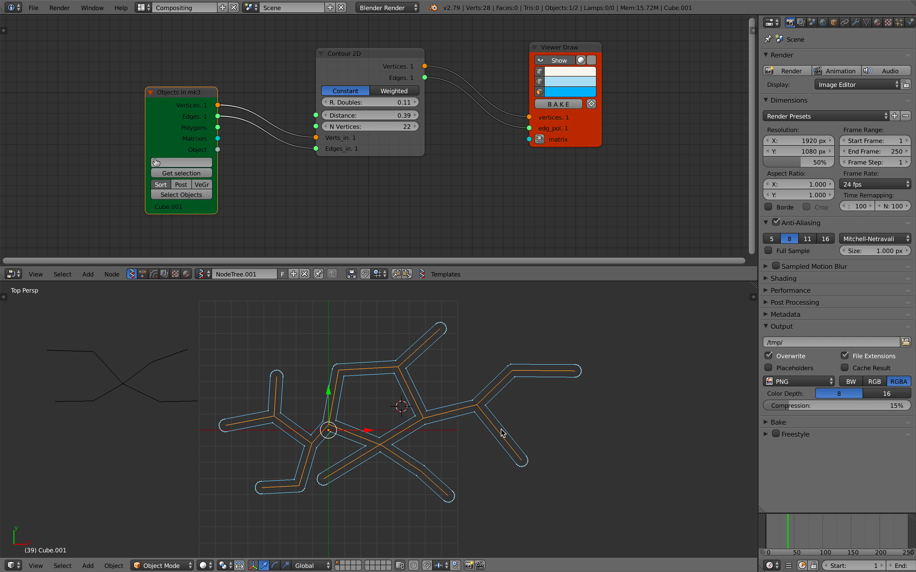
Widen the properties and timeline area and start animation playback so the contour updates continuously
middle_click_drag(474, 418, 442, 417, "shift")
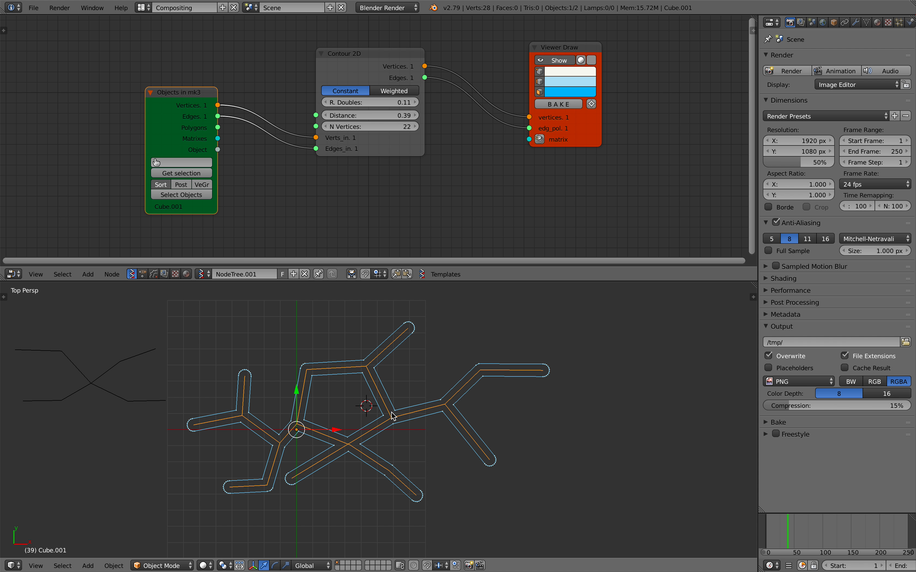
left_click_drag(759, 477, 730, 472)
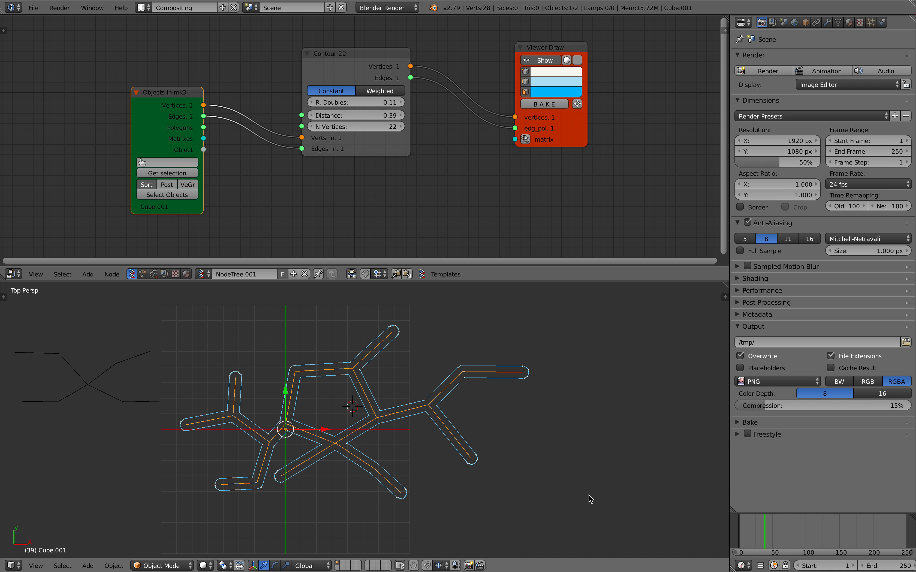
key("alt+a")
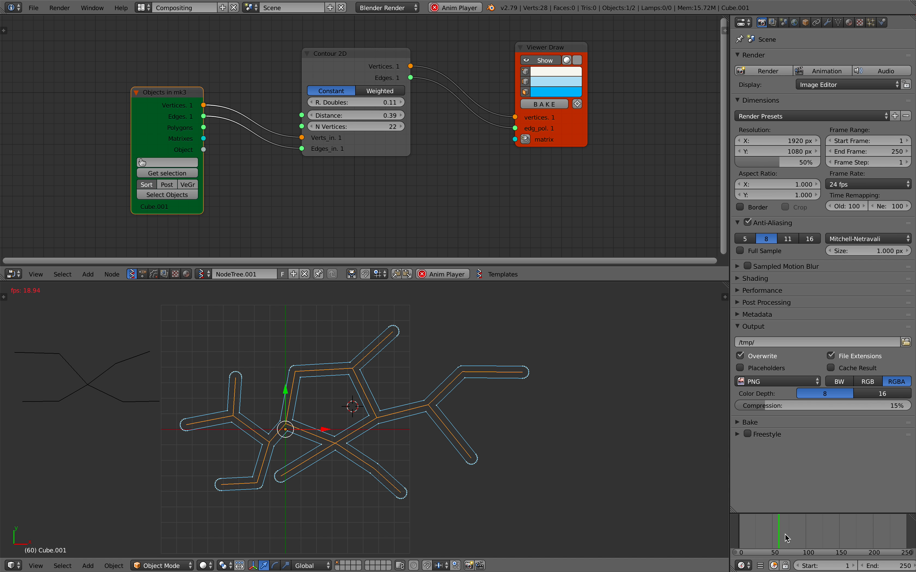
middle_click_drag(421, 424, 388, 429, "shift")
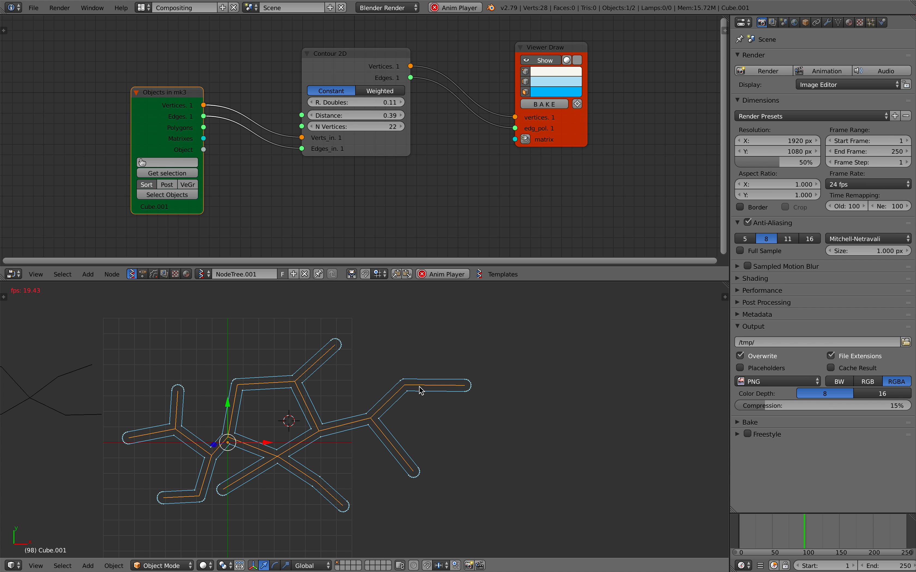
In Edit Mode, fork the far-right branch tip into upper and lower arms and add an upward arm at the preceding joint
key("Tab")
left_click(469, 385)
right_click(463, 385)
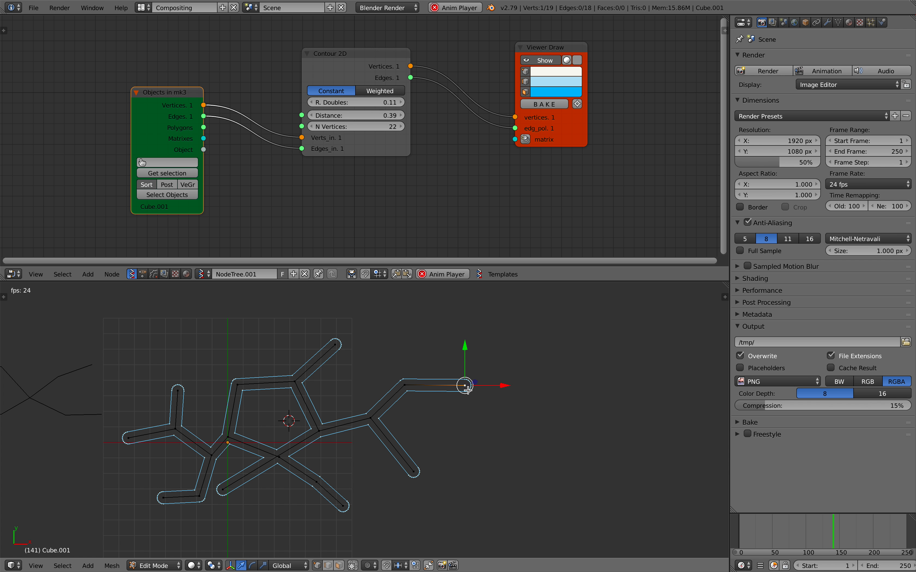
left_click(511, 448, "ctrl")
right_click(465, 385)
left_click(518, 346, "ctrl")
right_click(405, 385)
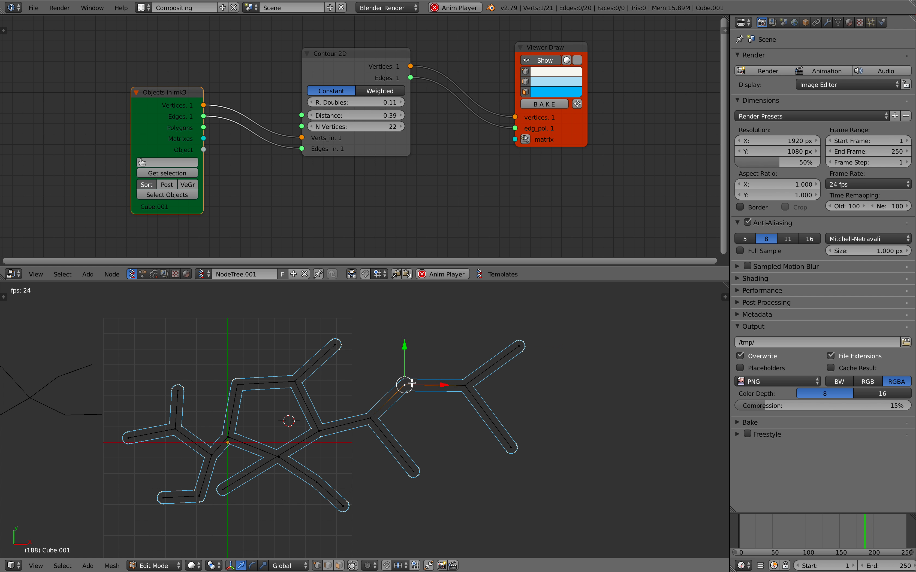
left_click(407, 314, "ctrl")
Move the tip of the loop's upper-right branch far right and the tip of the new upward arm up-left across it
right_click(338, 343)
key("g")
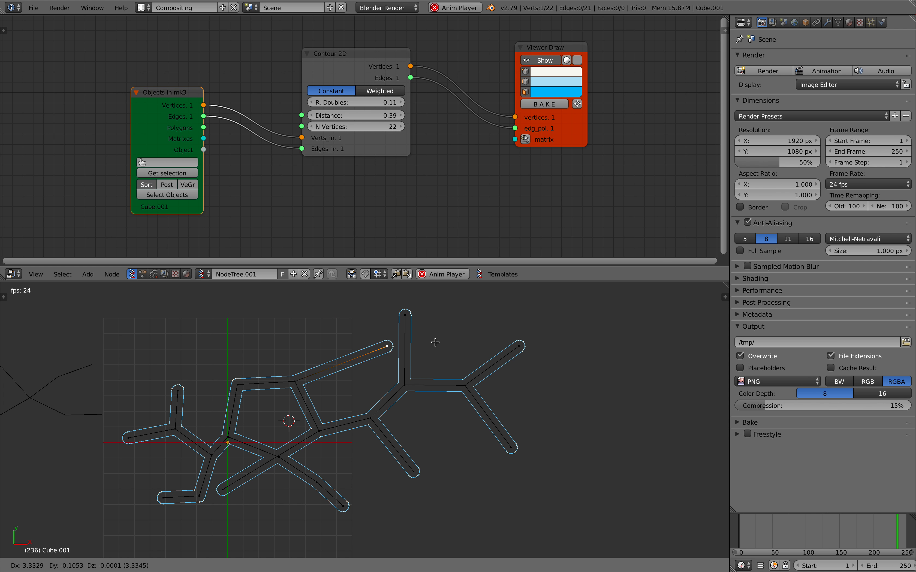
left_click(479, 325)
right_click(406, 316)
key("g")
left_click(333, 291)
Move the loop's upper-right corner up and left and its upper-left corner slightly upward
right_click(294, 380)
key("g")
left_click(277, 334)
right_click(235, 379)
key("g")
left_click(245, 380)
key("g")
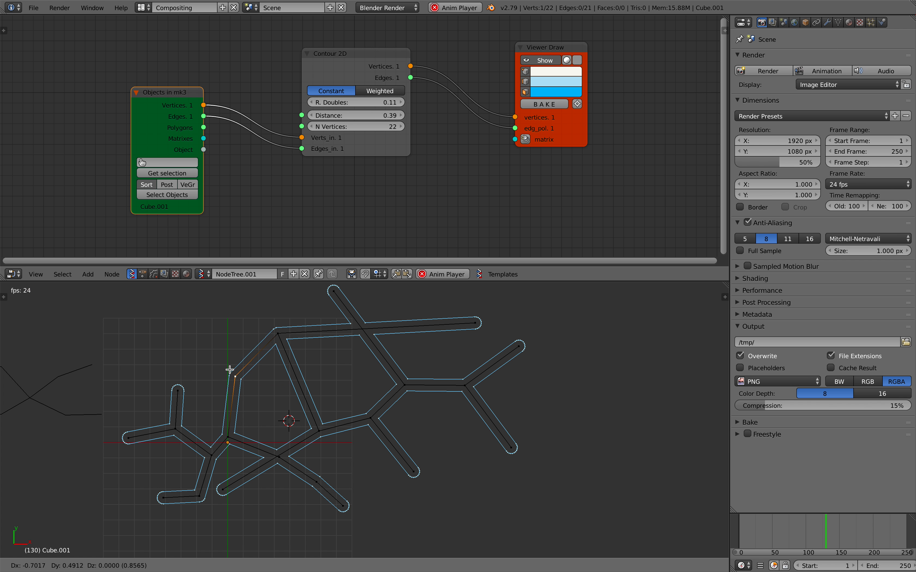
left_click(230, 370)
Extrude a two-segment branch from the loop's upper-left corner, going up-left and continuing horizontally left
key("e")
left_click(179, 322)
key("e")
left_click(114, 322)
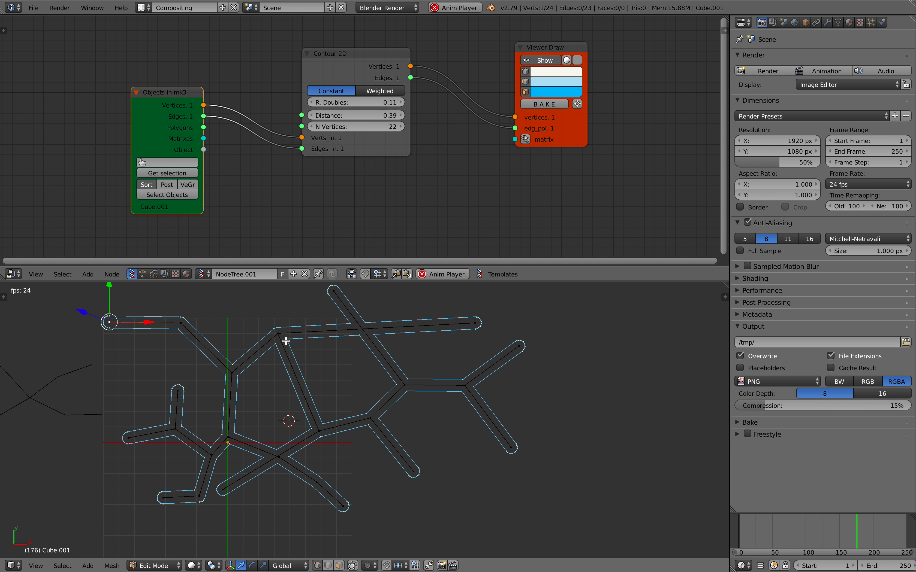
Extrude two segments from the tip of the right branch's lower arm, first right and down, then back left
right_click(373, 418)
right_click(404, 455)
key("e")
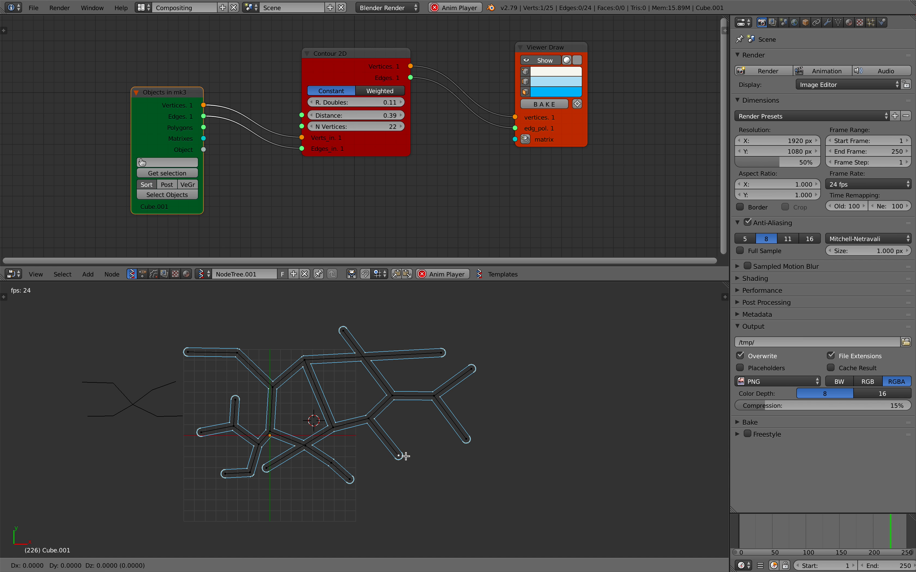
left_click(452, 484)
key("e")
left_click(424, 499)
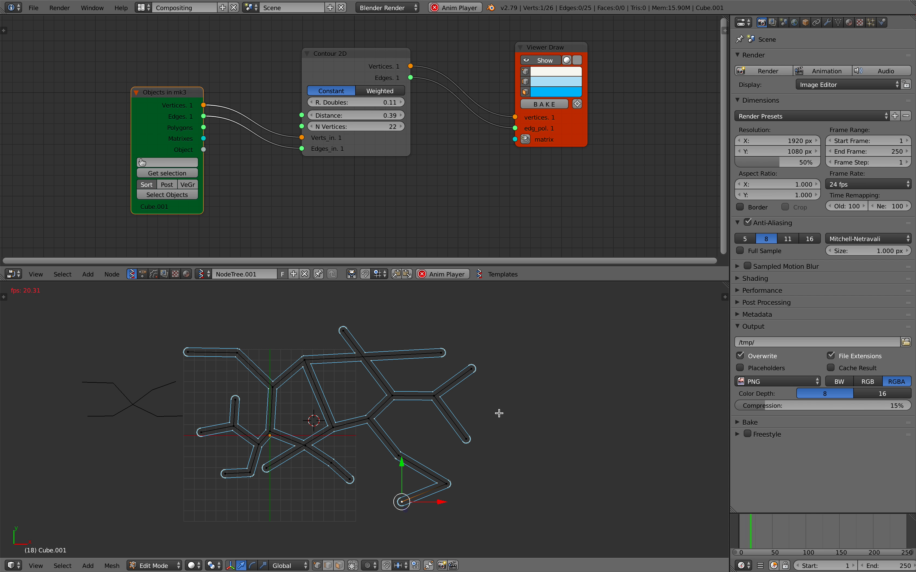
Extrude two segments from the far-right fork's lower tip, first rightward, then back down-left
right_click(467, 439)
key("e")
left_click(538, 456)
key("e")
left_click(511, 479)
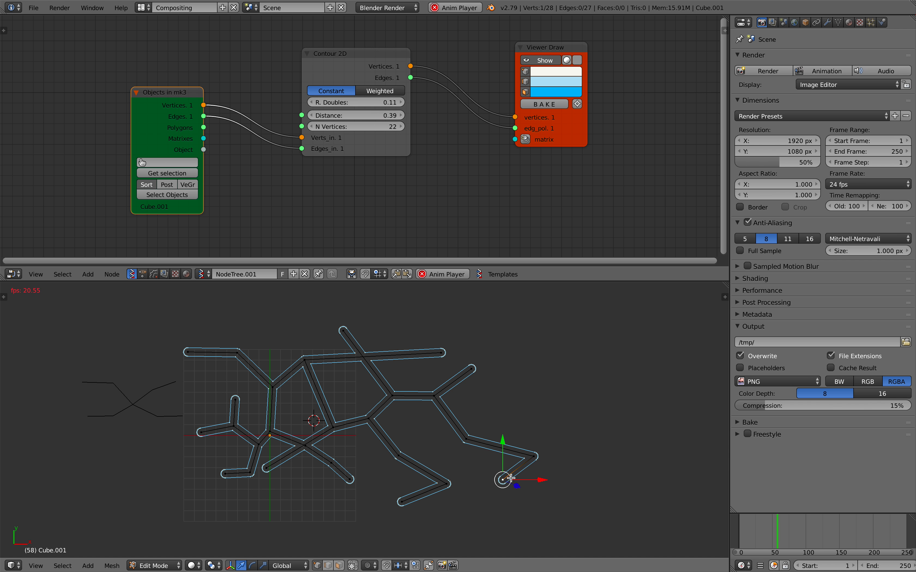
Extrude a segment down-left from the tip of the branch below the loop's lower-right side
right_click(348, 479)
key("e")
left_click(294, 508)
Move the far-right fork's upper tip rightward, extrude a segment up-right from it, and leave Edit Mode
right_click_drag(476, 366, 504, 370)
key("e")
left_click(549, 326)
key("Tab")
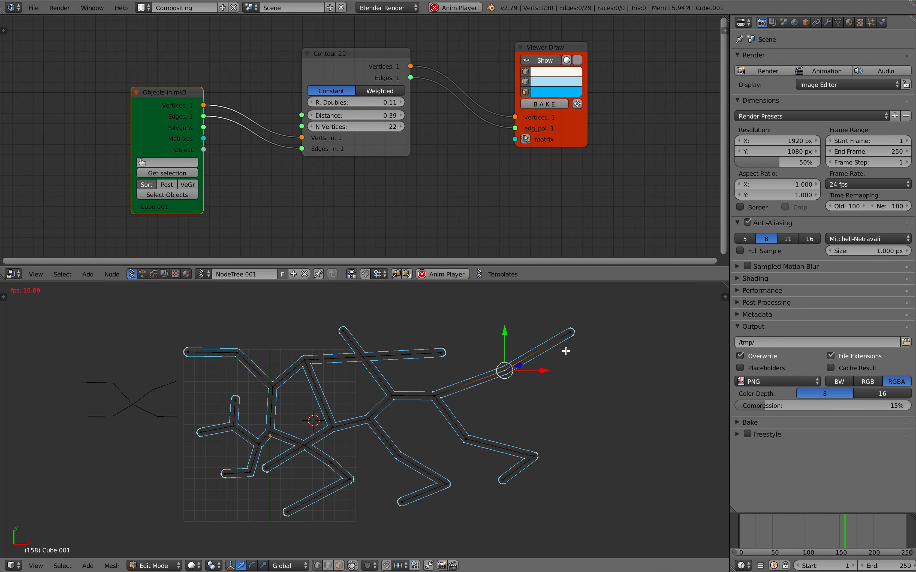
left_click(441, 373)
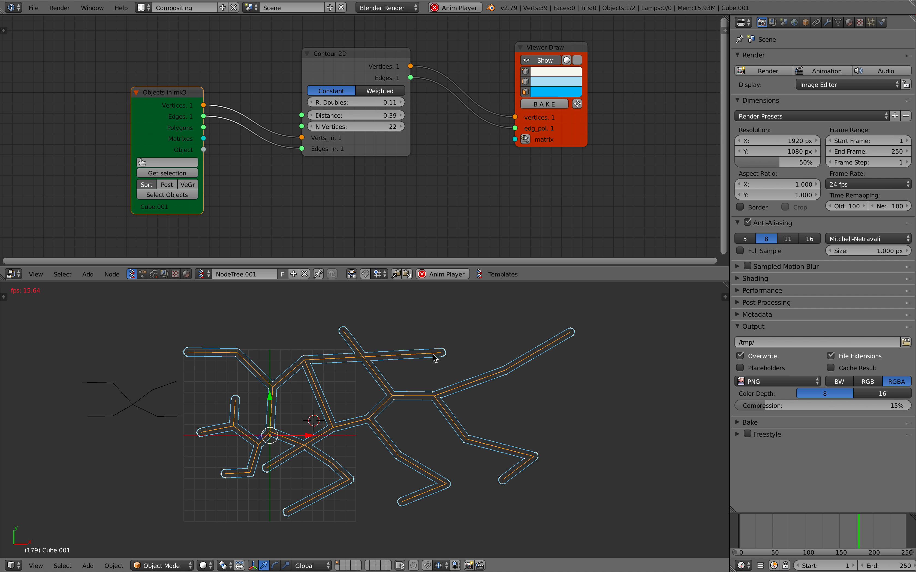
Stop the animation playback and save over sv_contour2d_001.blend
left_click(205, 566)
left_click(226, 528)
scroll(345, 440, "down", 2)
middle_click_drag(362, 422, 267, 426, "shift")
key("Escape")
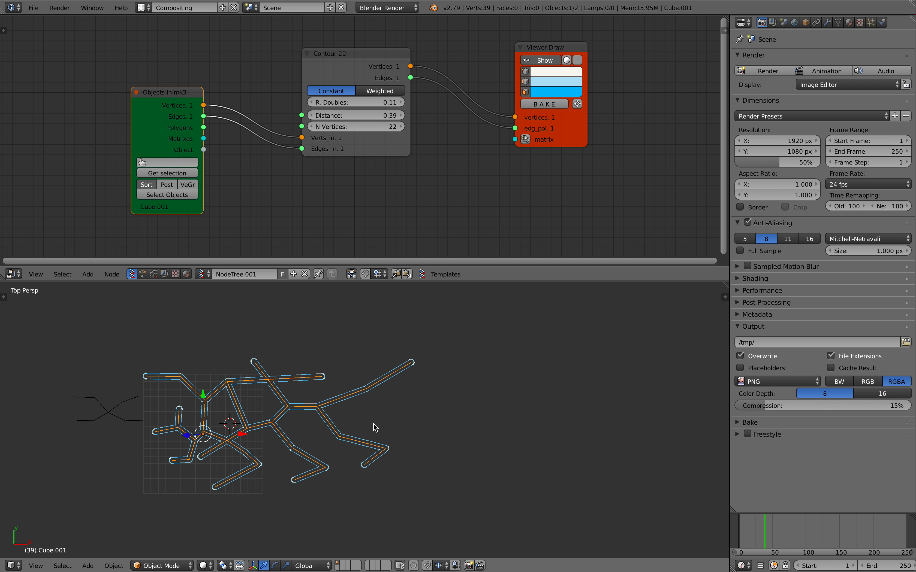
scroll(393, 429, "up", 1)
middle_click_drag(403, 420, 338, 425, "shift")
scroll(336, 421, "down", 1)
key("ctrl+s")
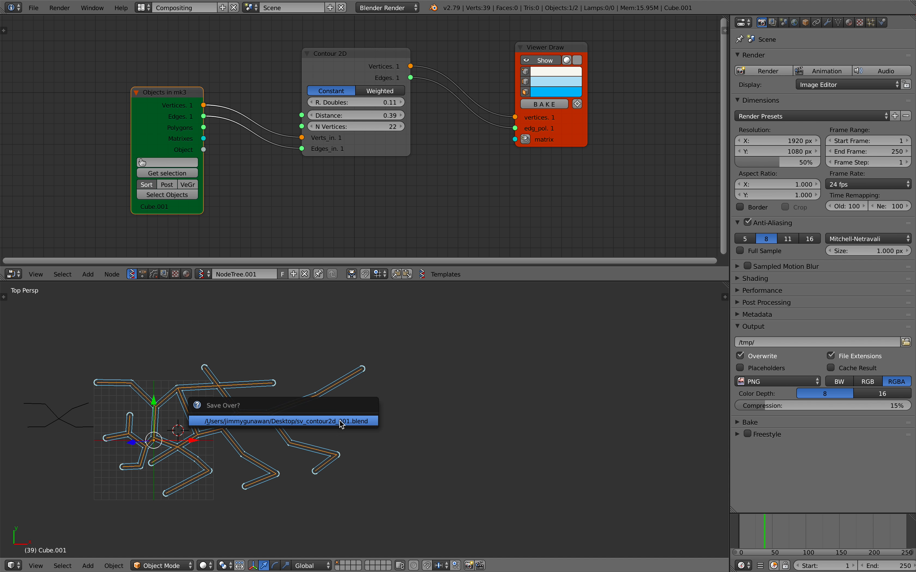
left_click(340, 421)
middle_click_drag(386, 383, 400, 362, "shift")
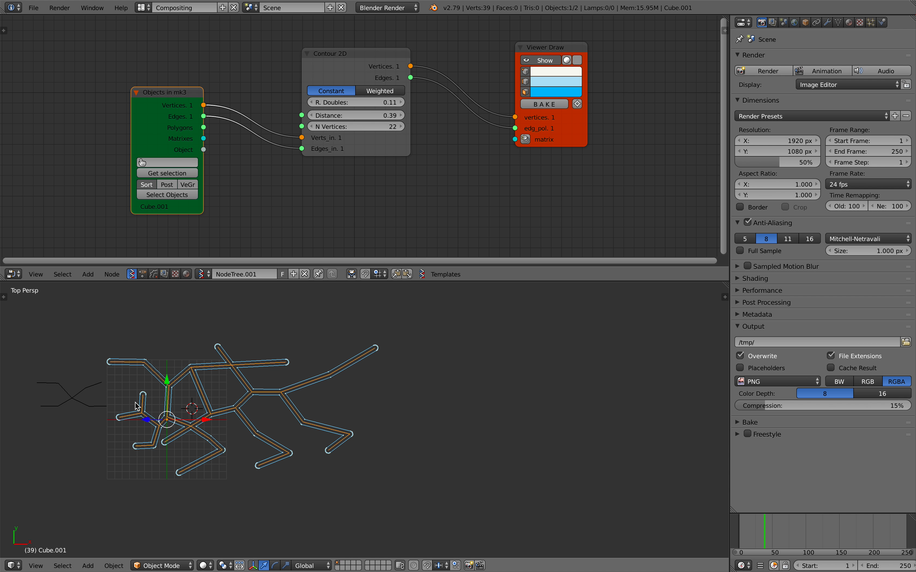
Duplicate the contoured mesh to its right and add a Skin modifier to the copy
key("shift+d")
left_click(444, 405)
middle_click_drag(444, 405, 378, 395, "shift")
scroll(464, 377, "up", 1)
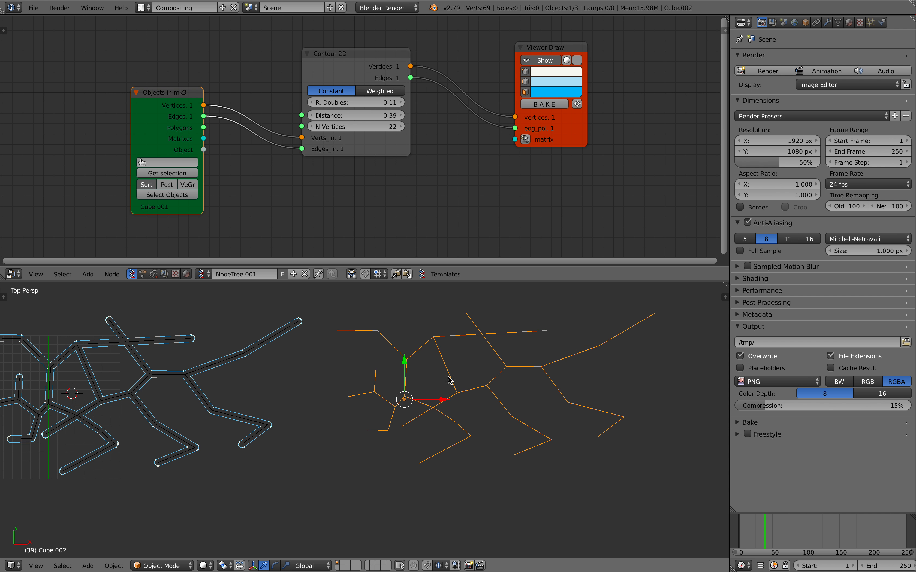
scroll(366, 373, "down", 1)
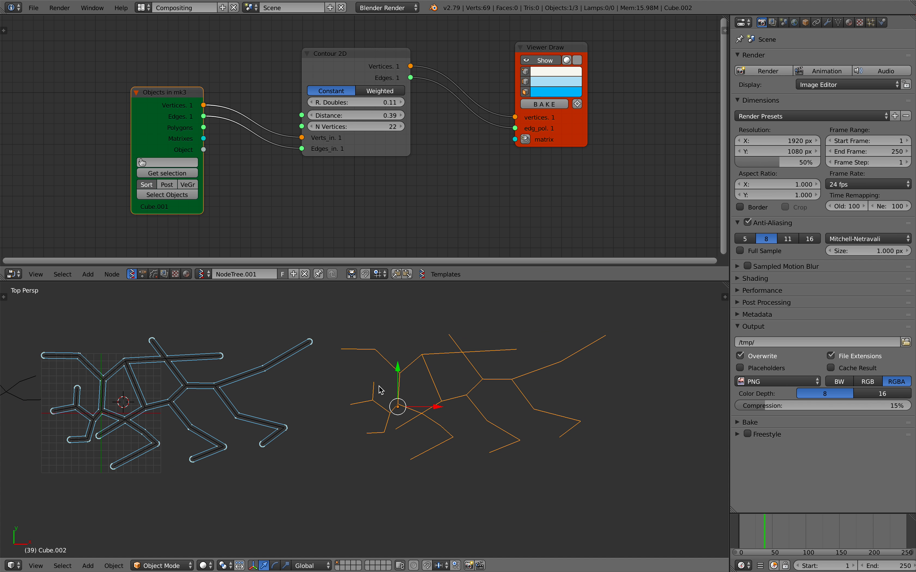
left_click(827, 22)
left_click(817, 59)
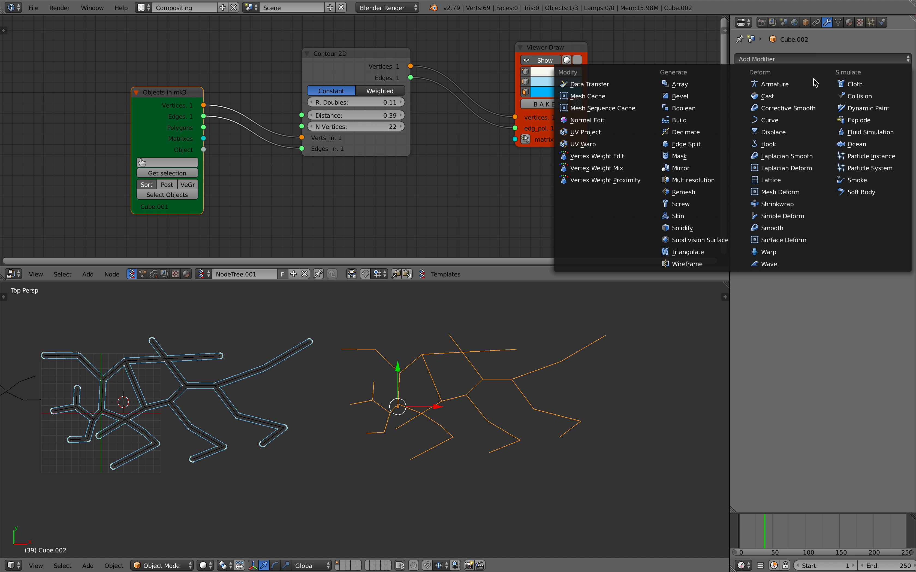
left_click(713, 220)
scroll(429, 408, "up", 4)
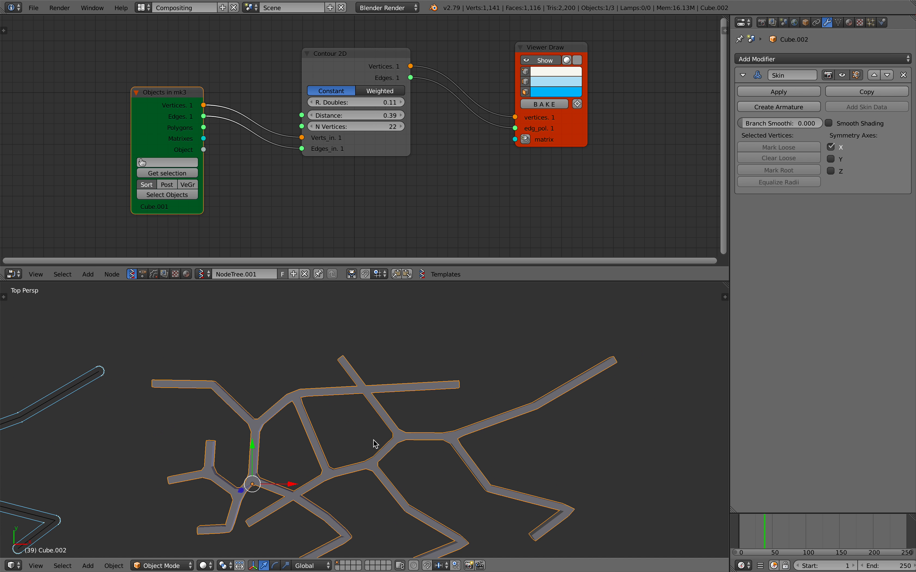
Save the scene with the skinned copy over the existing blend file
mouse_move(363, 408)
middle_mouse_down()
mouse_move(403, 417)
mouse_move(374, 404)
mouse_move(357, 409)
middle_mouse_up()
scroll(374, 404, "down", 2)
key("ctrl+s")
left_click(371, 413)
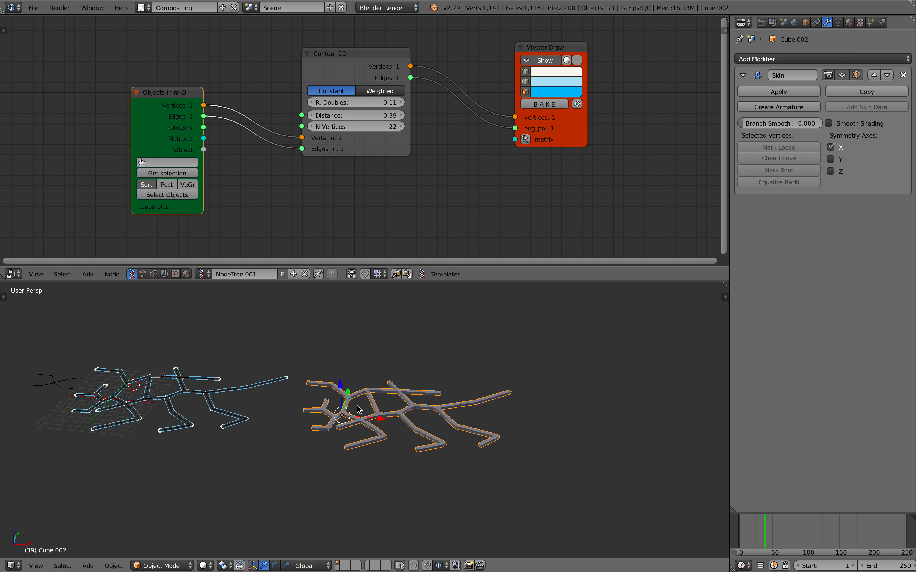
Extrude all of the skinned copy's vertices upward in Edit Mode, then return to Object Mode
key("Tab")
left_click(447, 394)
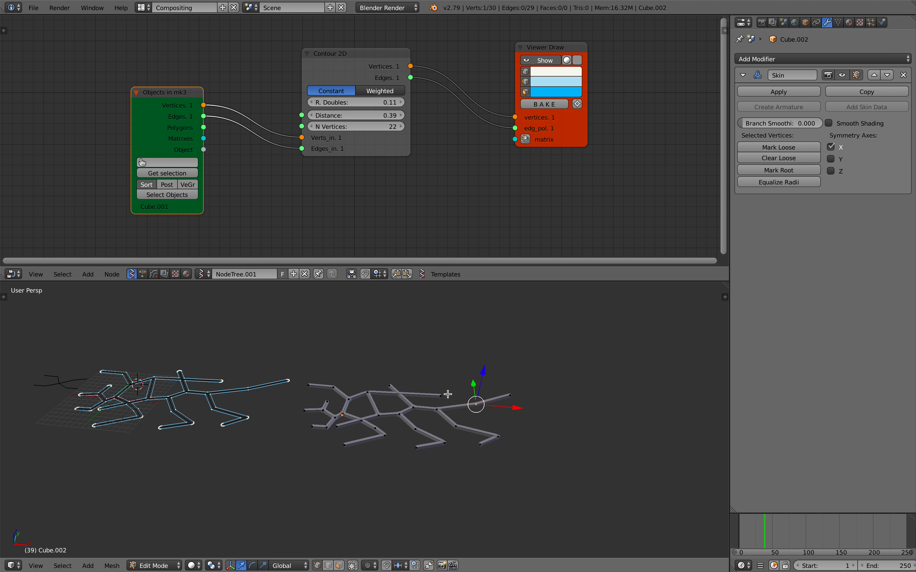
key("a")
middle_click_drag(444, 399, 447, 393)
key("e")
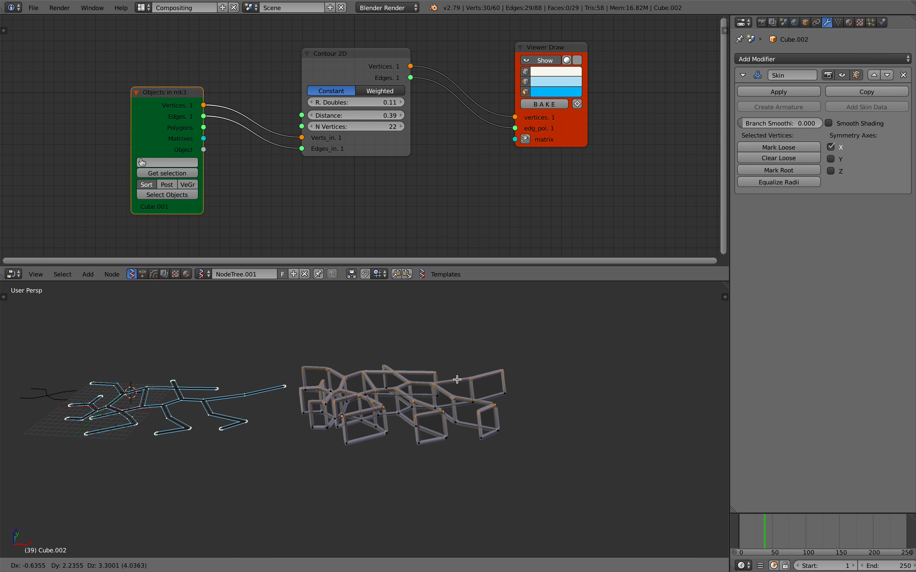
left_click(458, 370)
key("Tab")
Delete the skinned copy of the mesh
left_click(363, 382)
middle_click_drag(362, 381, 444, 406)
key("x")
left_click(443, 406)
middle_click_drag(320, 396, 449, 427, "shift")
scroll(449, 428, "up", 4)
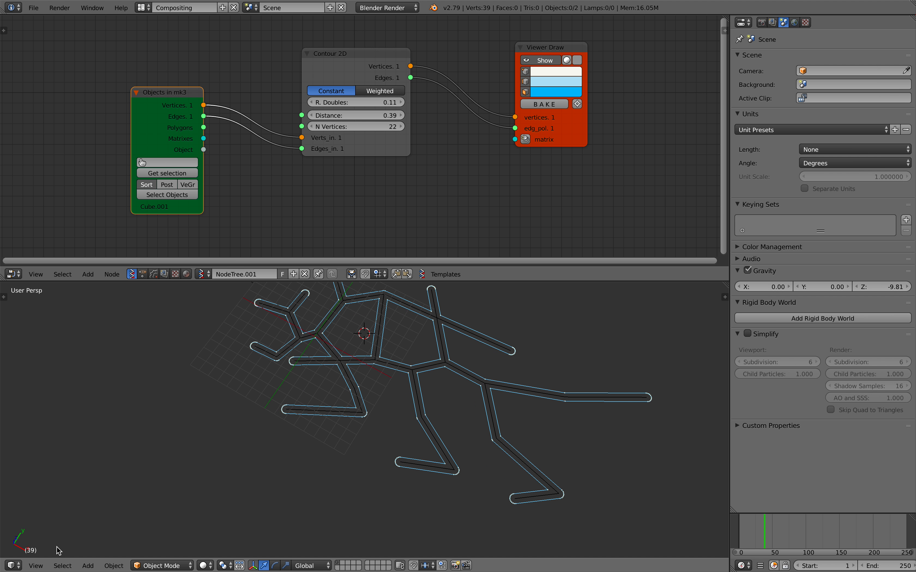
Restore the Top view of the mesh and move the Contour 2D node slightly down and left
left_click(43, 565)
left_click(47, 515)
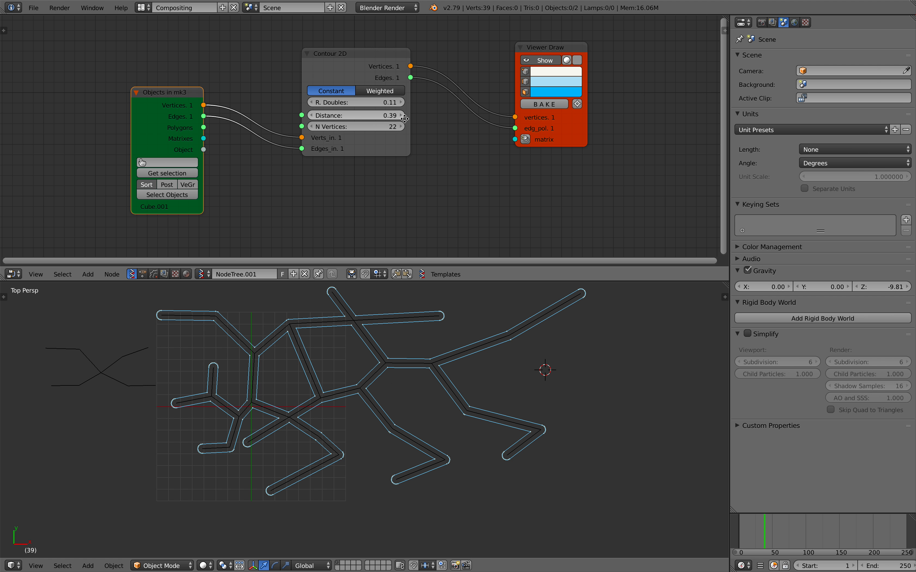
middle_click_drag(404, 119, 406, 118)
left_click_drag(333, 71, 317, 92)
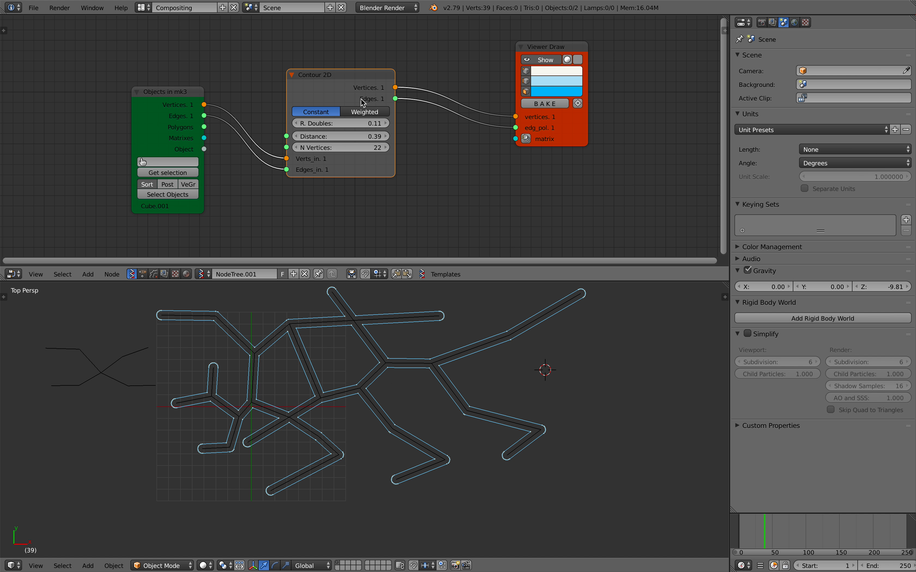
Edit the contoured mesh, raise the long upper branch's right tip, and restart the animation playback for live contour updates
scroll(454, 401, "down", 2)
middle_click_drag(454, 401, 442, 427, "shift")
right_click(409, 378)
key("Tab")
left_click(490, 376)
right_click(408, 373)
key("e")
left_click(414, 353)
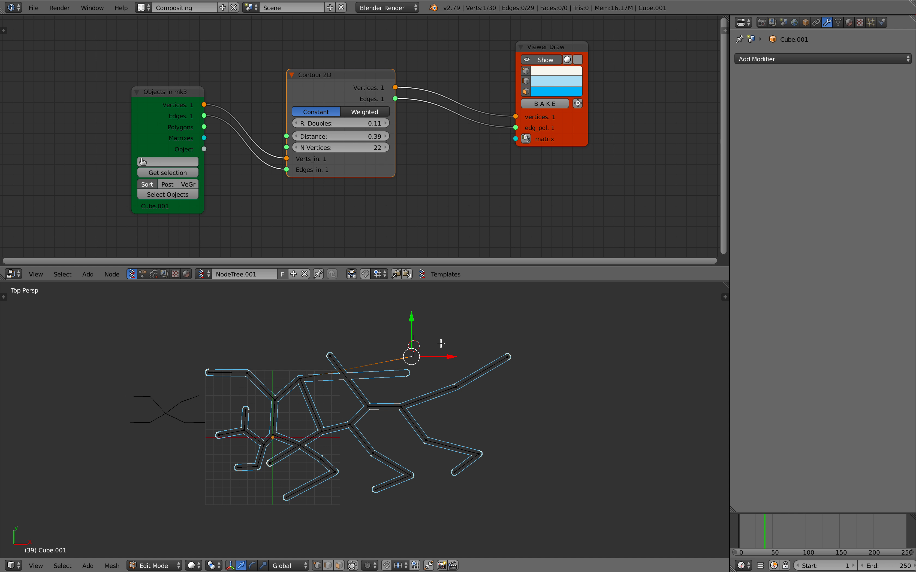
key("alt+a")
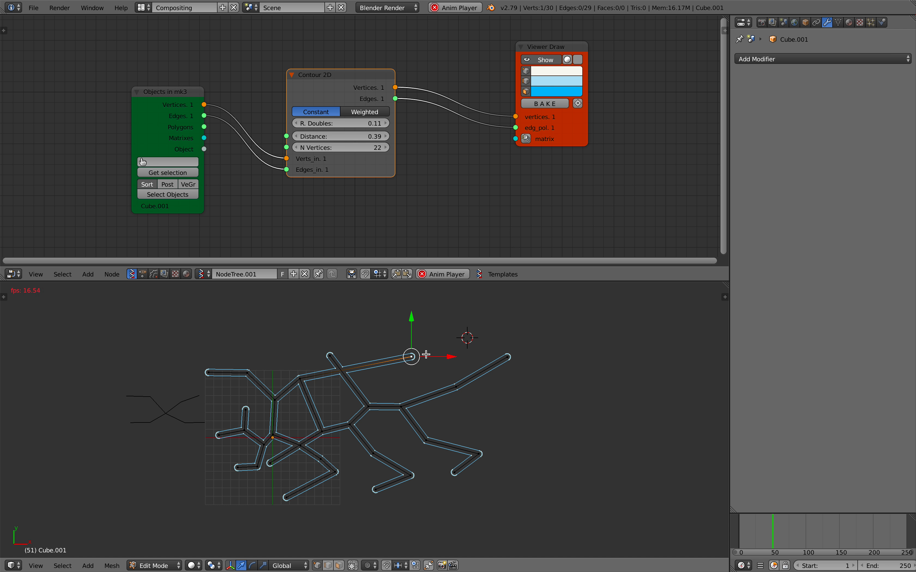
key("g")
left_click(433, 338)
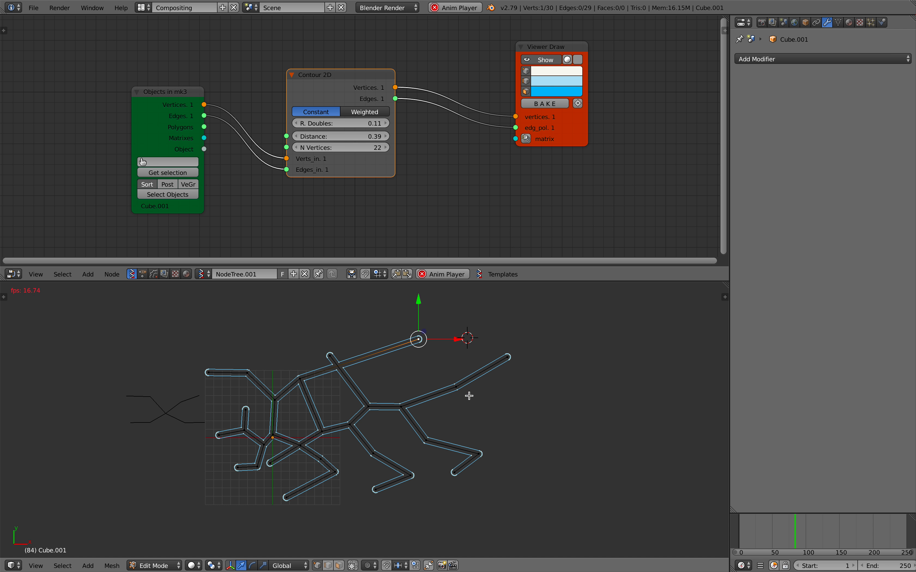
Extrude a long segment down-right from the raised tip and move the far-right branch's middle joint up-left
key("e")
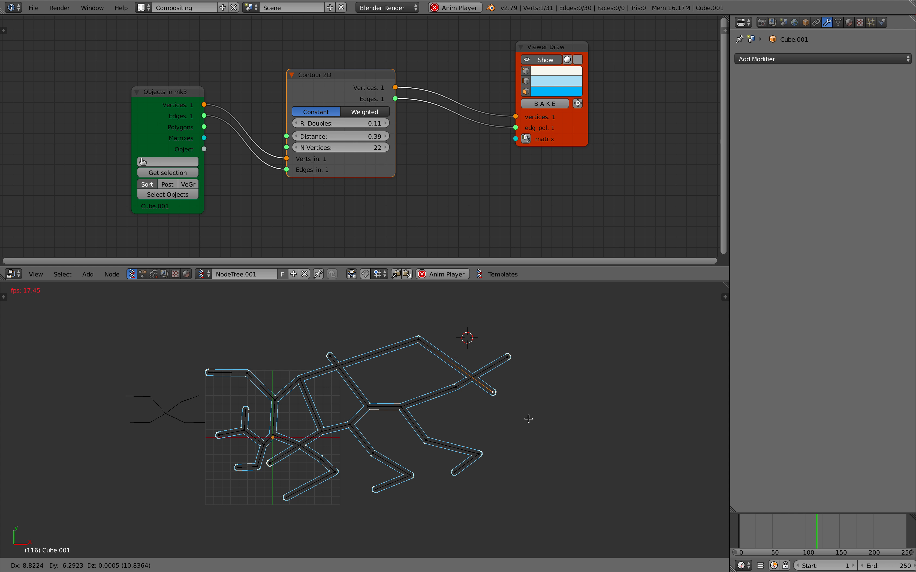
left_click(530, 420)
right_click(454, 386)
key("g")
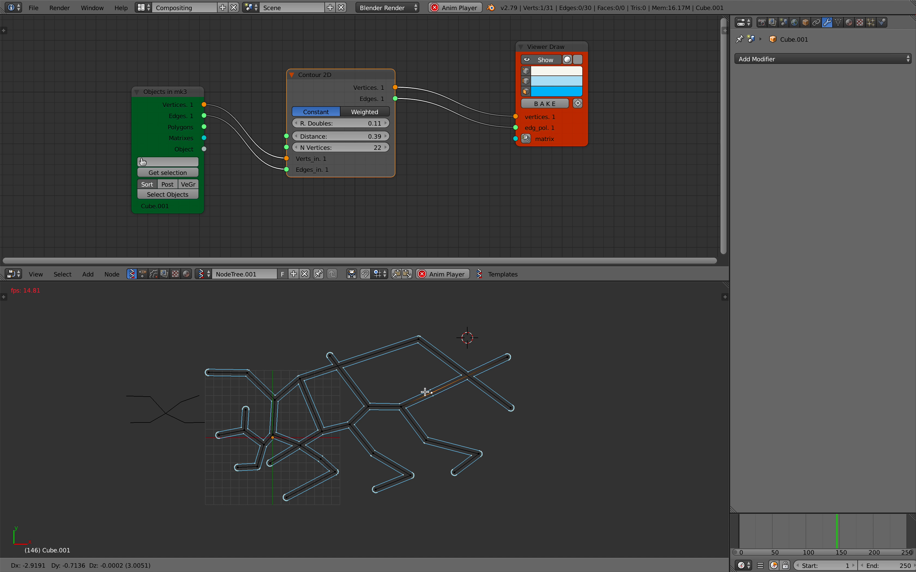
left_click(411, 374)
Move the bend of the long upper branch left and extrude a short arm up-left from it
right_click(414, 341)
key("g")
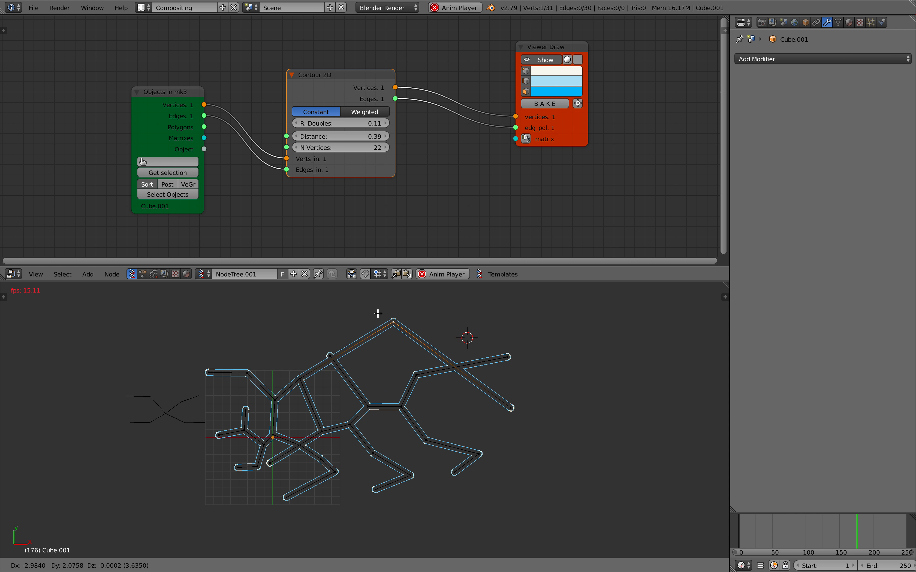
left_click(377, 330)
key("e")
left_click(349, 303)
Move the tip of the arm crossing the long upper branch further up-left
right_click(331, 355)
key("g")
left_click(303, 317)
Move the far-right branch's tip up-right and extrude a segment down-right from it
right_click(507, 359)
key("g")
left_click(534, 324)
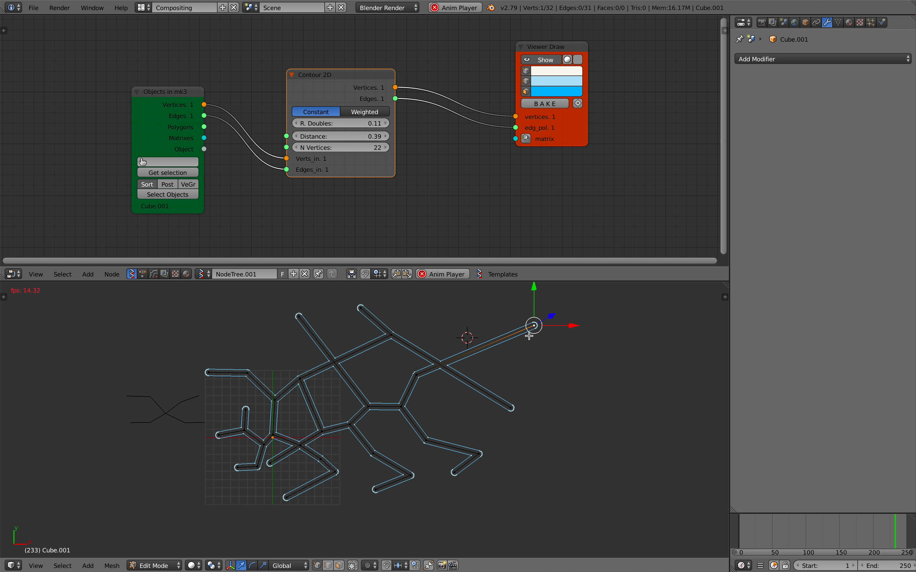
key("e")
left_click(575, 393)
Fork the upper-left branch's tip into a short upward arm and a long arm going down-left
right_click(208, 372)
key("e")
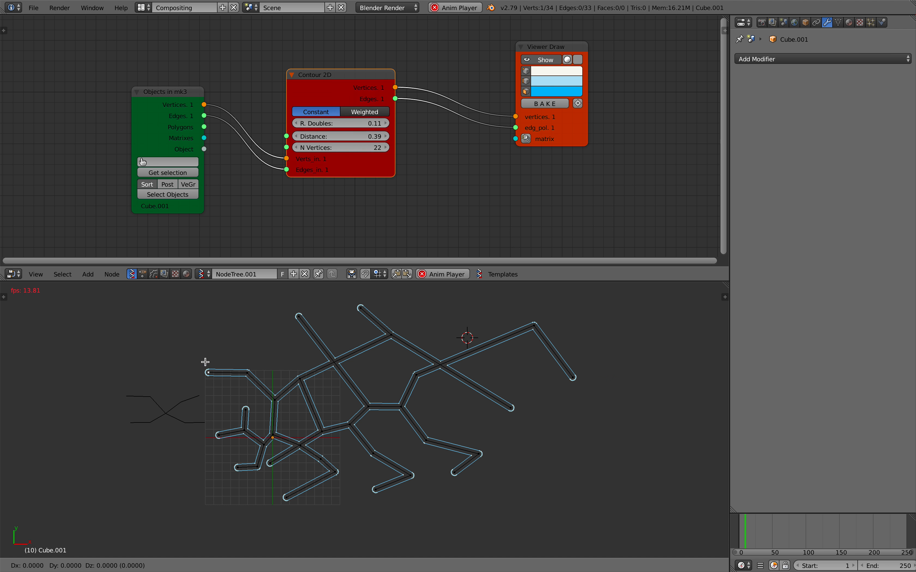
left_click(188, 334)
right_click(205, 373)
key("e")
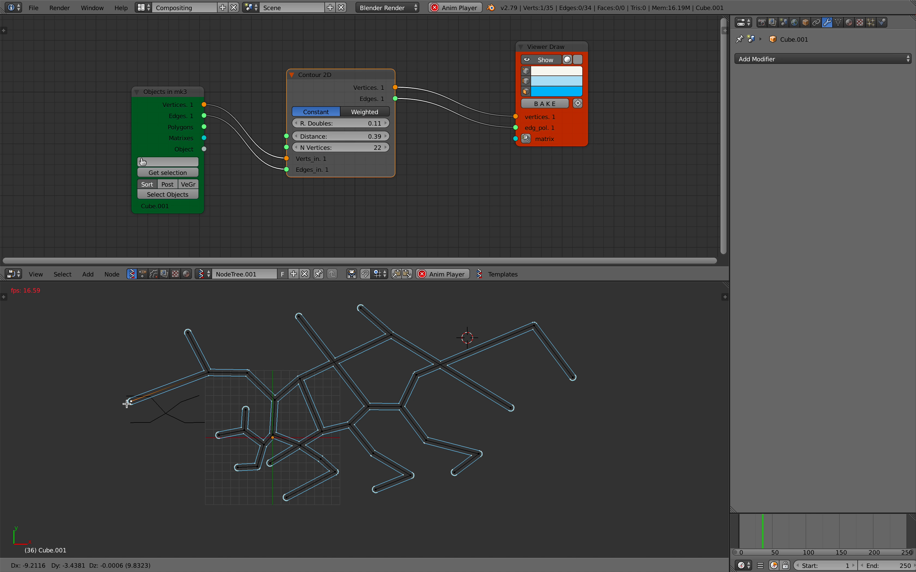
left_click(126, 401)
Extrude three arms from the long left arm's end: one down-left, one up-left and one down-right
key("e")
left_click(100, 461)
right_click(130, 399)
key("e")
left_click(70, 364)
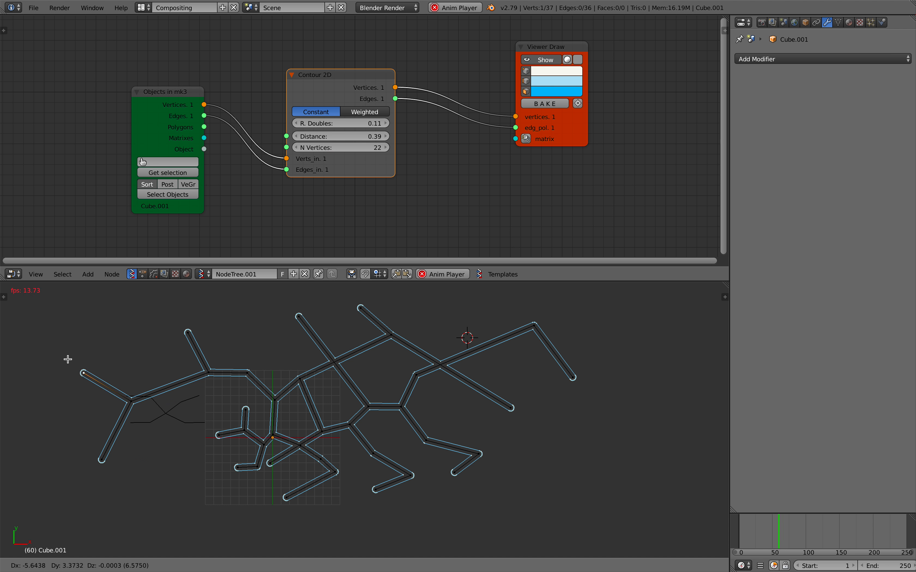
right_click(129, 400)
key("e")
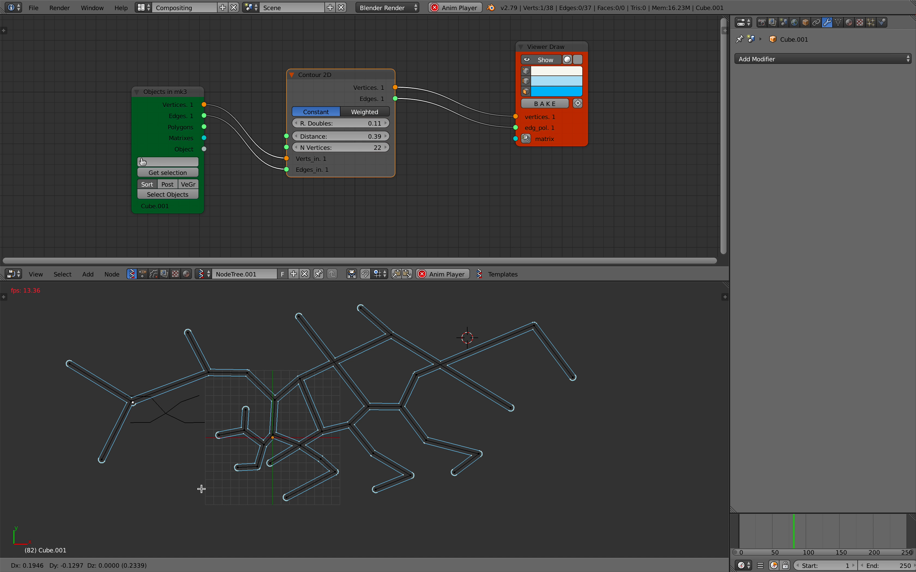
left_click(185, 478)
Extrude a segment up-left from the left tip of the small fork beside the loop
right_click(217, 436)
key("e")
left_click(181, 418)
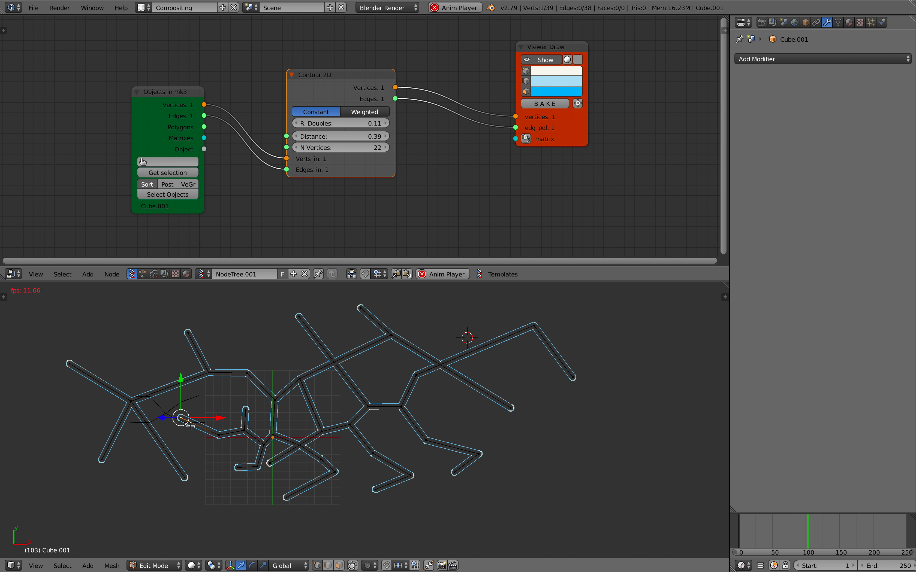
Reshape the lower arm of the small fork beside the loop, moving its tip left and its elbow down-left
right_click(237, 465)
right_click(259, 469)
key("g")
left_click(237, 454)
right_click(235, 466)
key("g")
left_click(186, 472)
right_click(248, 459)
key("g")
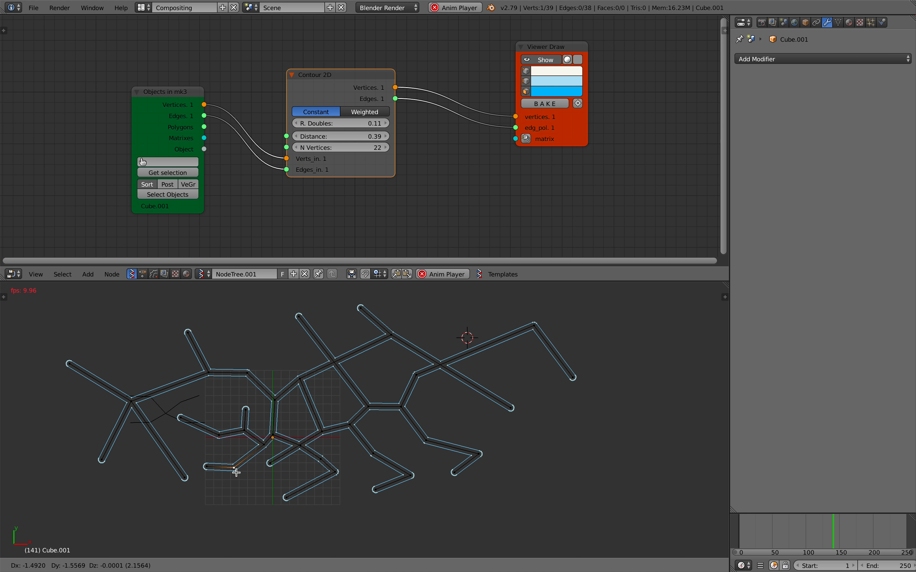
left_click(236, 472)
Move the tip of the straight arm below the loop down-left and shift its crossing junction slightly right
right_click(272, 461)
key("g")
left_click(266, 480)
right_click(300, 446)
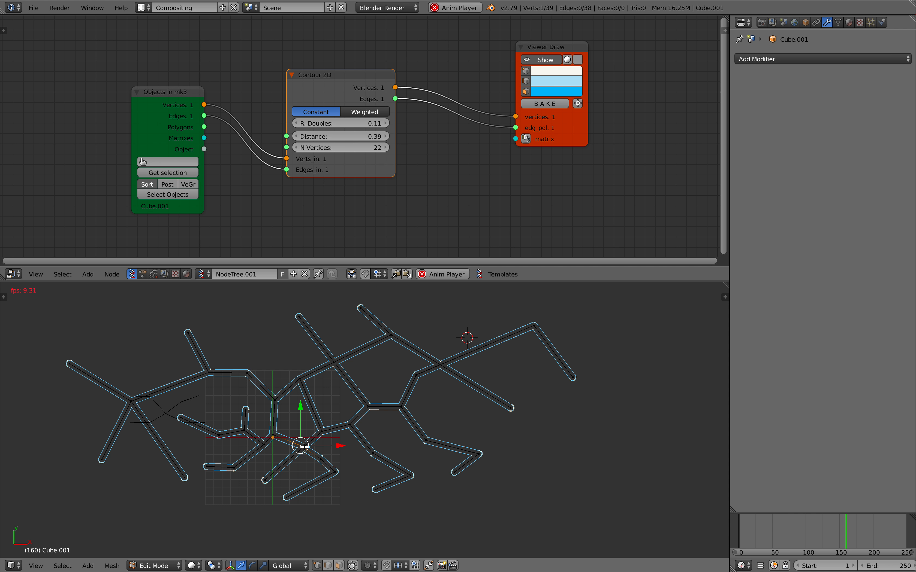
key("g")
left_click(310, 447)
Reshape the hooked branch below the loop, moving its upper elbow right and its lower corner straight down
right_click(321, 460)
key("g")
left_click(339, 455)
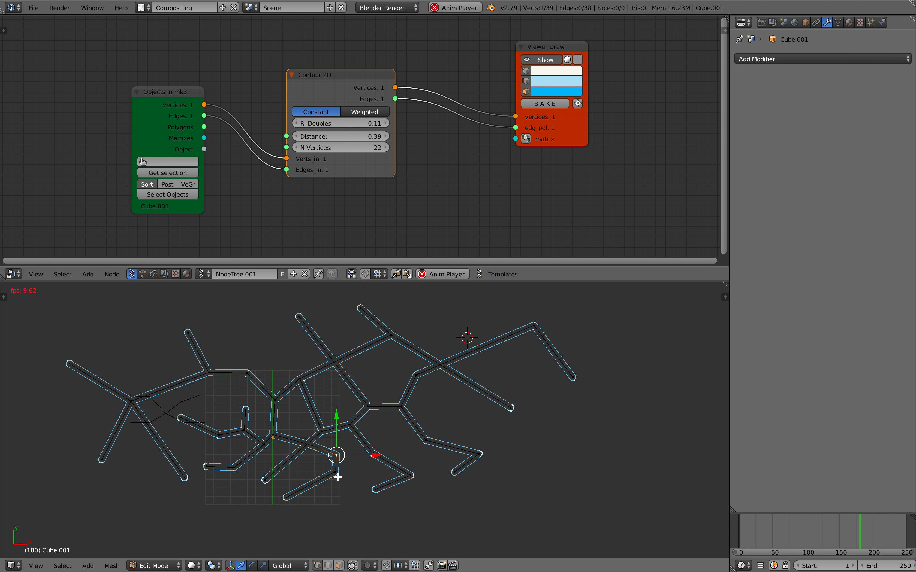
right_click(337, 473)
key("g")
left_click(339, 492)
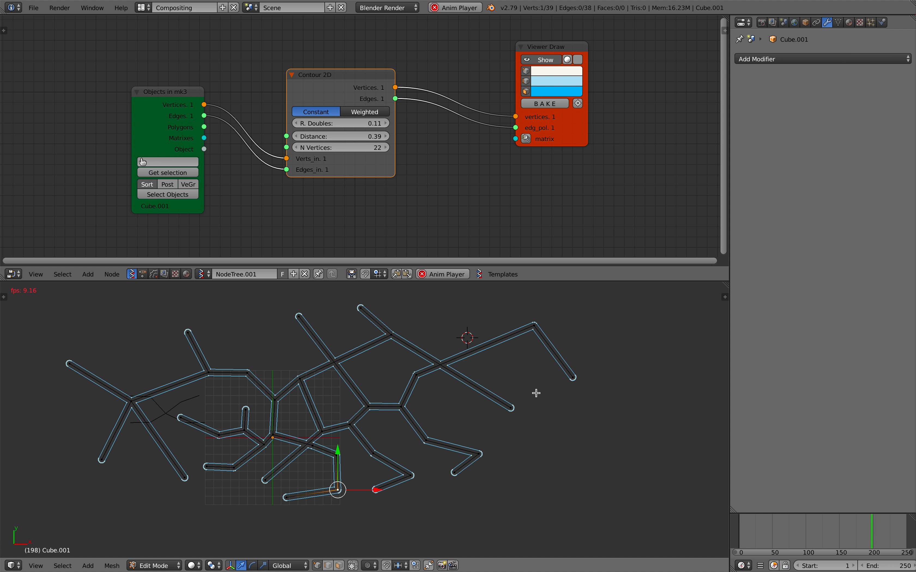
Return the branching mesh to Object Mode and stop the animation playback
key("Tab")
left_click(446, 396)
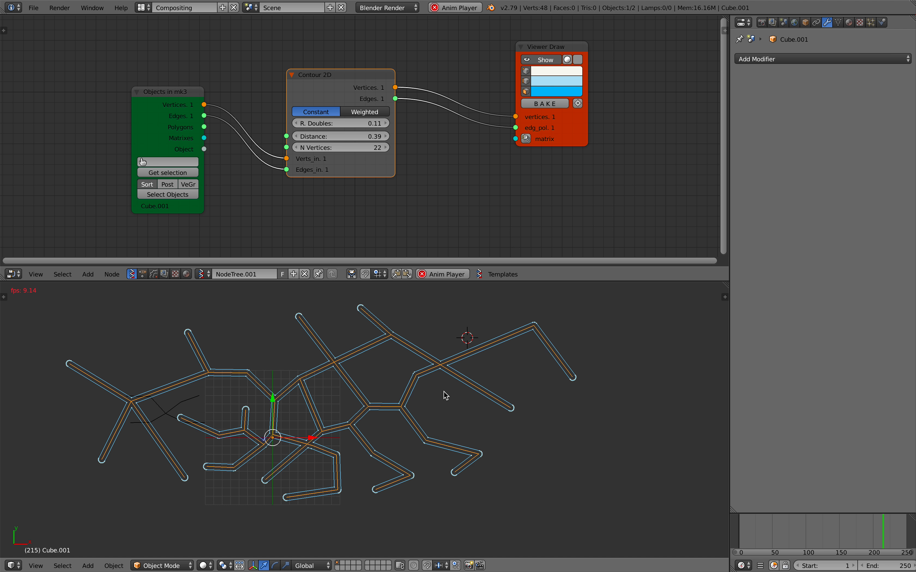
scroll(371, 404, "down", 2)
key("Escape")
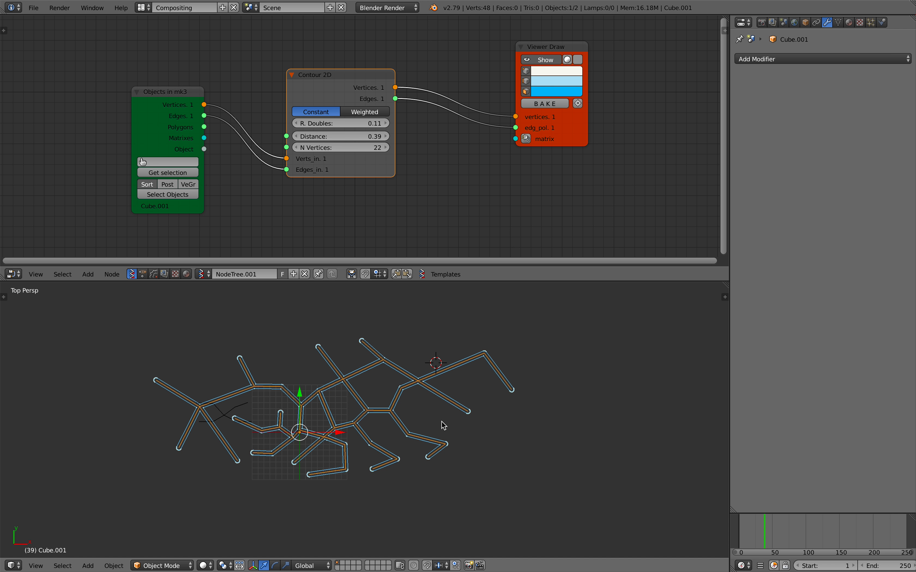
scroll(458, 432, "down", 2)
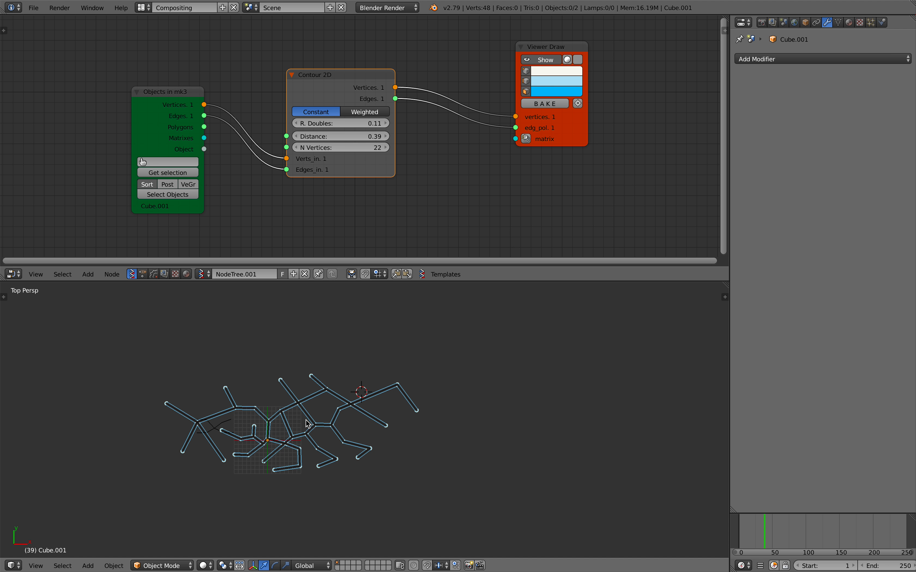
middle_click_drag(405, 386, 278, 385, "shift")
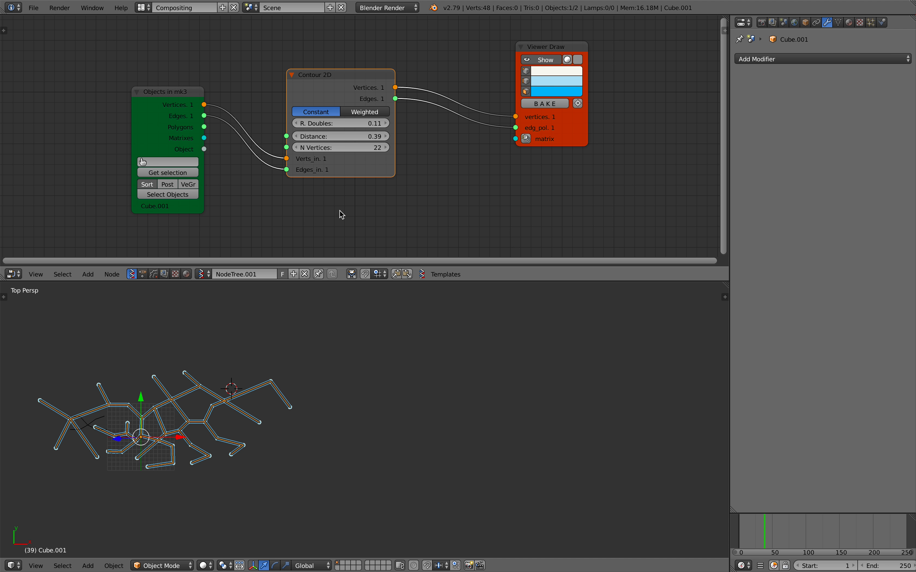
middle_click_drag(308, 403, 382, 394, "shift")
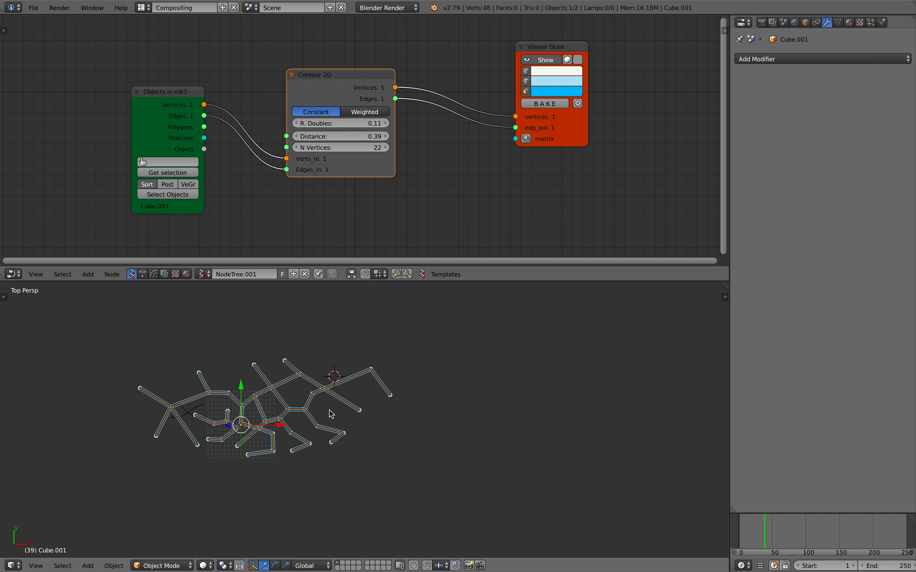
middle_click_drag(329, 410, 363, 413, "shift")
scroll(363, 412, "up", 2)
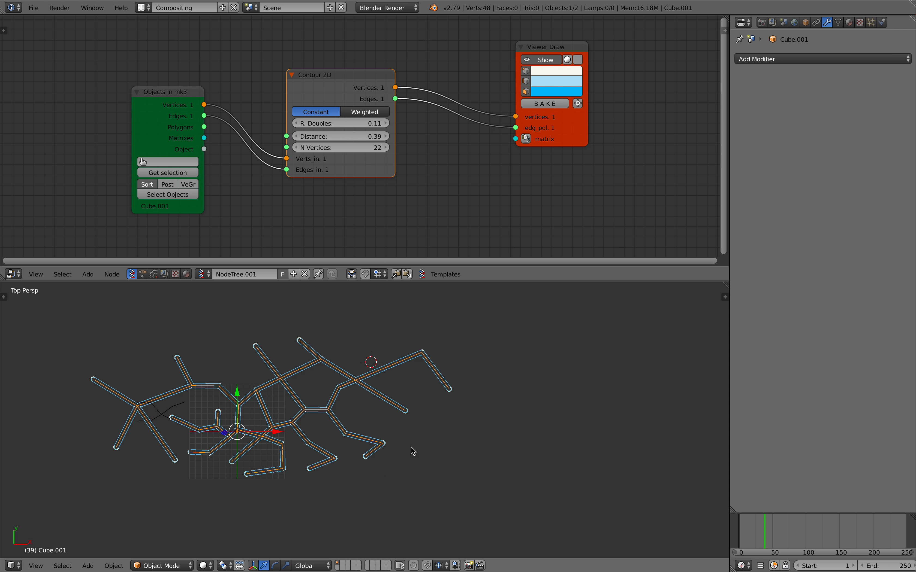
middle_click_drag(300, 385, 284, 386, "shift")
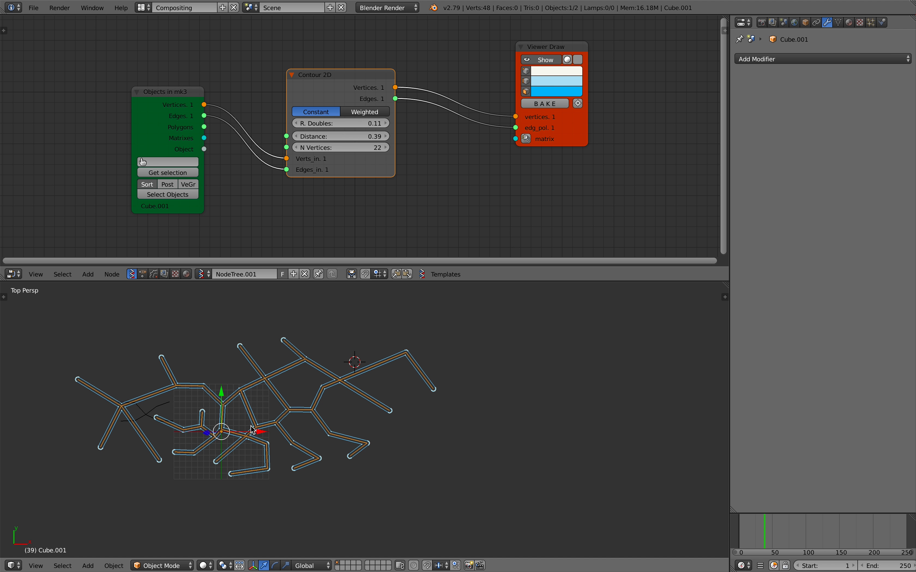
Duplicate the branching mesh and place the copy to the right of the original
scroll(314, 432, "down", 1)
key("shift+d")
left_click(595, 394)
middle_click_drag(596, 394, 386, 390, "shift")
scroll(363, 386, "up", 2)
In Edit Mode, merge all vertices of the duplicated mesh at their center
key("Tab")
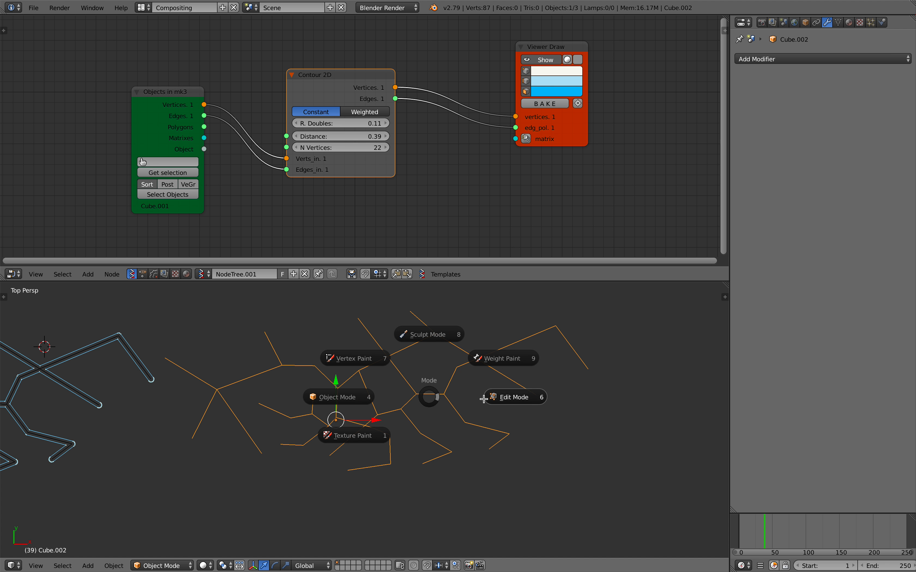
left_click(475, 397)
key("a")
key("space")
type("merge")
key("Return")
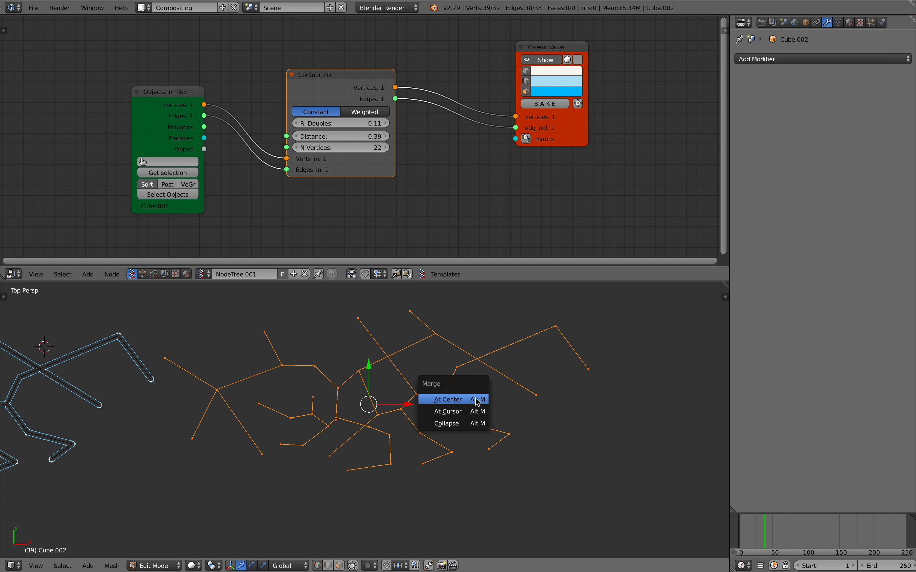
left_click(482, 397)
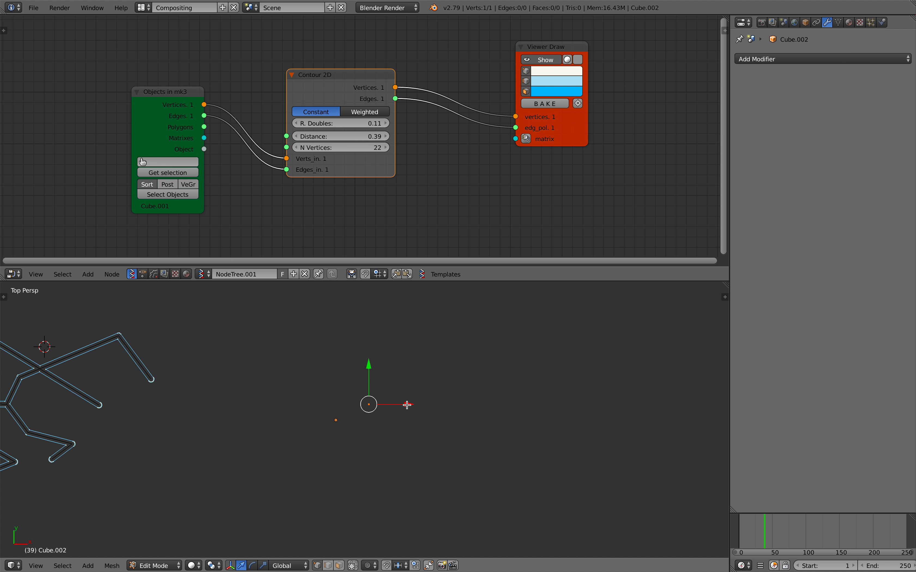
Extrude five connected segments from the merged vertex to form an S-shaped zigzag ending at the lower left
key("e")
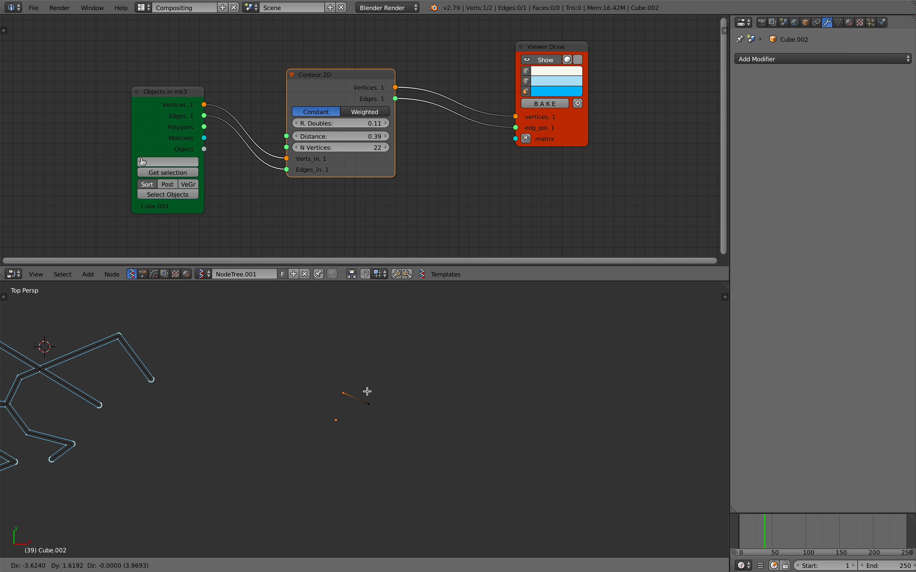
left_click(357, 389)
key("e")
left_click(341, 434)
key("e")
left_click(391, 433)
key("e")
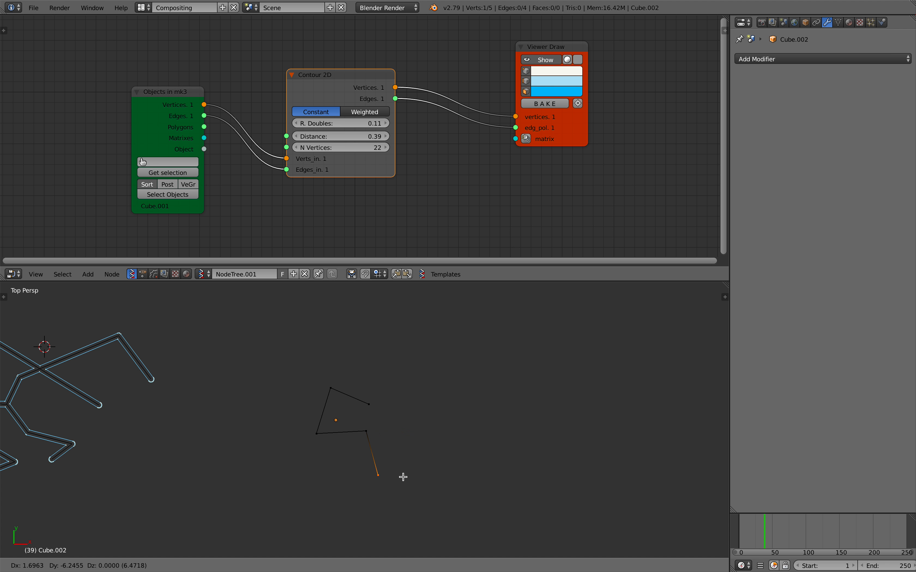
left_click(403, 477)
key("e")
left_click(337, 470)
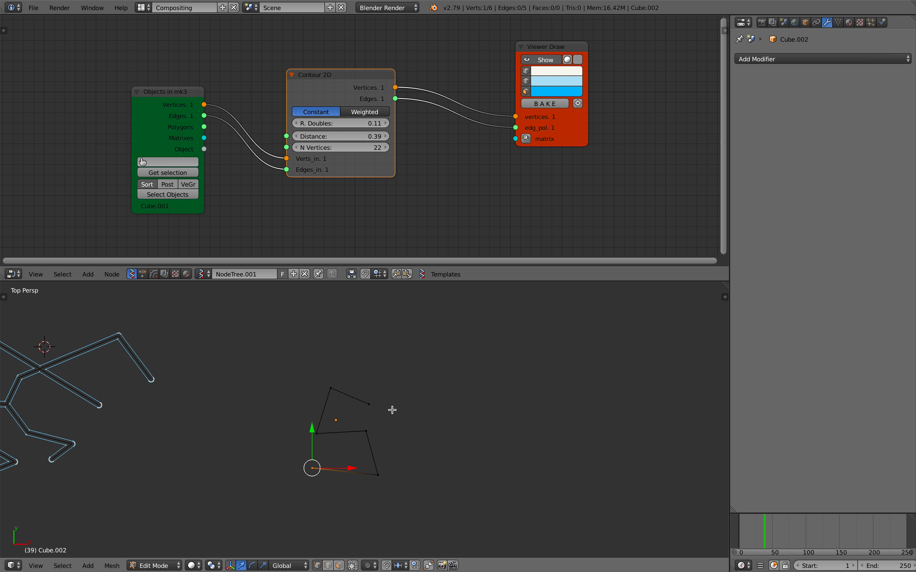
Move the zigzag's upper-right end vertex slightly up-left and return to Object Mode
key("Tab")
left_click(333, 419)
middle_click_drag(364, 425, 320, 416, "shift")
key("Tab")
left_click(340, 413)
right_click(327, 395)
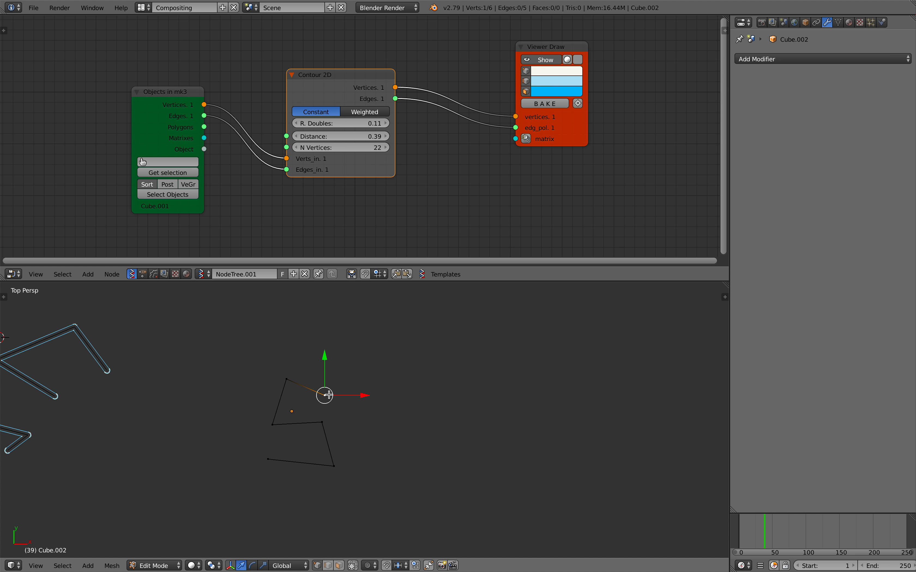
key("Tab")
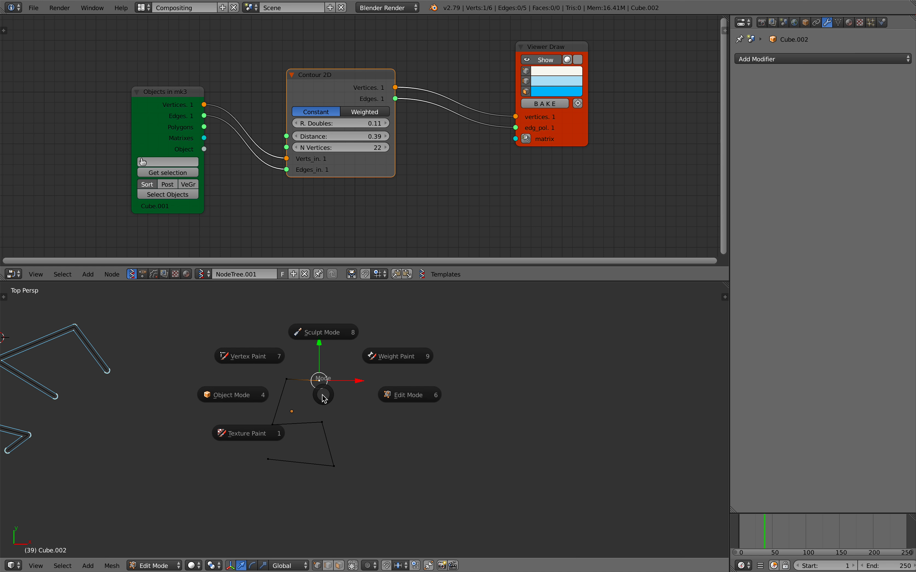
left_click(271, 401)
Duplicate the zigzag to its right and merge all of the copy's vertices at center
key("shift+d")
left_click(369, 405)
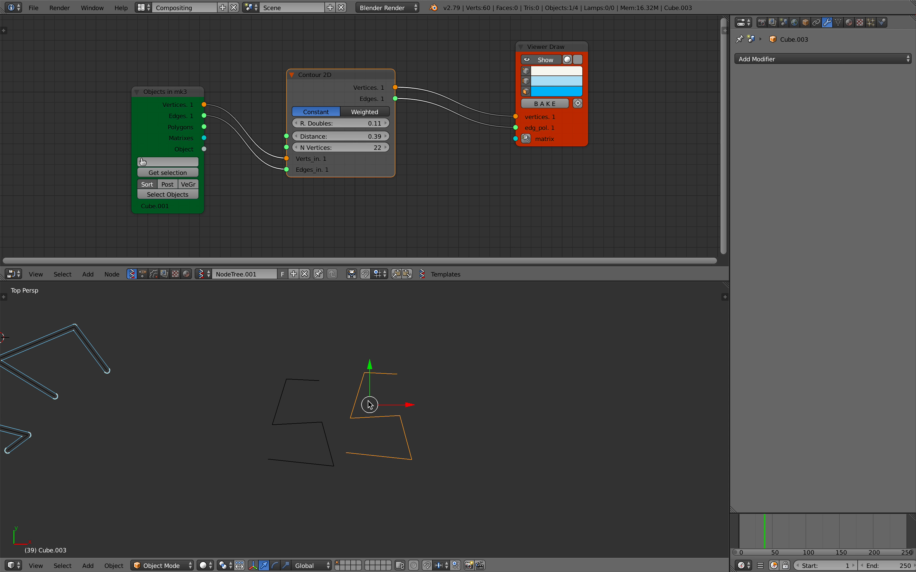
key("Tab")
left_click(397, 400)
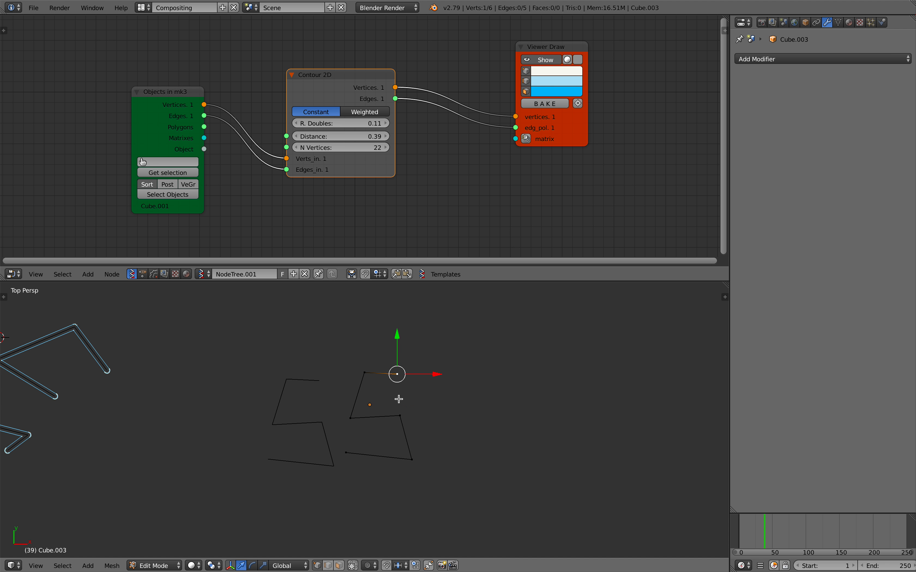
key("a")
key("space")
type("merge")
key("Return")
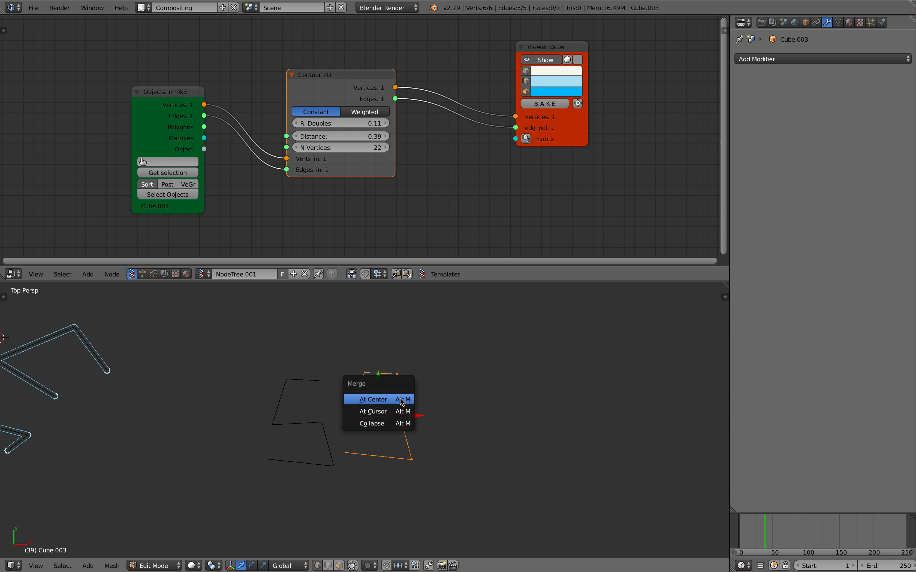
left_click(400, 399)
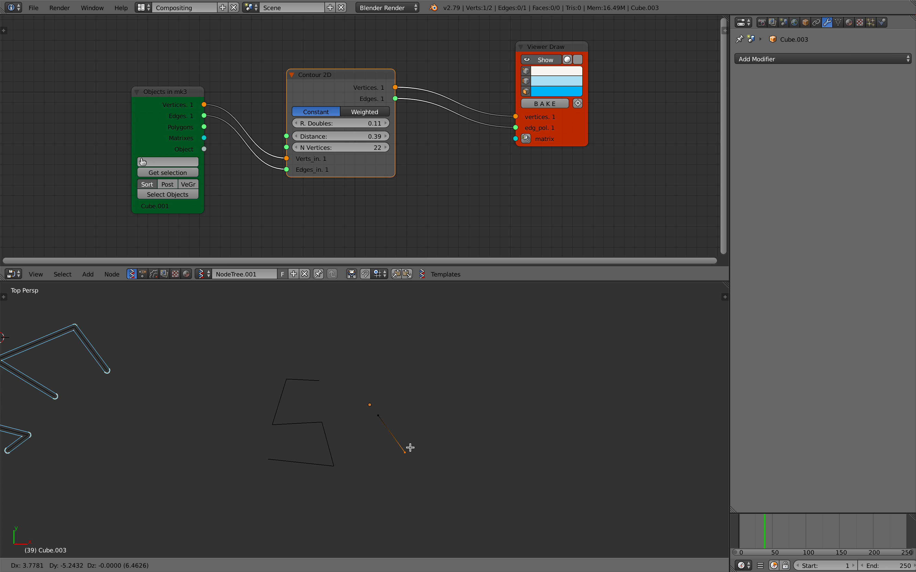
Extrude a V shape from the merged vertex, adding a short up-left arm and an upward arm at its ends
left_click(408, 464, "ctrl")
left_click(438, 376, "ctrl")
right_click(379, 414)
key("e")
left_click(361, 378)
right_click(438, 373)
key("e")
left_click(435, 327)
Return to Object Mode and move the V-shaped object down-left so it overlaps the zigzag
key("Tab")
left_click(248, 380)
key("g")
left_click(300, 449)
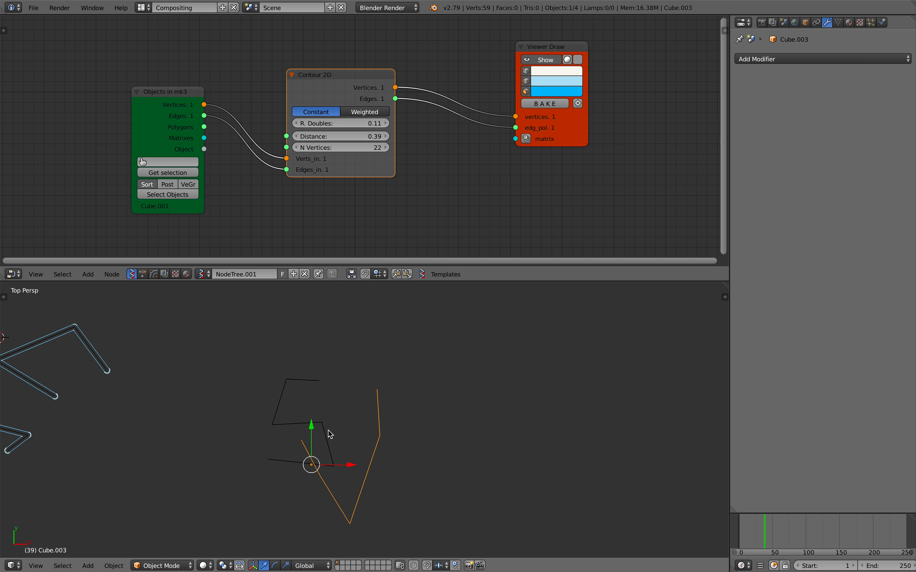
Select both the V shape and the zigzag and load them into the Objects in mk3 node
scroll(325, 433, "up", 2)
right_click(310, 433)
right_click(387, 442)
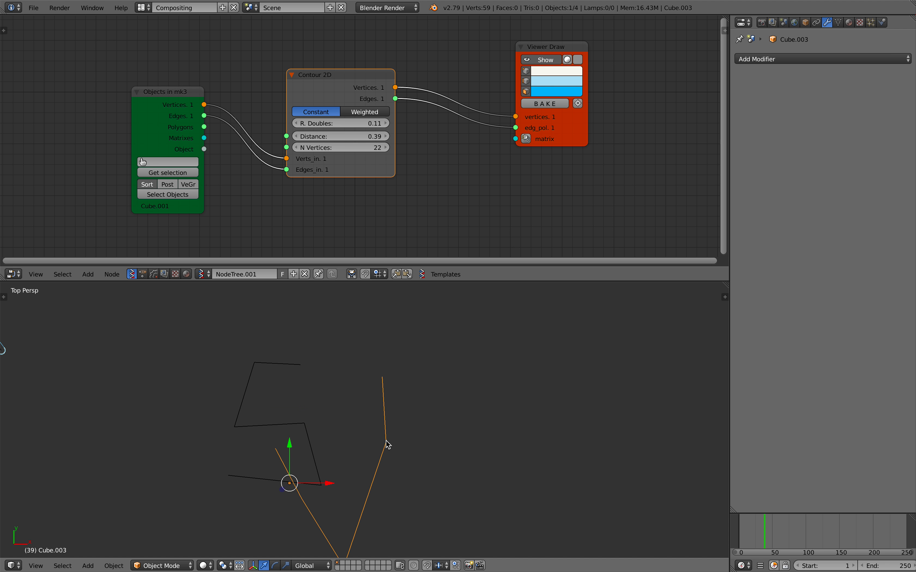
right_click(309, 435, "shift")
middle_click_drag(354, 446, 357, 431, "shift")
left_click(367, 425)
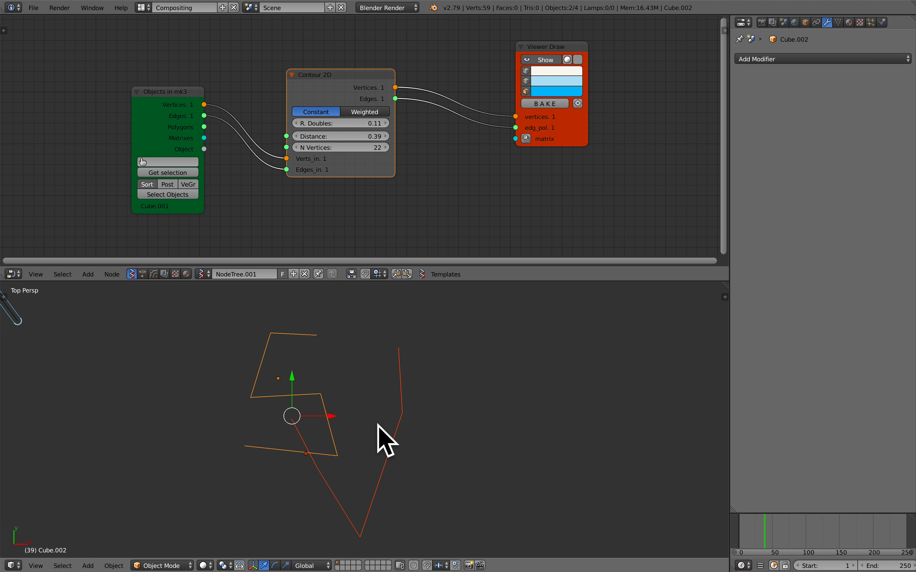
left_click(179, 173)
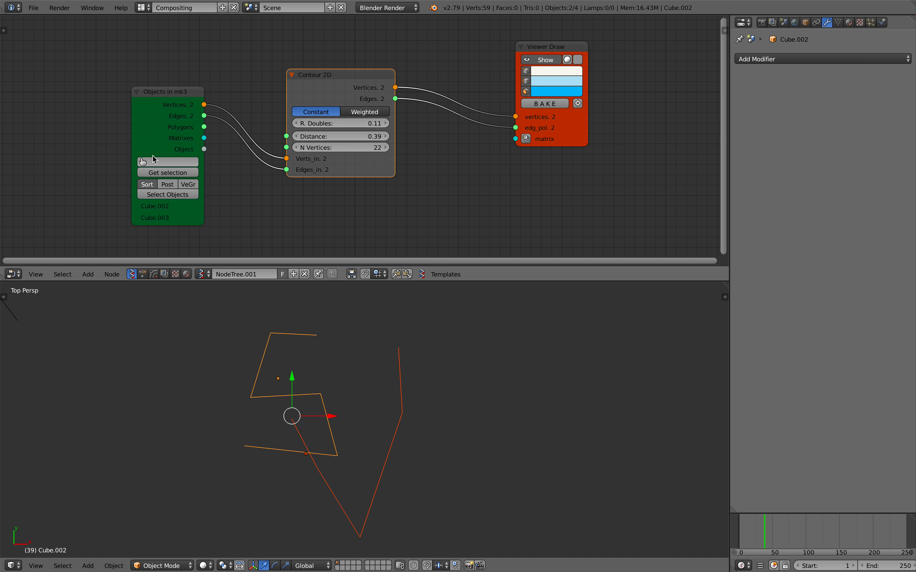
Save the file, overwriting the existing version
scroll(241, 200, "down", 2)
scroll(208, 349, "down", 4)
middle_click_drag(234, 349, 385, 357, "shift")
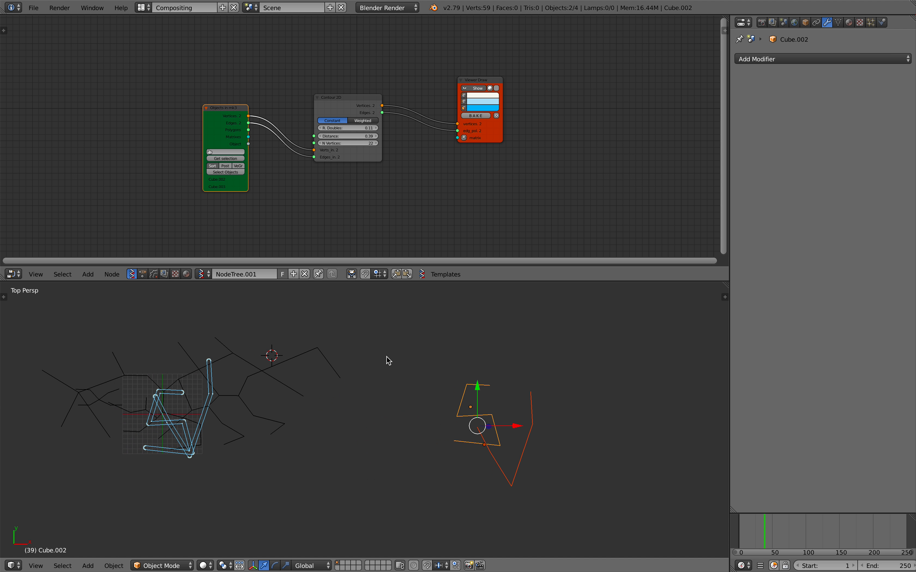
scroll(436, 357, "up", 6)
mouse_move(238, 372)
middle_mouse_down("shift")
mouse_move(436, 357)
mouse_move(345, 365)
middle_mouse_up("shift")
key("ctrl+s")
left_click(402, 400)
Move the Objects in mk3 node left and add a Matrix Apply (verts) node between it and Contour 2D
scroll(402, 401, "down", 4)
middle_click_drag(452, 385, 271, 390, "shift")
middle_click_drag(294, 188, 358, 194)
left_click_drag(282, 134, 227, 135)
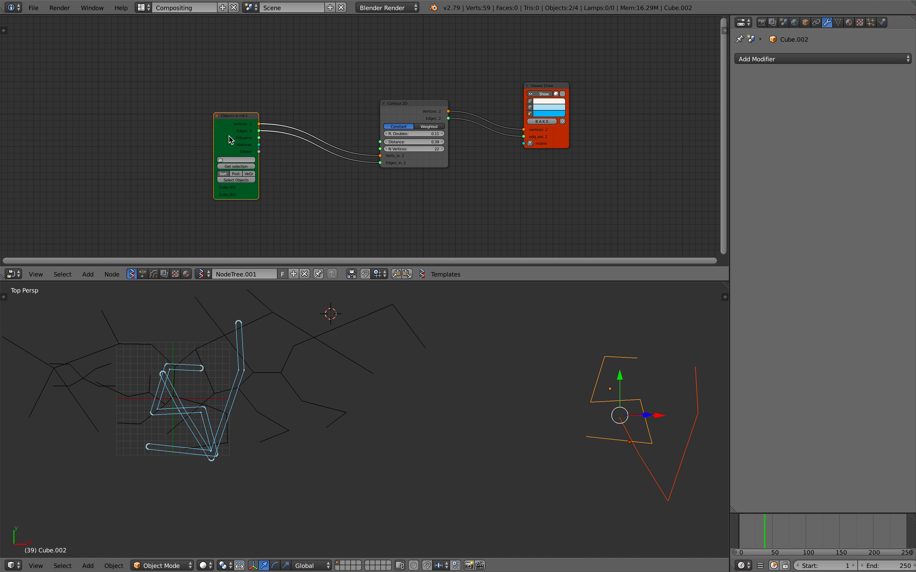
scroll(233, 129, "up", 4)
key("alt+space")
type("appl")
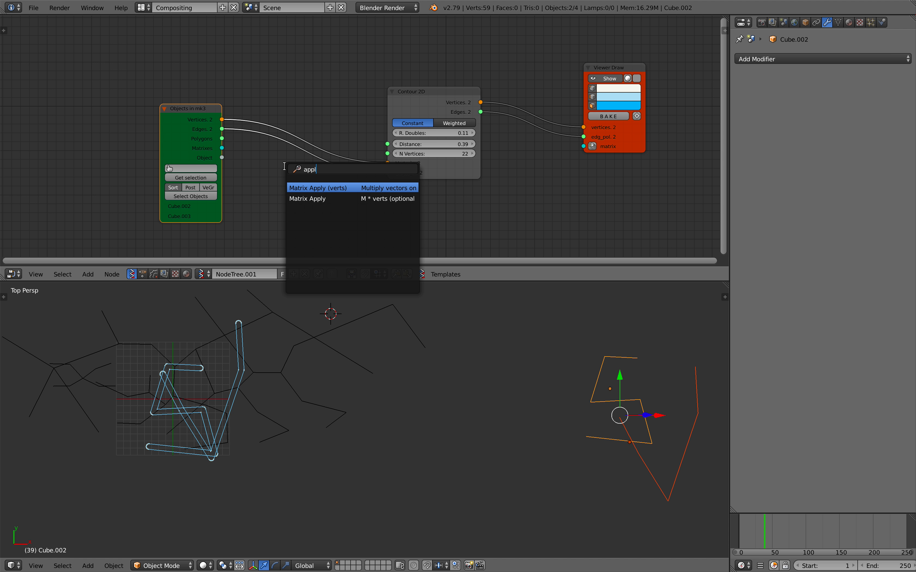
left_click(294, 188)
left_click(270, 171)
Feed the objects' Vertices and Matrixes into Matrix Apply (verts) and connect its Vectors output to Contour 2D's Verts_in
left_click_drag(222, 120, 267, 194)
left_click_drag(222, 148, 224, 154)
left_click_drag(271, 206, 269, 203)
left_click_drag(331, 184, 339, 184)
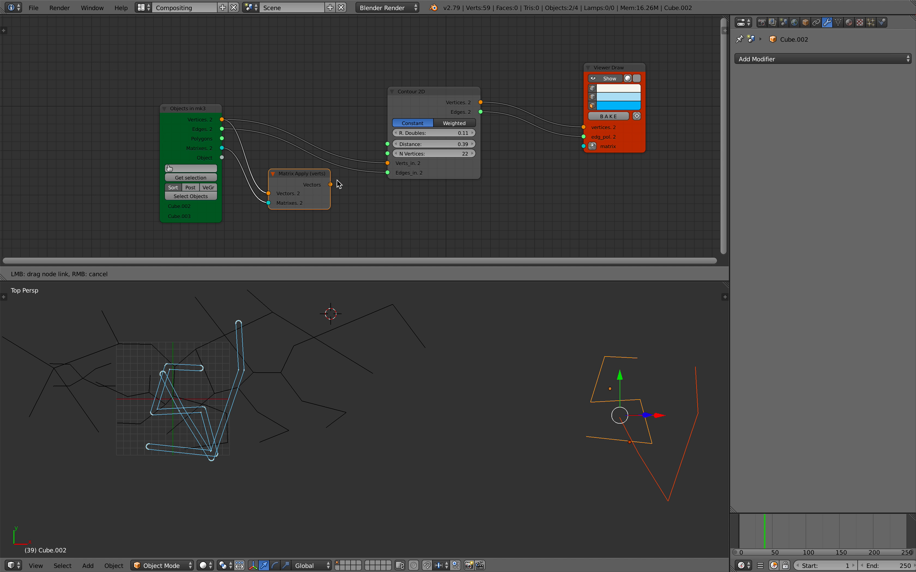
left_click_drag(385, 163, 385, 163)
Deselect all objects and save the file over the existing version
middle_click_drag(538, 412, 307, 393, "shift")
scroll(523, 359, "up", 2)
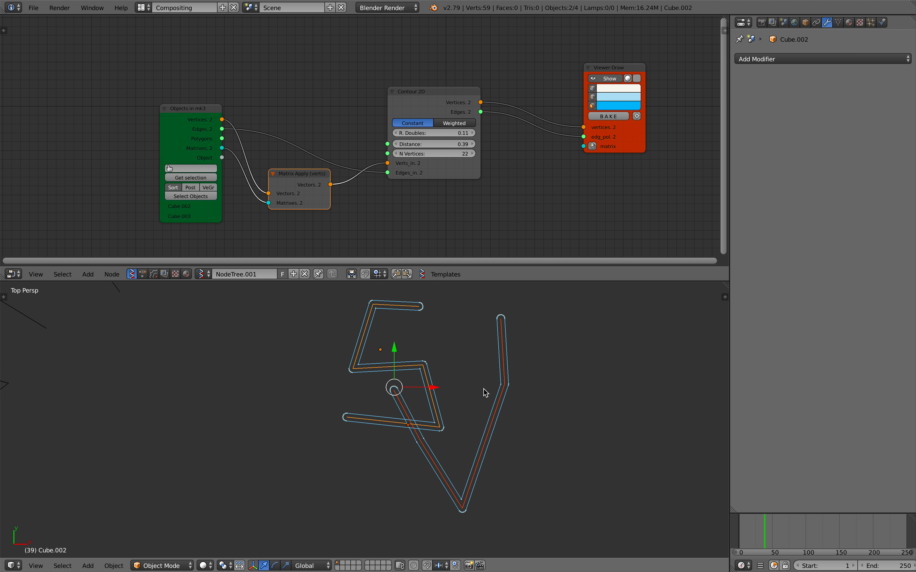
scroll(477, 390, "up", 1)
middle_click_drag(425, 392, 313, 377, "shift")
scroll(454, 225, "down", 1)
key("a")
key("ctrl+s")
left_click(315, 380)
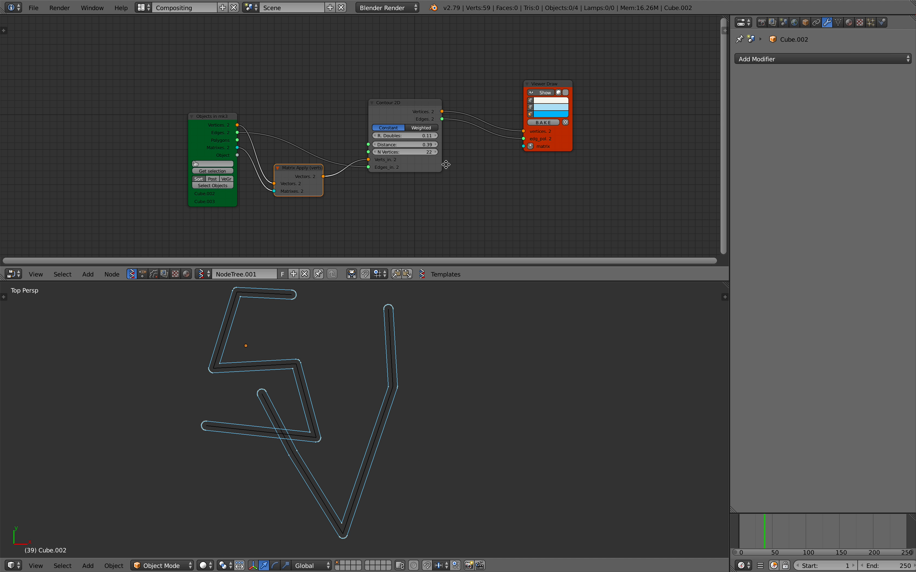
Move the Viewer Draw node to the right and shift the Contour 2D node toward it, leaving space before it
middle_click_drag(462, 159, 376, 191)
scroll(376, 191, "up", 3)
left_click_drag(479, 176, 545, 168)
key("shift+a")
left_click(412, 127)
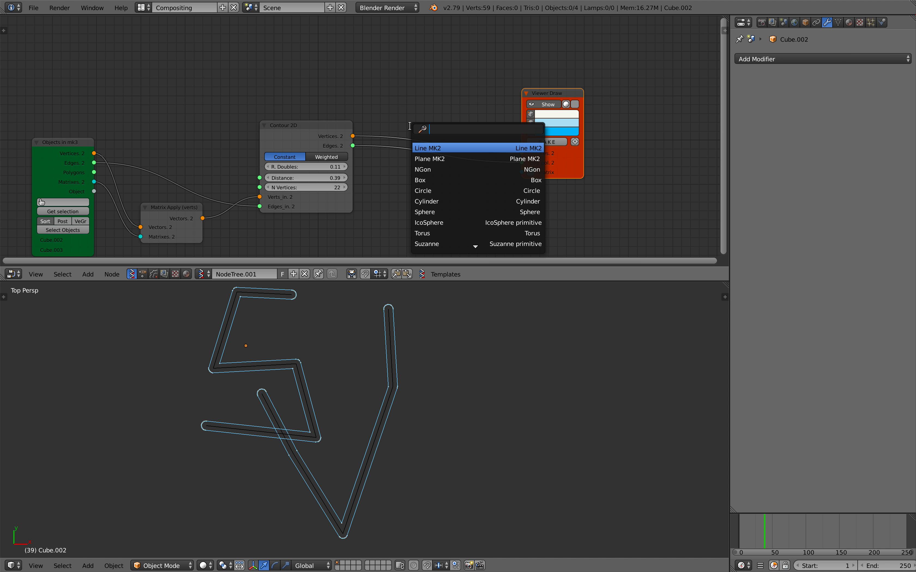
left_click_drag(327, 123, 439, 121)
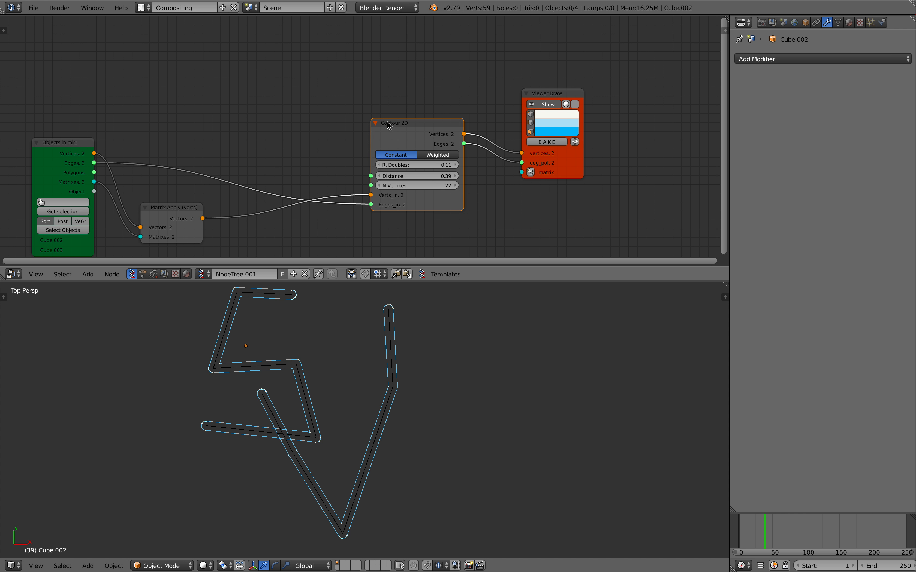
Move the Matrix Apply (verts) node up, level with the Objects in mk3 outputs, and save over the existing file
left_click_drag(161, 208, 192, 127)
scroll(401, 141, "up", 1)
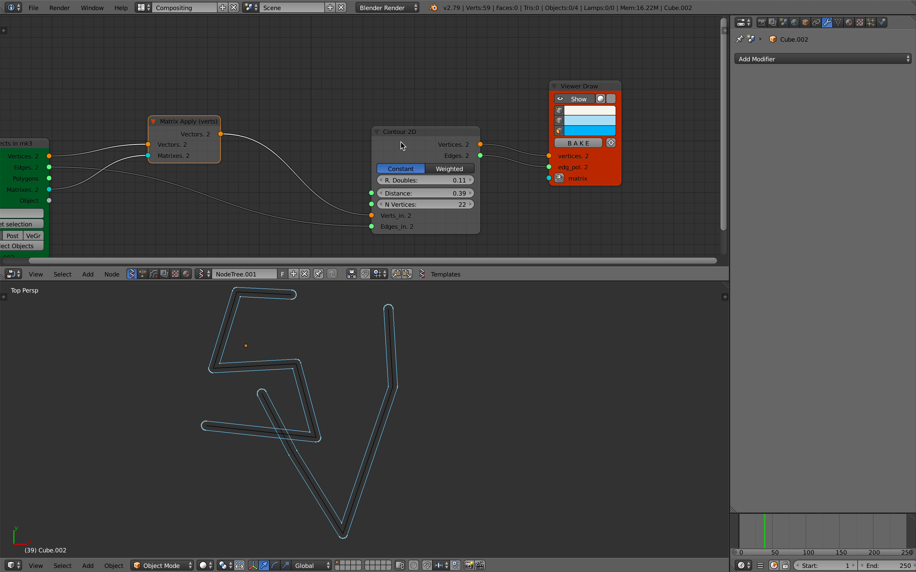
middle_click_drag(298, 150, 310, 102)
key("ctrl+s")
left_click(309, 103)
Put reroute points on the two links into Contour 2D and delete them to disconnect Verts_in and Edges_in
right_click_drag(299, 123, 302, 160, "shift")
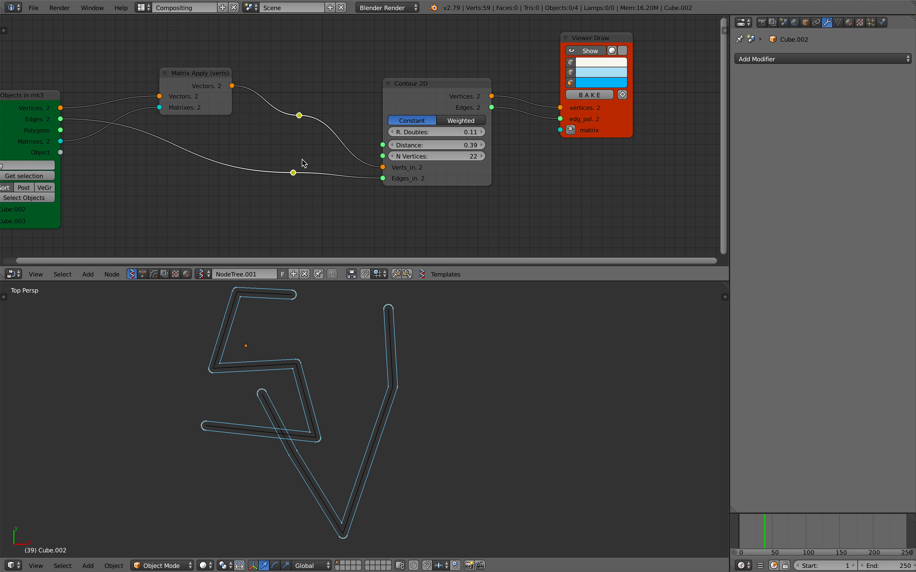
right_click(301, 116)
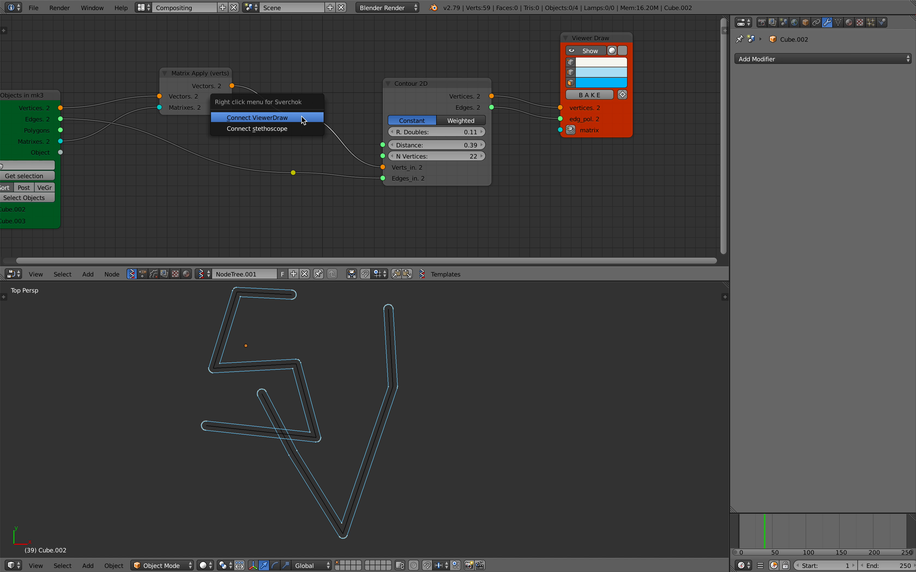
right_click(296, 112)
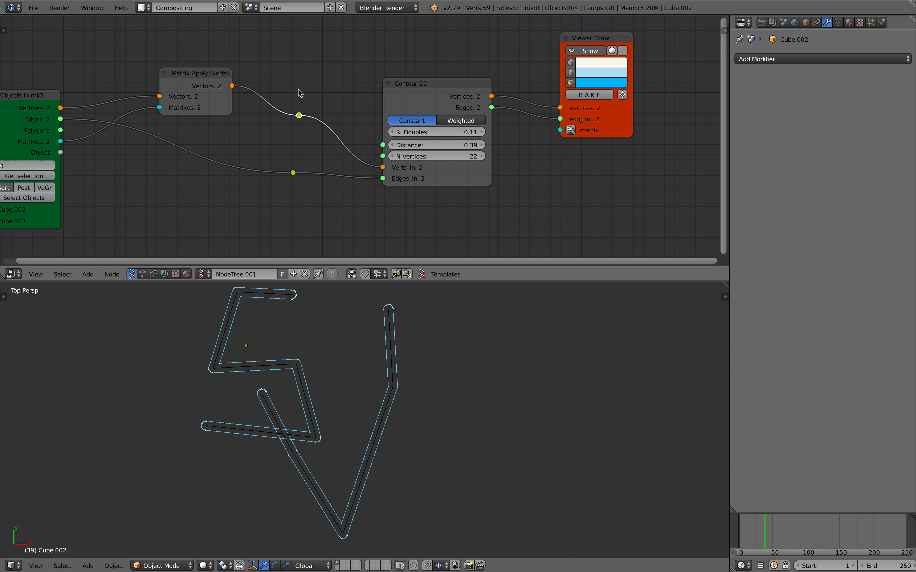
key("x")
right_click(294, 170)
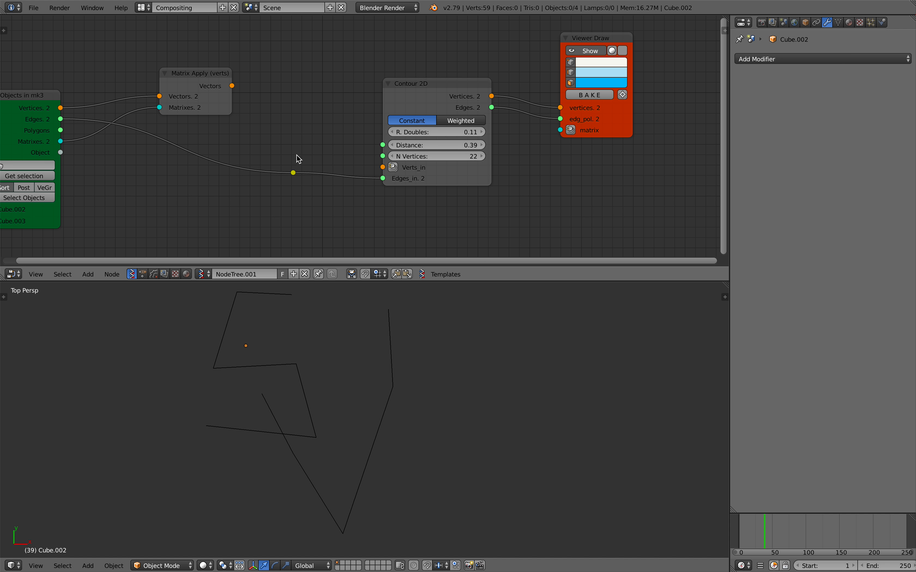
right_click(294, 173)
key("x")
Add a Mesh Join node between Matrix Apply (verts) and Contour 2D
key("shift+a")
left_click(291, 120)
type("m")
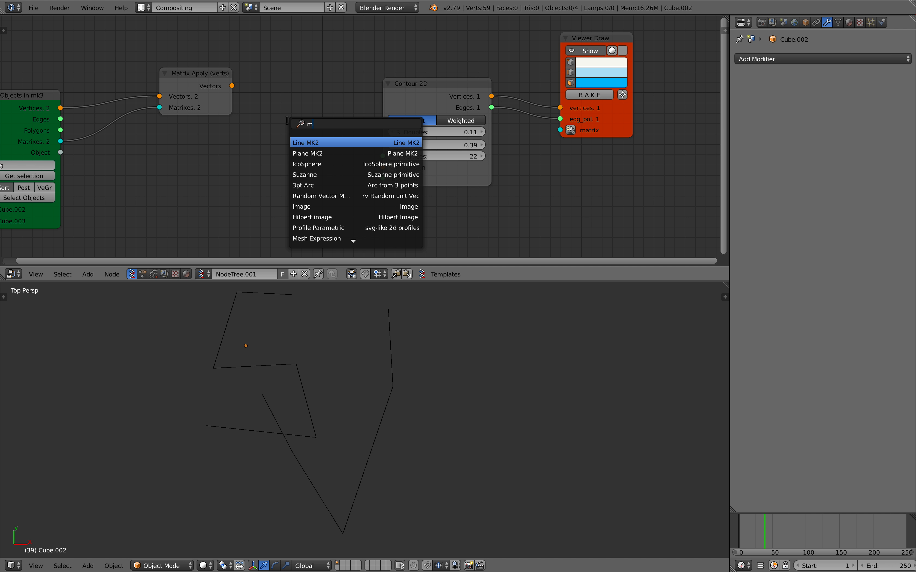
type("esh j")
key("Return")
left_click(268, 103)
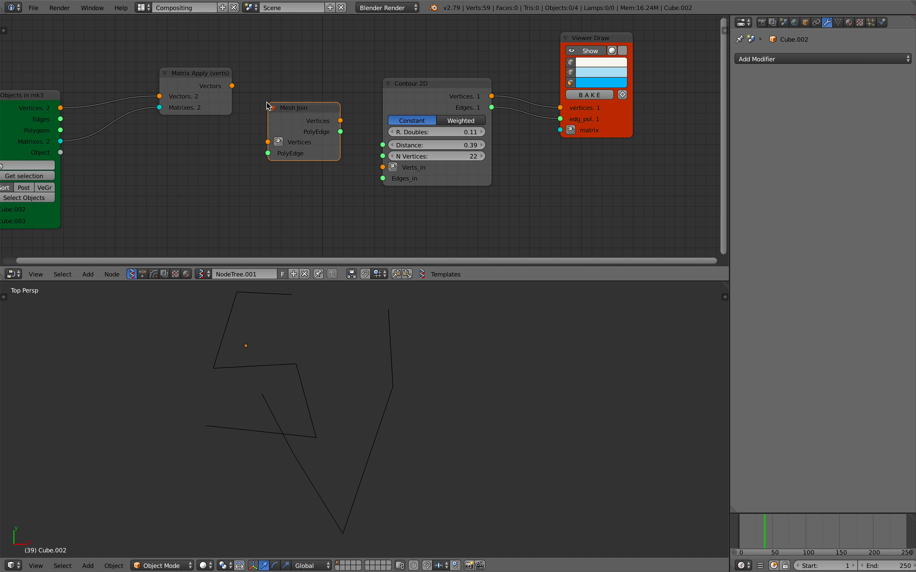
Connect Matrix Apply's Vectors to Mesh Join's Vertices and the Objects in mk3 Edges output to its PolyEdge input
left_click_drag(232, 86, 242, 113)
left_click_drag(268, 143, 267, 142)
left_click_drag(268, 153, 149, 144)
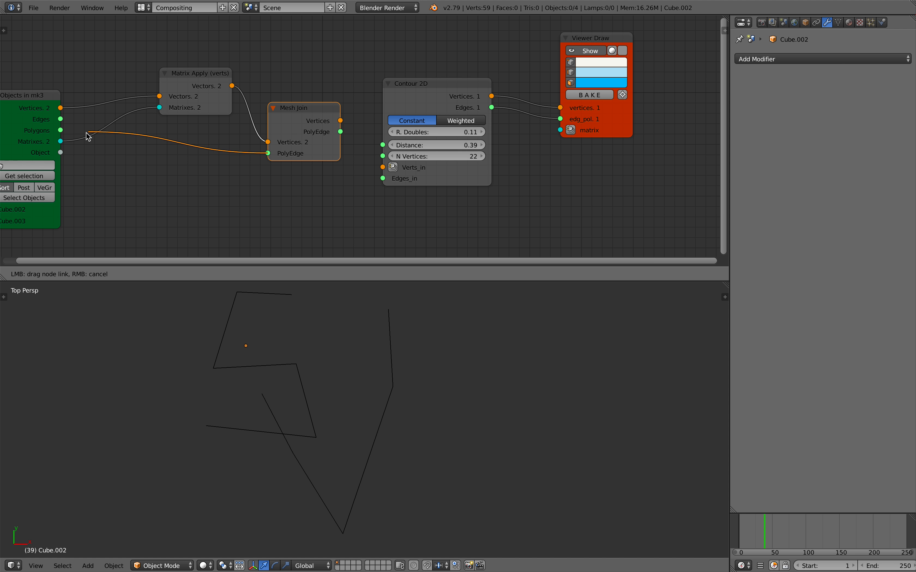
left_click_drag(86, 132, 72, 119)
Shift Contour 2D and Viewer Draw to the right, leaving room after Mesh Join, and save the file
middle_click_drag(431, 97, 383, 101)
left_click_drag(383, 101, 426, 102)
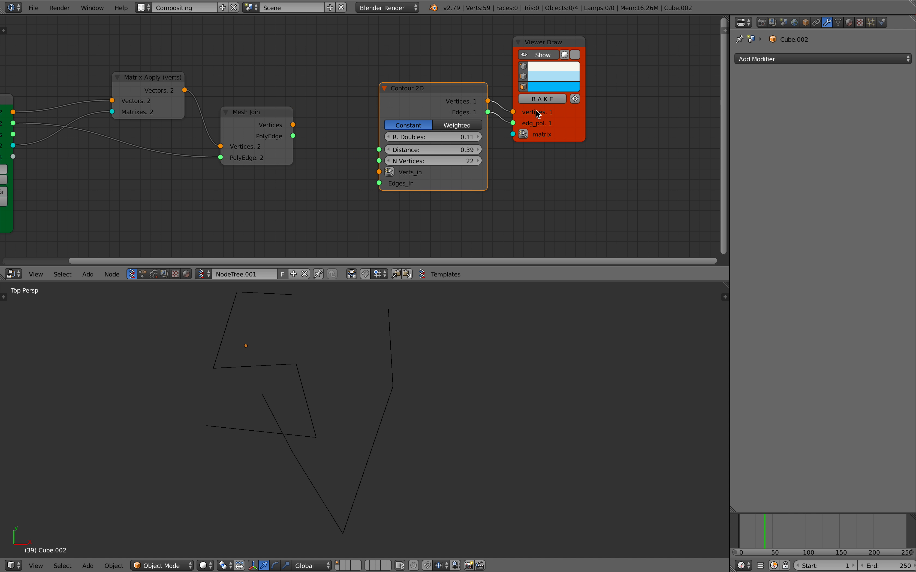
left_click_drag(536, 111, 612, 127)
left_click_drag(395, 103, 435, 106)
key("ctrl+s")
Add an Intersect Edges MK2 node after Mesh Join and route the joined vertices and edges through it into Contour 2D
key("shift+a")
left_click(328, 79)
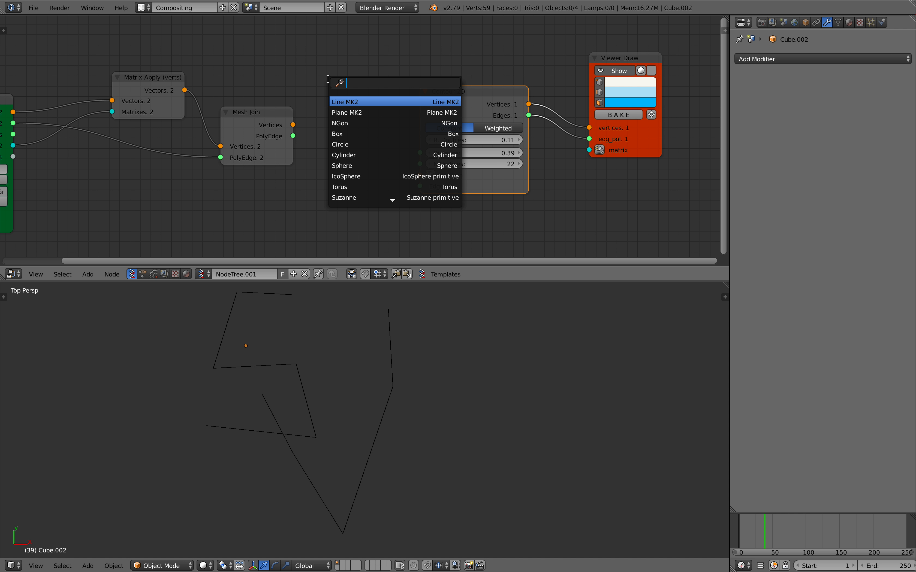
type("inter")
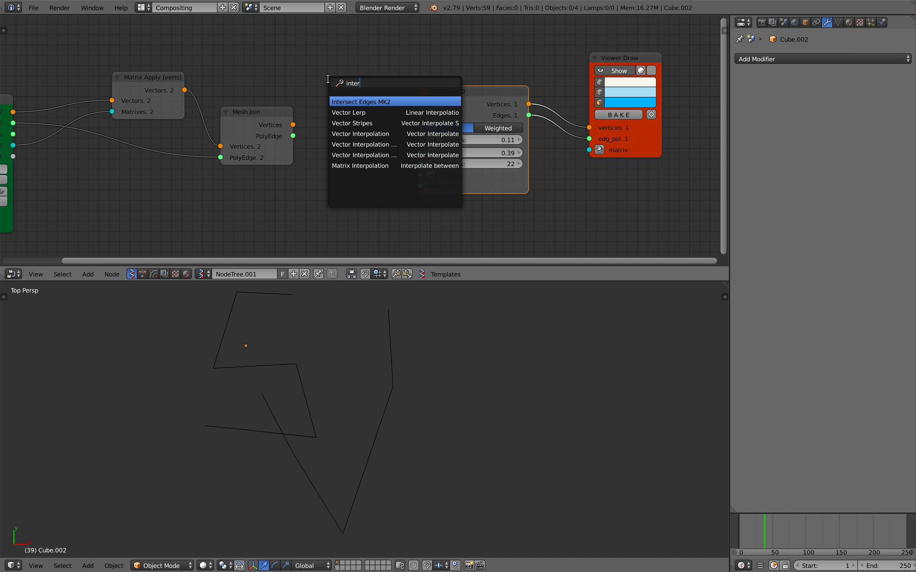
left_click(350, 102)
left_click_drag(293, 125, 322, 175)
left_click_drag(334, 178, 317, 184)
left_click_drag(379, 120, 420, 186)
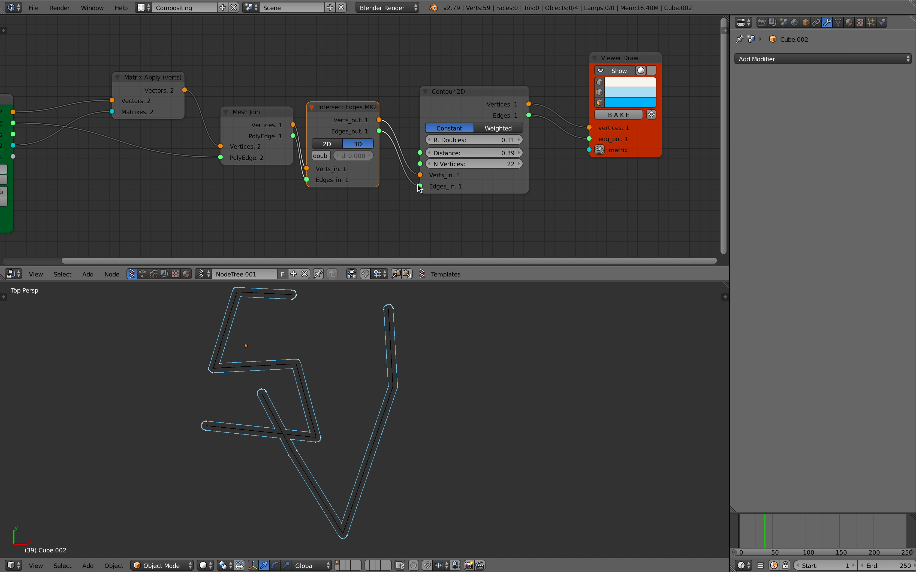
Raise Contour 2D's Distance to 1.00, move Contour 2D and Viewer Draw further right, and save the file
key("shift+c")
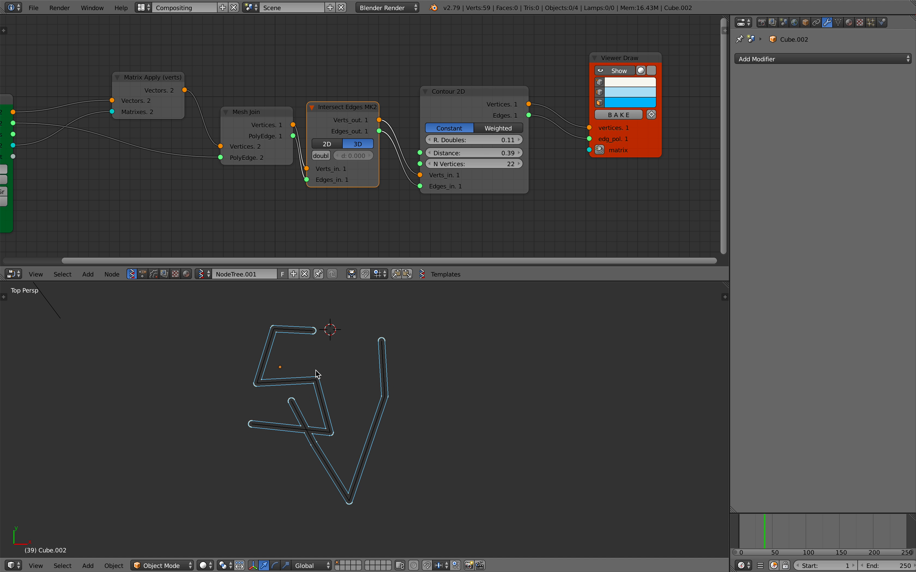
left_click_drag(473, 153, 516, 153)
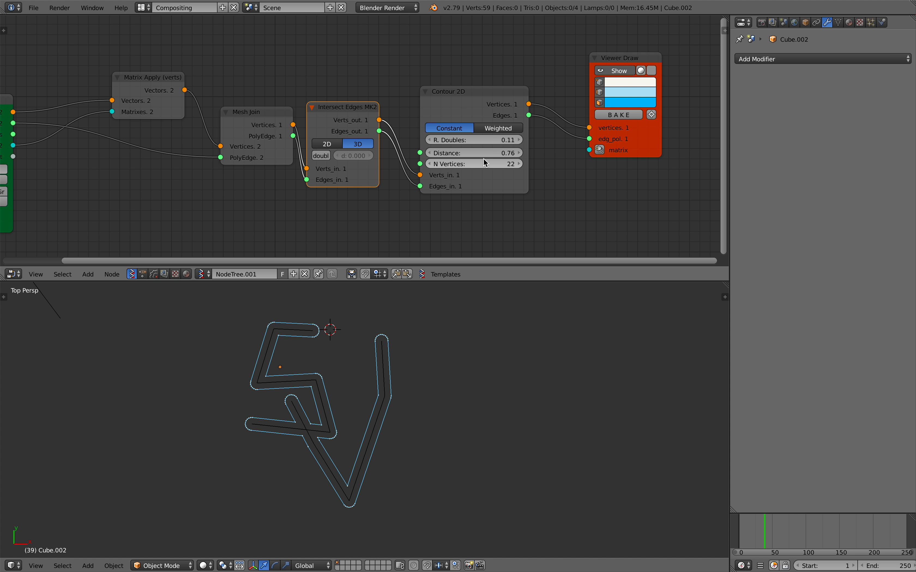
left_click_drag(486, 90, 514, 67)
left_click_drag(634, 135, 671, 134)
key("ctrl+s")
left_click(526, 108)
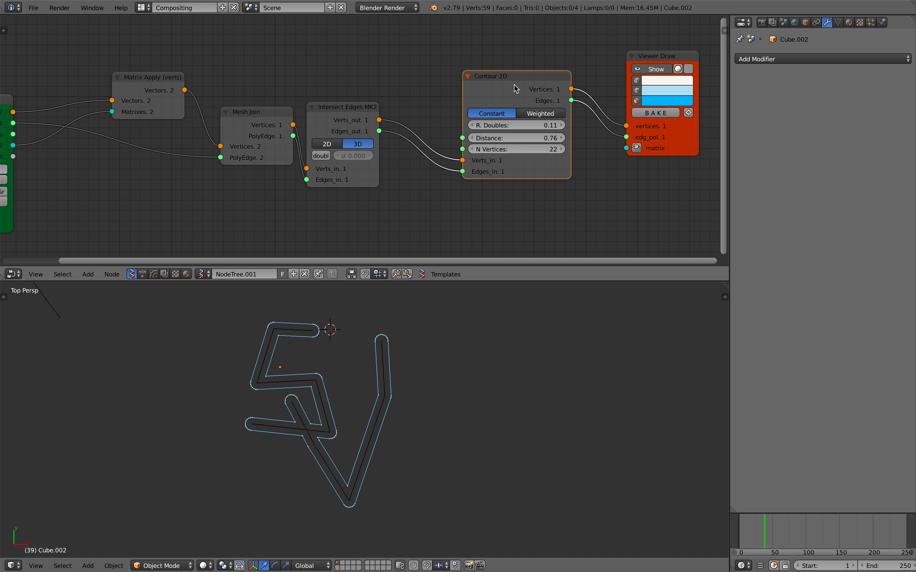
left_click_drag(503, 138, 532, 138)
Lower the Intersect Edges MK2 node and add a Random Num Gen node above it
middle_click_drag(391, 128, 390, 173)
left_click_drag(345, 149, 343, 174)
key("alt+space")
type("rando")
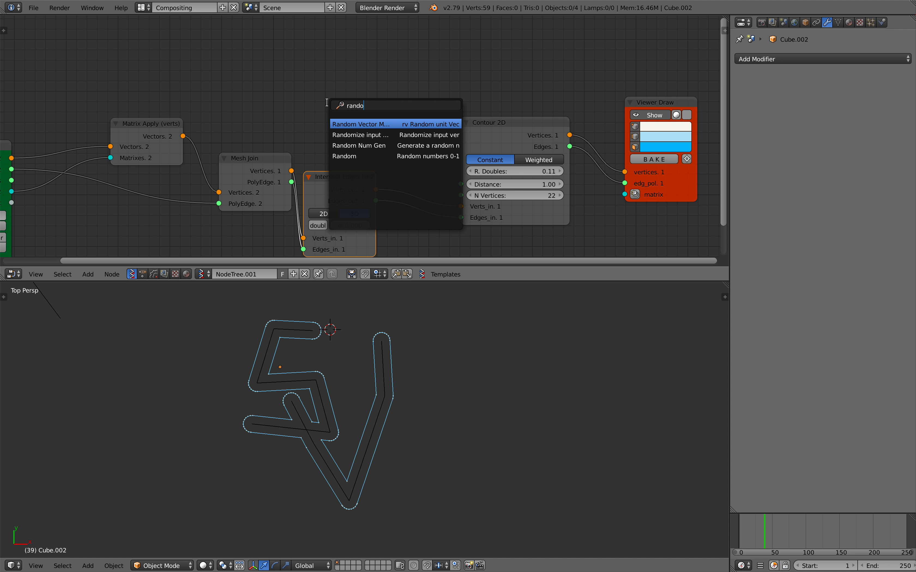
key("Down")
key("Down")
key("Return")
left_click(299, 51)
Connect Random Num Gen's Value to Contour 2D's Distance and switch the generator from Int to Float
left_click_drag(374, 83, 437, 186)
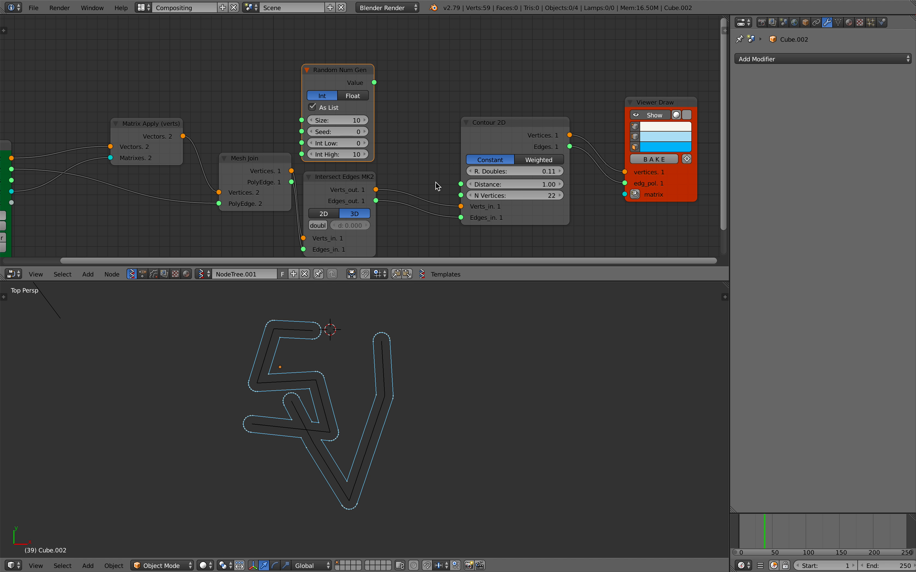
left_click_drag(378, 86, 462, 185)
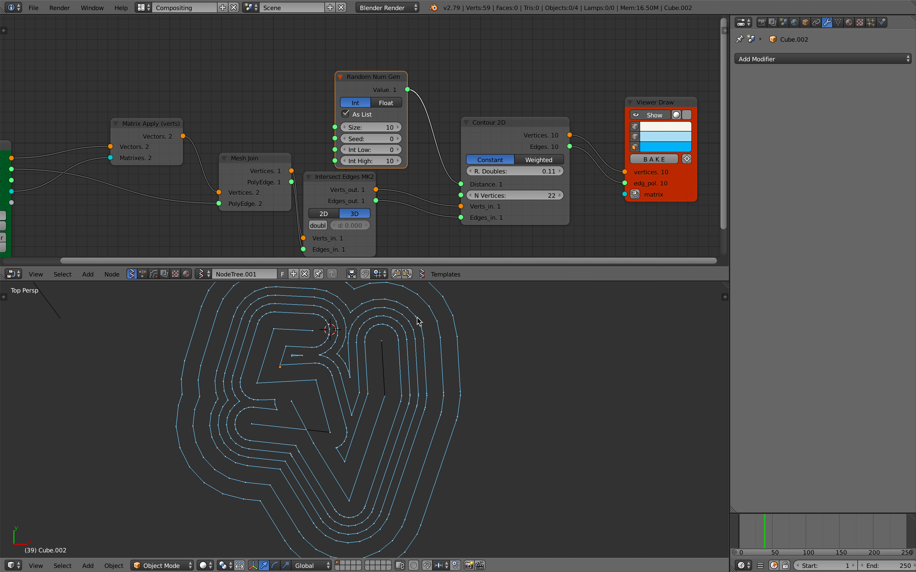
left_click(385, 102)
left_click(361, 103)
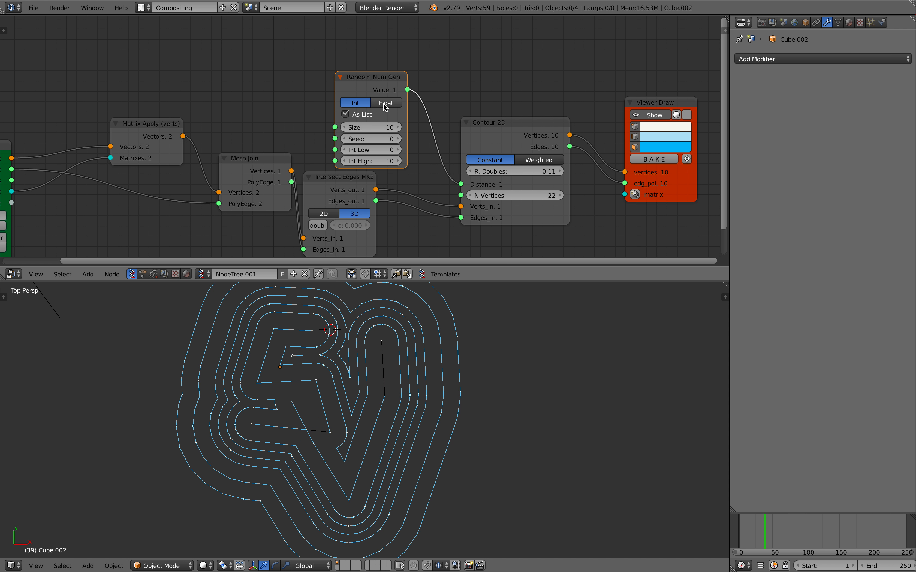
left_click(382, 102)
left_click(359, 103)
left_click(385, 103)
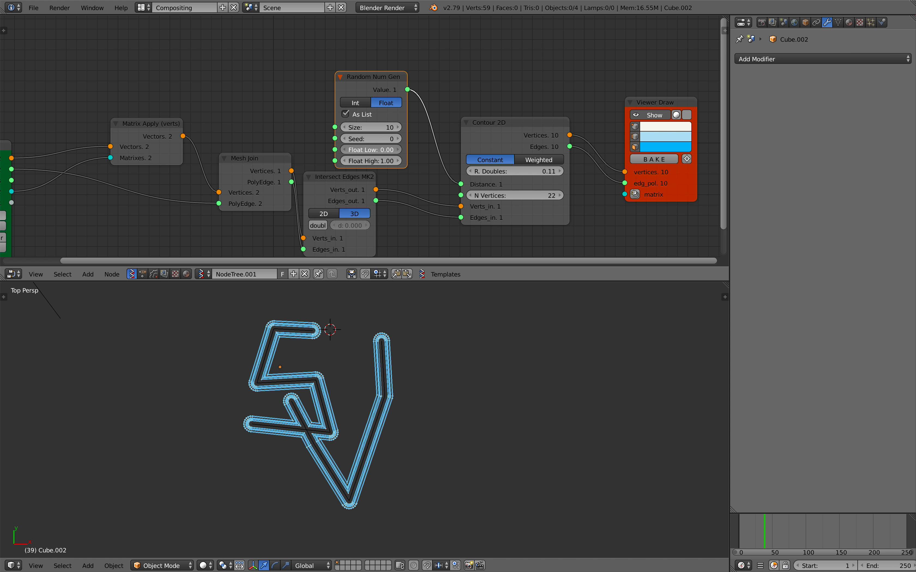
Set Random Num Gen to Float Low -0.99, Float High 3.26 and Size 8, and save the file
left_click_drag(372, 150, 301, 150)
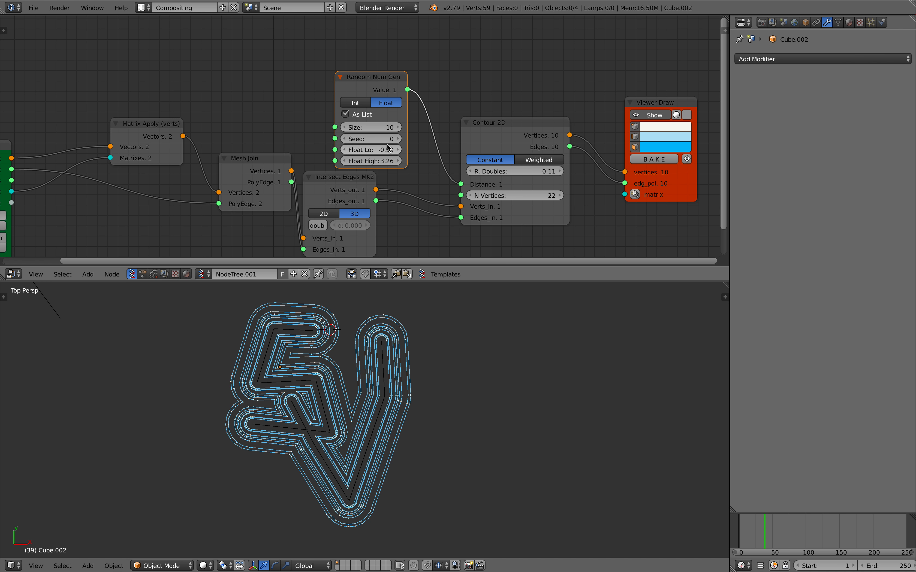
mouse_move(372, 127)
left_mouse_down()
mouse_move(343, 127)
mouse_move(369, 127)
left_mouse_up()
middle_click_drag(316, 438, 370, 427)
left_click(40, 568)
left_click(63, 516)
key("ctrl+s")
left_click(370, 428)
Select the branching edge mesh and delete the Random Num Gen node
middle_click_drag(261, 389, 499, 375, "shift")
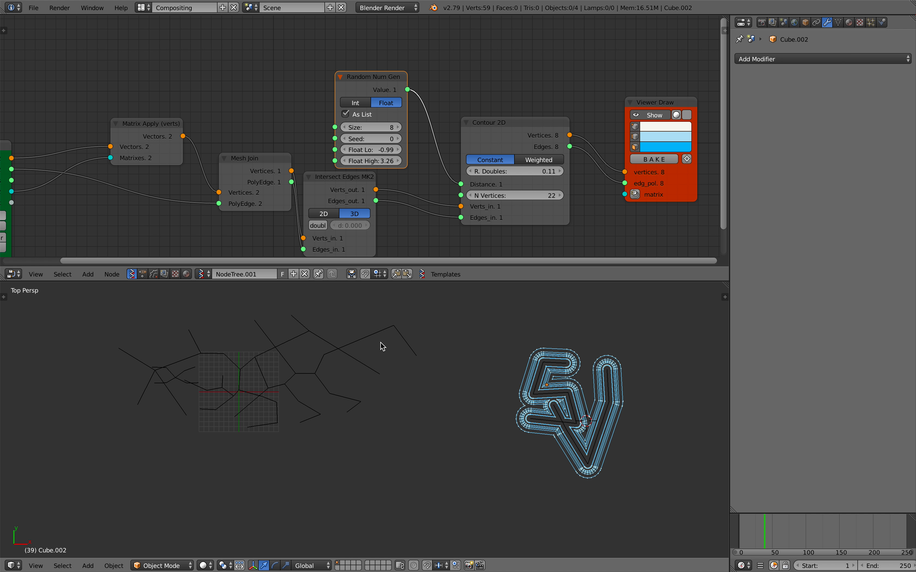
right_click(369, 338)
middle_click_drag(364, 343, 396, 373, "shift")
middle_click_drag(523, 395, 434, 399, "shift")
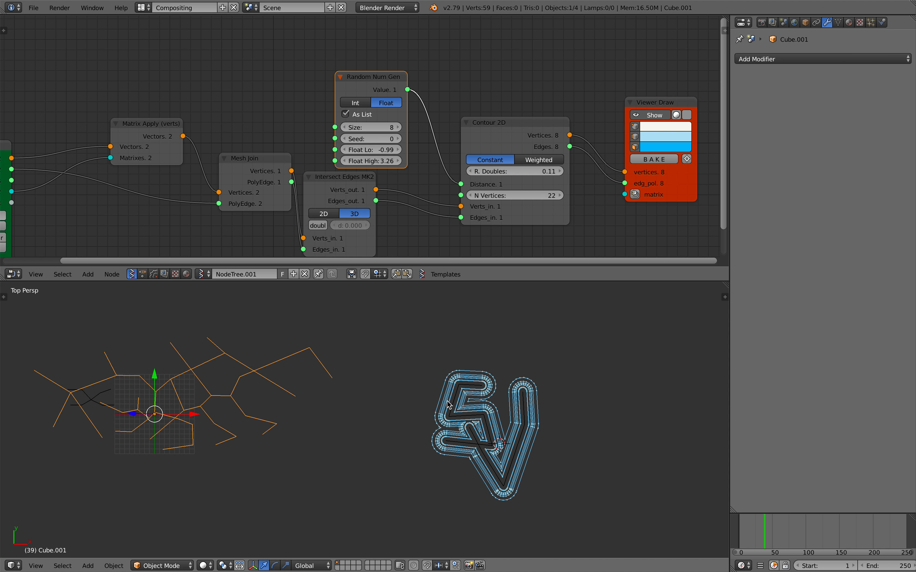
scroll(544, 394, "up", 3)
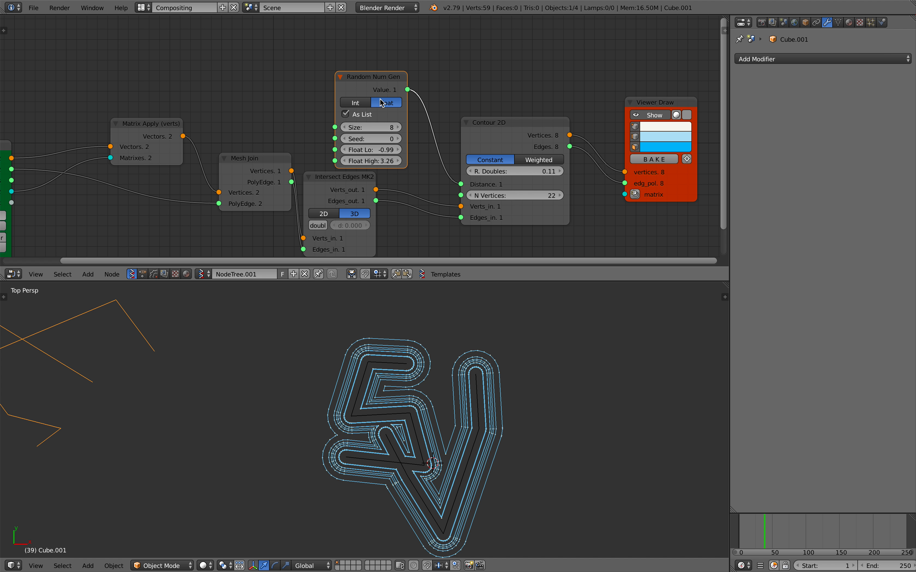
key("x")
Move Viewer Draw up and add a Curve Viewer 2D node below and beyond it
middle_click_drag(399, 113, 366, 90)
middle_click_drag(410, 413, 316, 398, "shift")
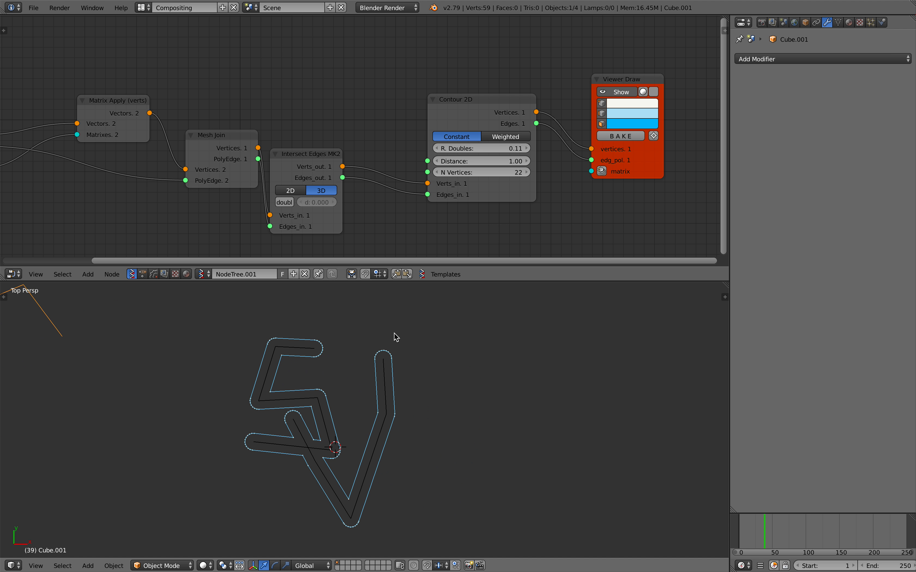
middle_click_drag(538, 102, 363, 87)
left_click_drag(473, 137, 488, 111)
middle_click_drag(554, 138, 533, 131)
key("alt+space")
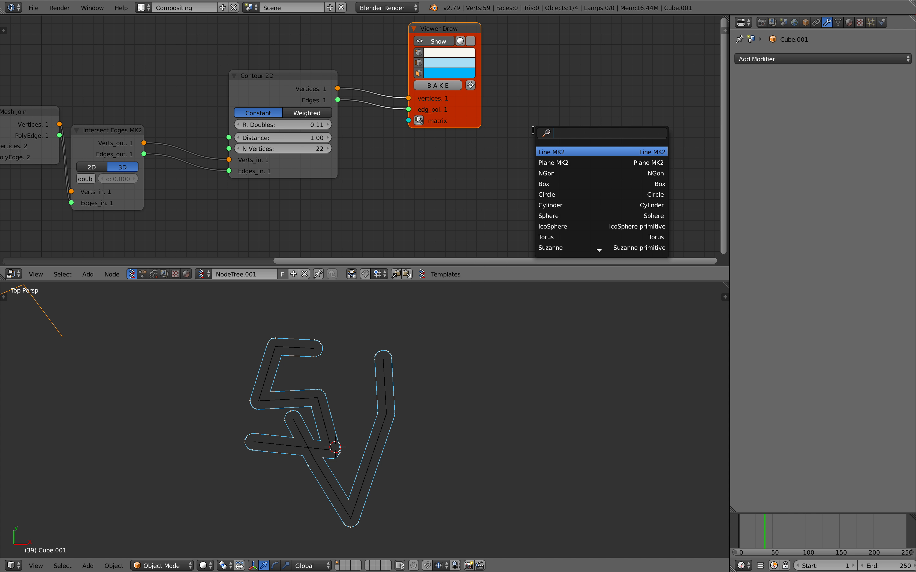
type("curve")
left_click(557, 162)
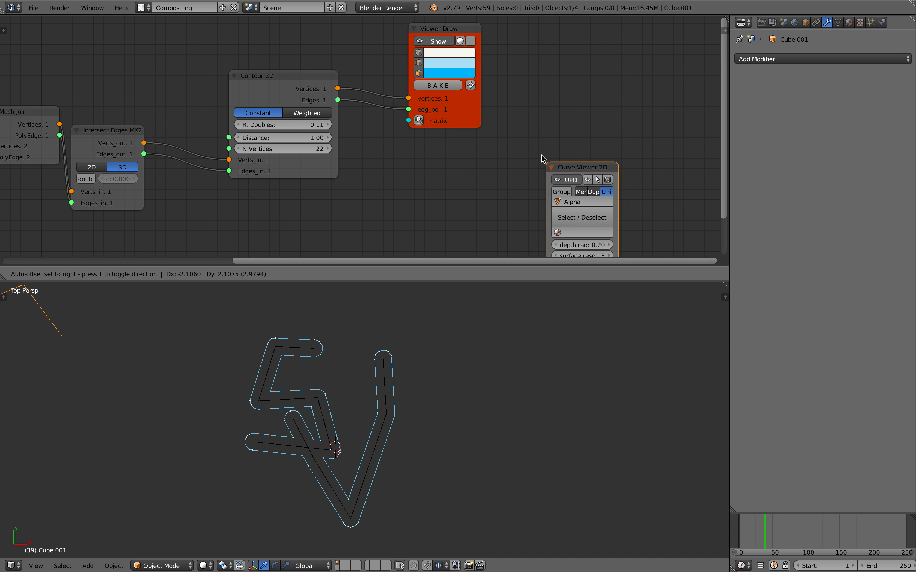
Feed Contour 2D's Vertices and Edges into Curve Viewer 2D, inspect the filled shape, and select it in top view
left_click_drag(338, 89, 508, 218)
left_click_drag(508, 230, 337, 100)
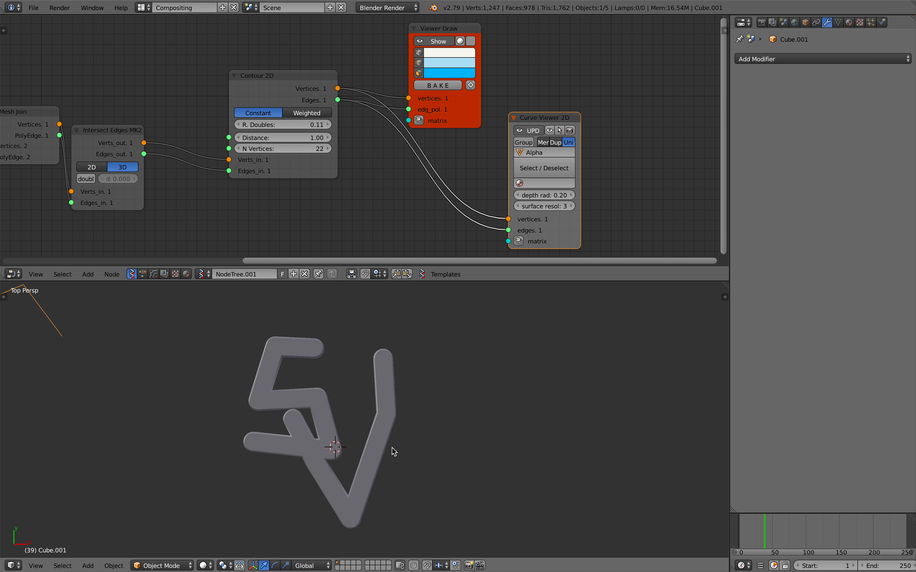
middle_click_drag(381, 439, 396, 411)
key("a")
left_click(36, 565)
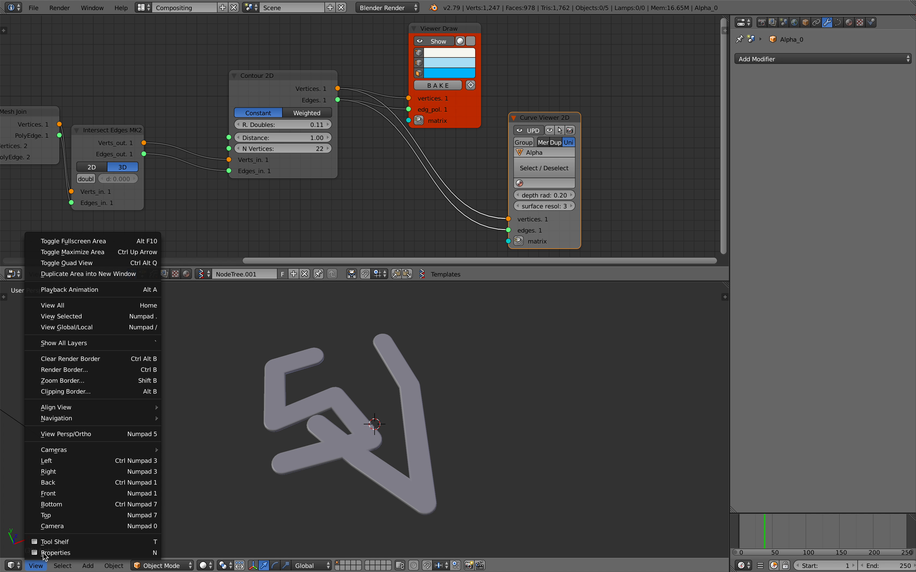
left_click(57, 513)
right_click(335, 416)
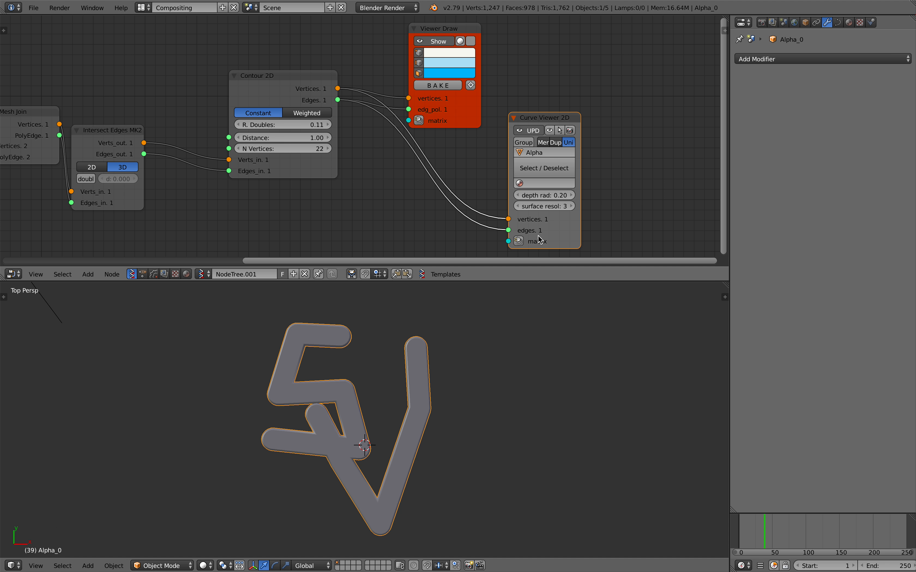
Try to offset the curve with a Matrix in node on Curve Viewer 2D's matrix input, setting X location to 5.1, and remove the node
left_click(518, 241)
left_click(389, 233)
middle_click_drag(390, 233, 397, 164)
left_click(376, 166)
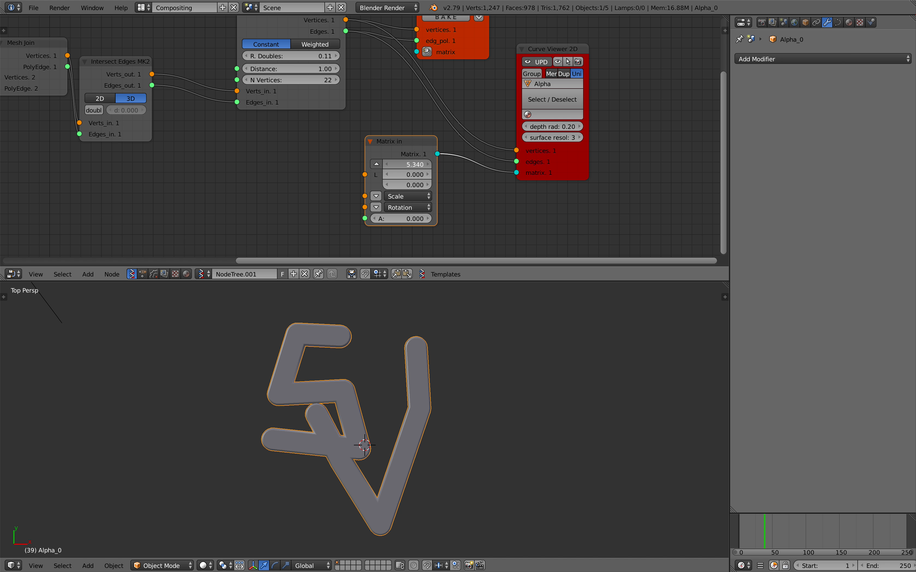
left_click_drag(403, 153, 409, 174)
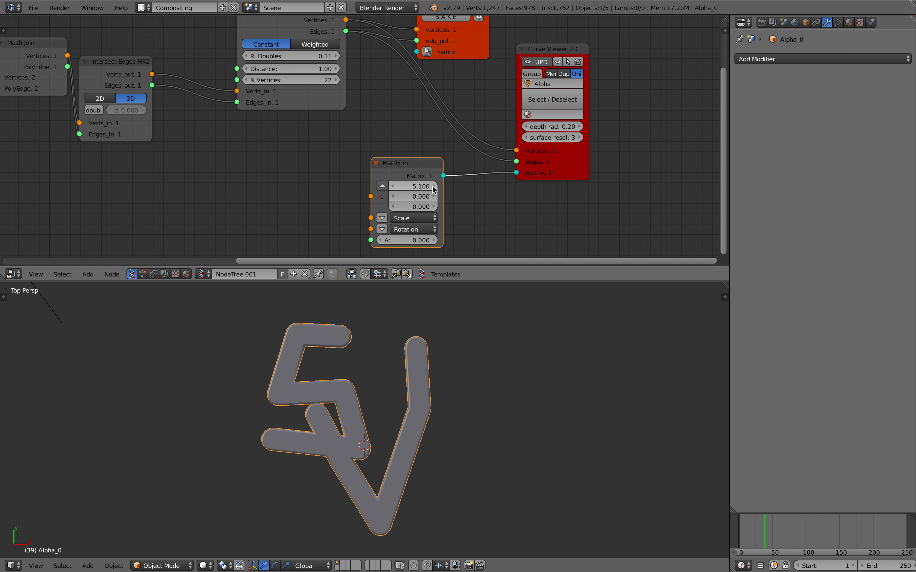
mouse_move(516, 173)
left_mouse_down()
mouse_move(463, 176)
mouse_move(516, 173)
left_mouse_up()
left_click(380, 186)
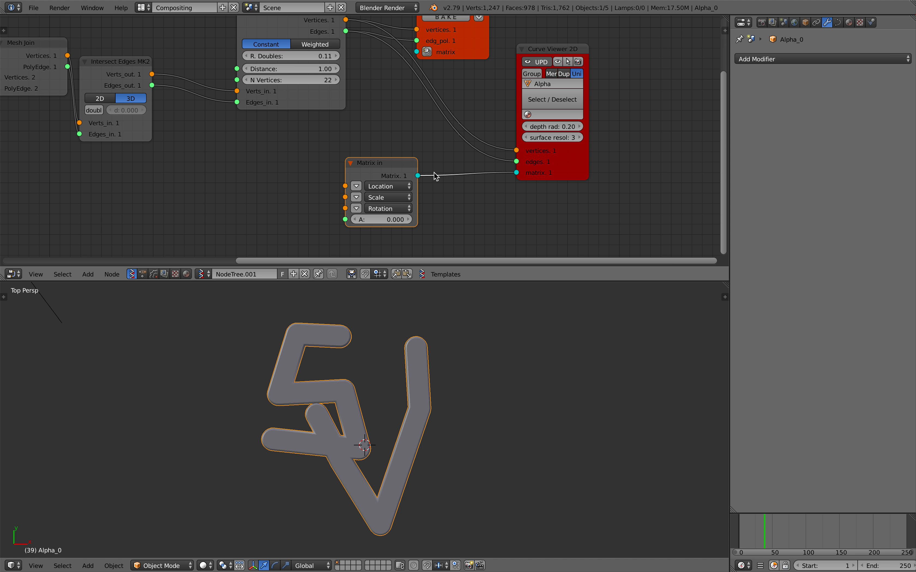
key("x")
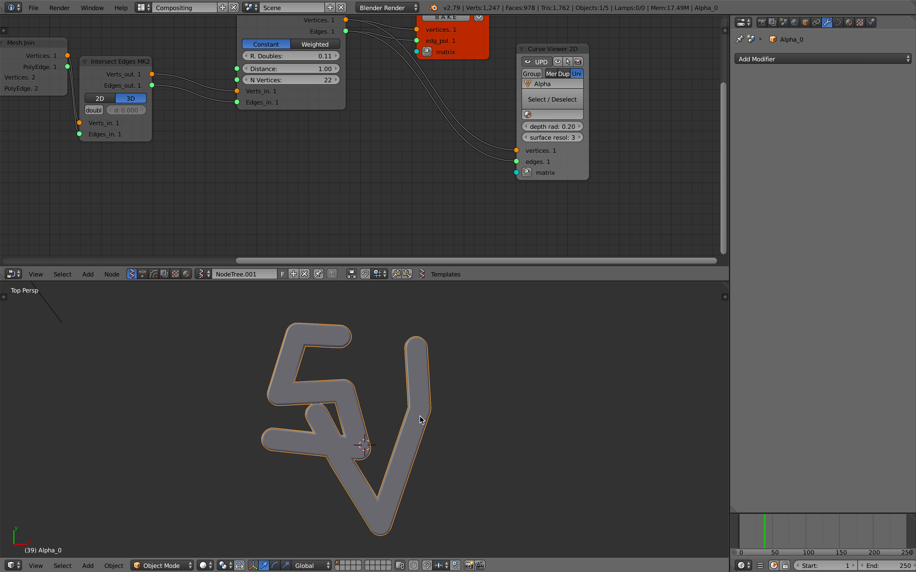
Move the filled curve object to the right of the original outline and deselect everything
key("g")
left_click(609, 409)
middle_click_drag(527, 384, 470, 371, "shift")
key("a")
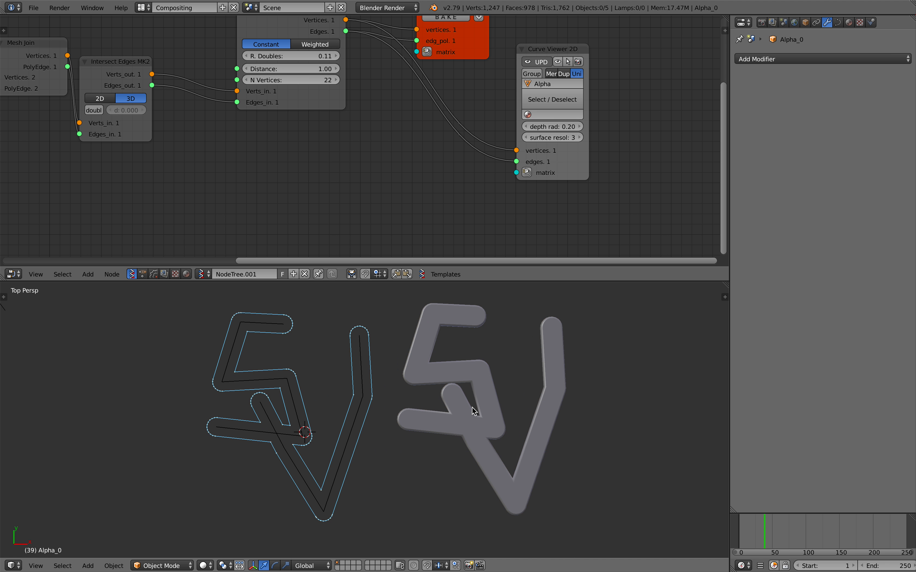
Select the branching edge mesh in the viewport and save over the existing file
key("Home")
right_click(347, 384)
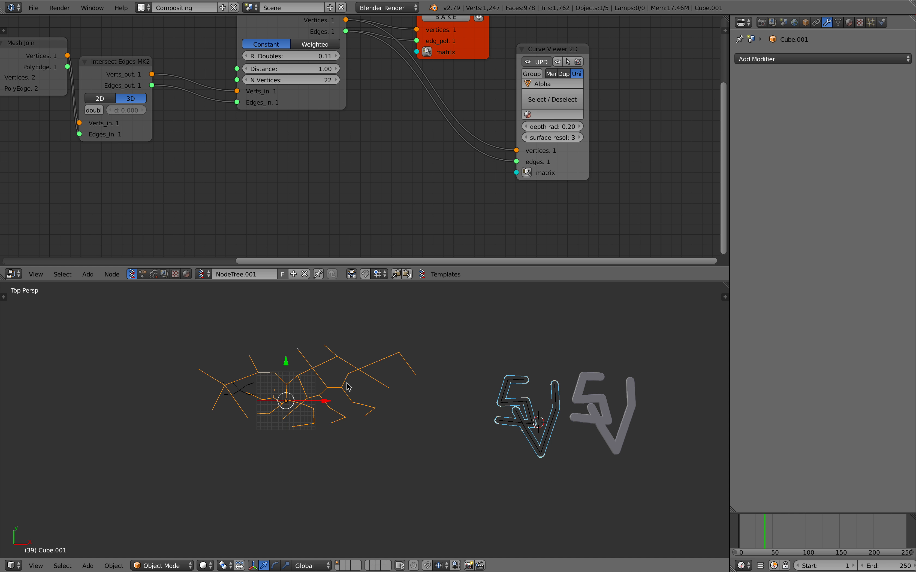
scroll(328, 382, "up", 2)
middle_click_drag(273, 120, 341, 182)
scroll(341, 182, "down", 1)
middle_click_drag(86, 164, 396, 135)
key("ctrl+s")
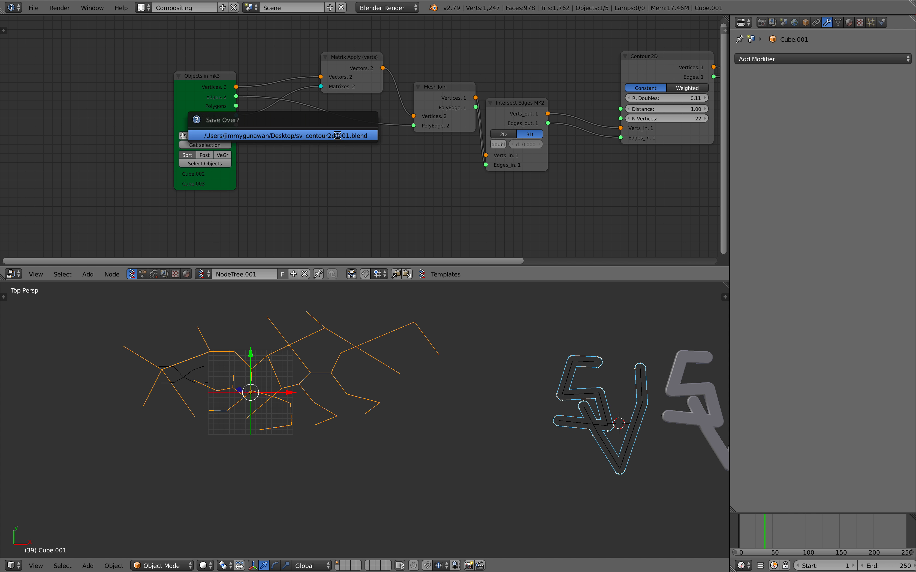
left_click(339, 136)
Load the selected branching mesh into the Objects in mk3 node in place of its current objects
left_click(212, 139)
left_click(279, 128)
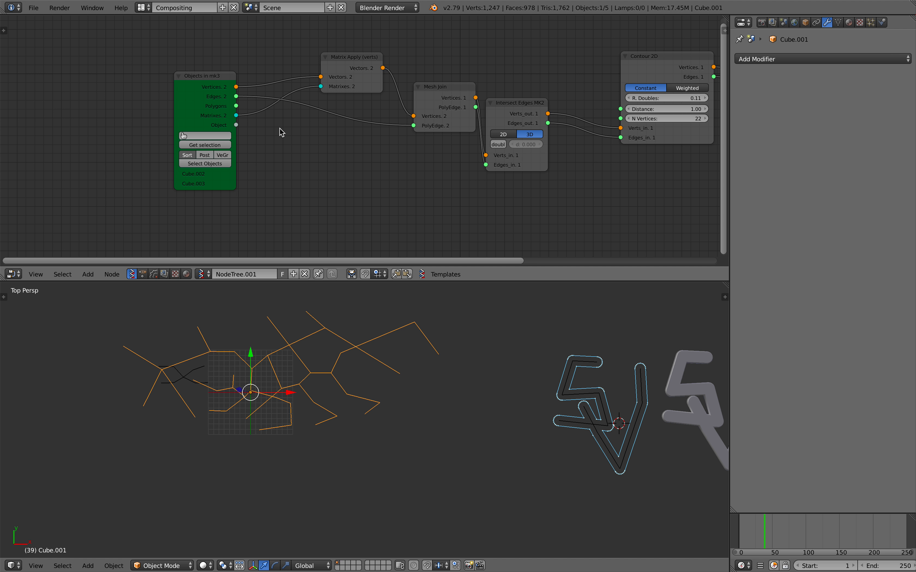
left_click(220, 148)
middle_click_drag(343, 325, 413, 332, "shift")
scroll(406, 349, "up", 2)
middle_click_drag(702, 119, 370, 139)
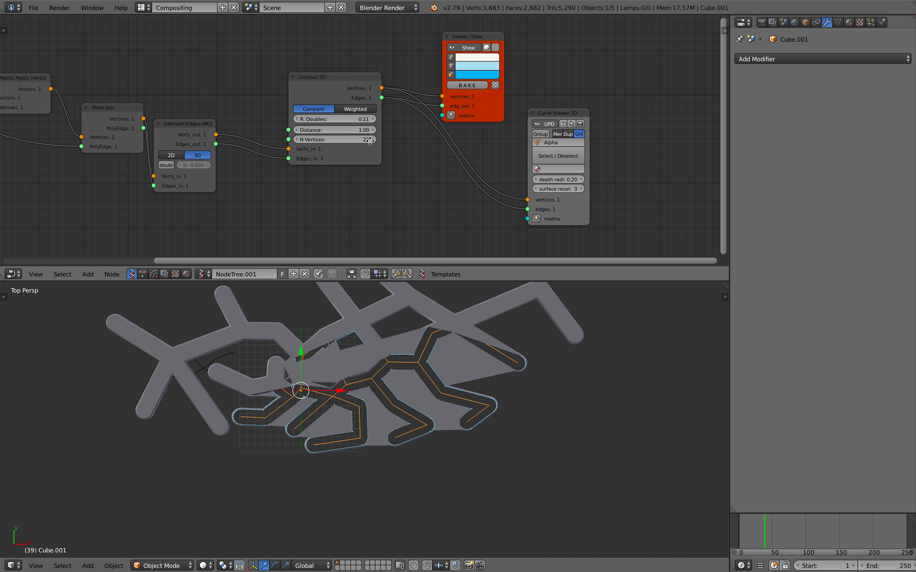
Adjust Contour 2D to R. Doubles 0.07, Distance 0.36 and N Vertices 120
middle_click_drag(508, 168, 349, 173)
scroll(349, 174, "up", 1)
middle_click_drag(136, 148, 257, 140)
mouse_move(278, 128)
left_mouse_down()
mouse_move(249, 128)
mouse_move(260, 128)
left_mouse_up()
mouse_move(271, 137)
left_mouse_down()
mouse_move(261, 138)
mouse_move(266, 112)
mouse_move(279, 137)
left_mouse_up()
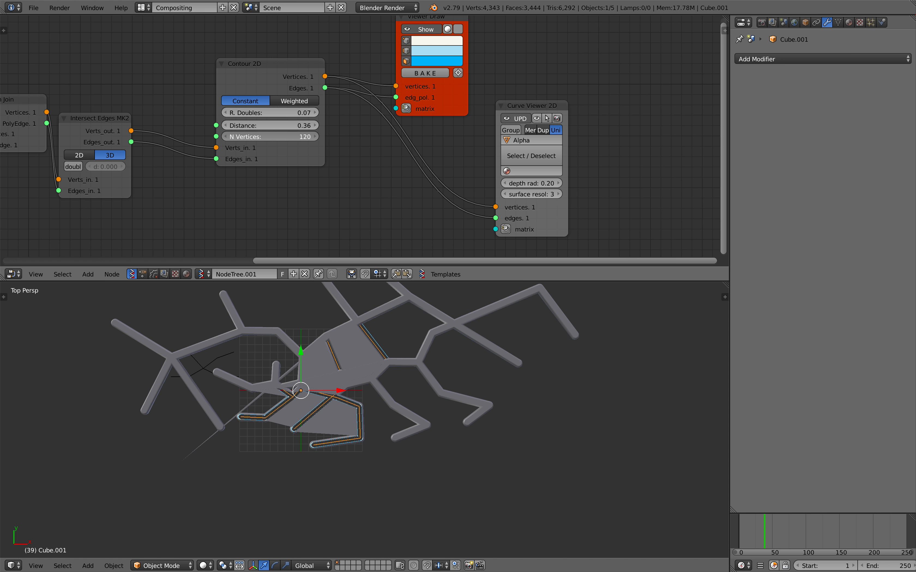